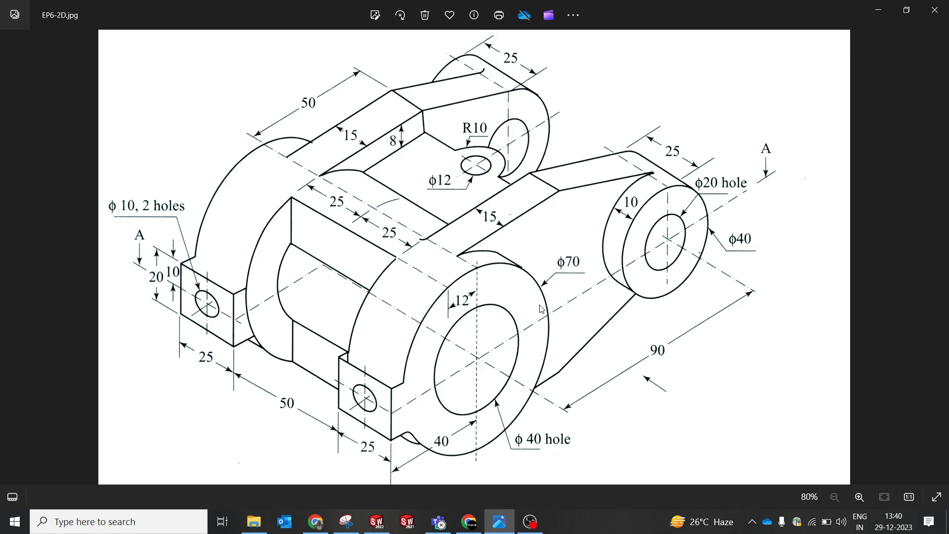
# Step: Switch to SOLIDWORKS and start a sketch on the Front Plane
pyautogui.click(377, 520)
pyautogui.click(56, 198)
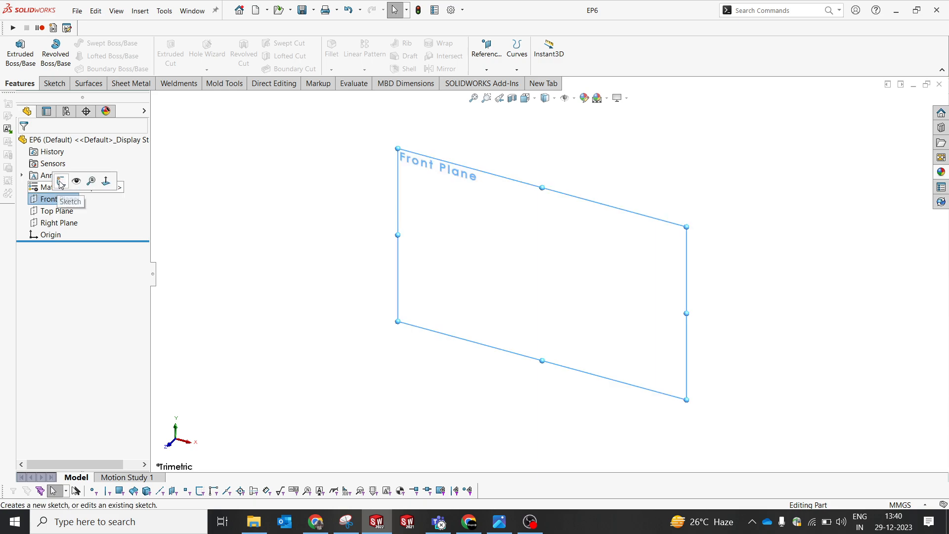
pyautogui.click(61, 183)
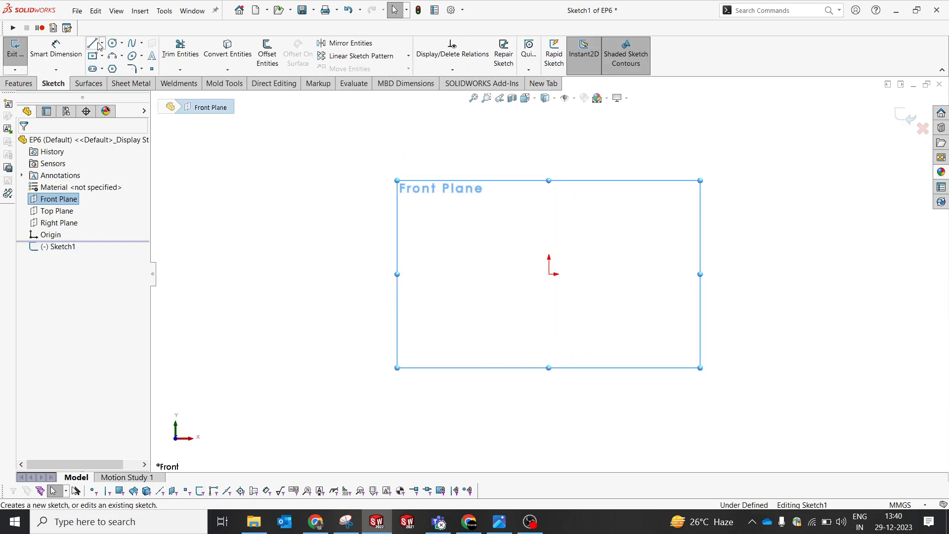
# Step: Draw two infinite-length centerlines through the origin, one horizontal and one slanted, and make the slanted one vertical
pyautogui.click(102, 43)
pyautogui.click(117, 69)
pyautogui.click(69, 289)
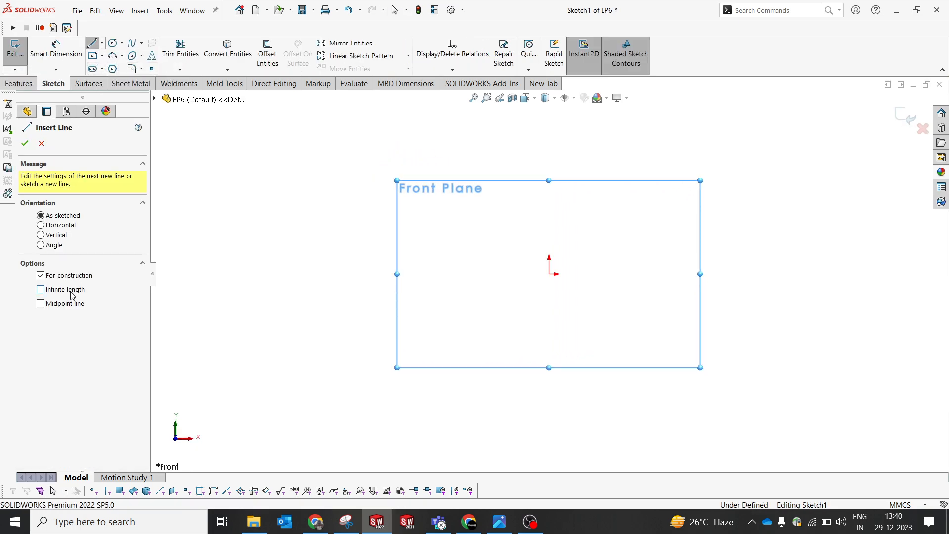
pyautogui.click(548, 275)
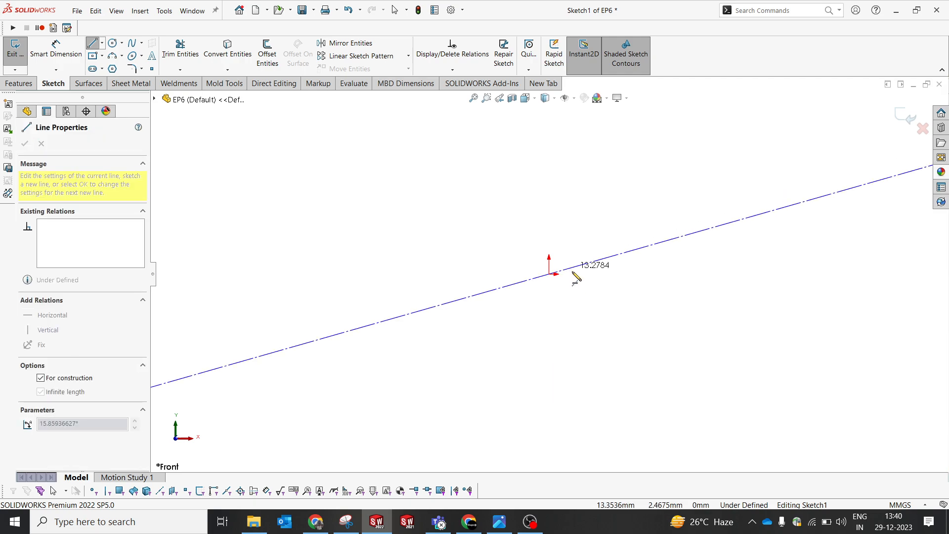
pyautogui.click(573, 276)
pyautogui.click(549, 274)
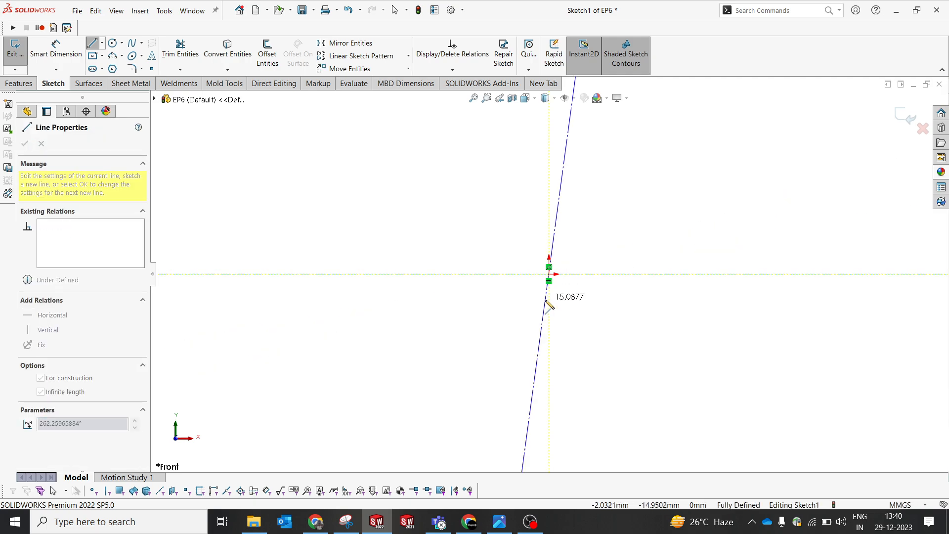
pyautogui.click(543, 306)
pyautogui.rightClick(500, 214)
pyautogui.click(500, 214)
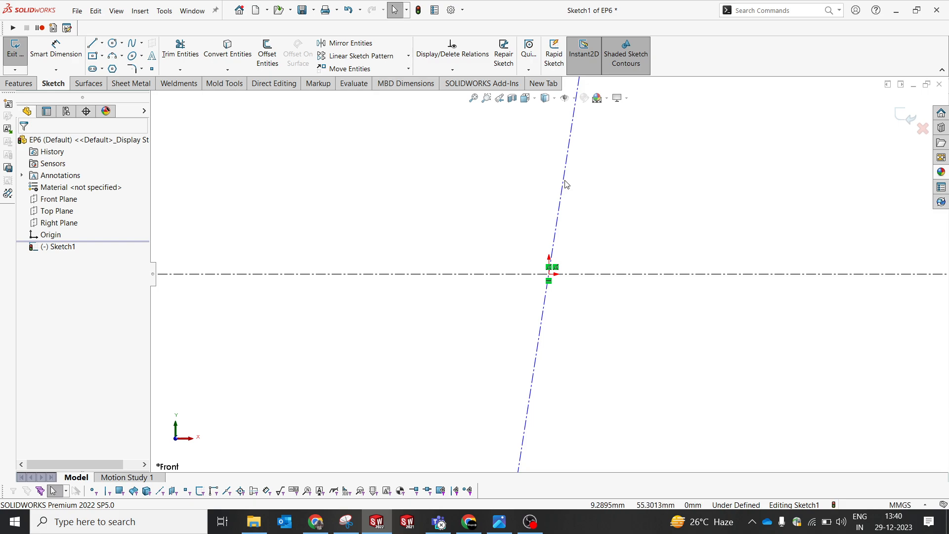
pyautogui.click(565, 183)
pyautogui.click(608, 136)
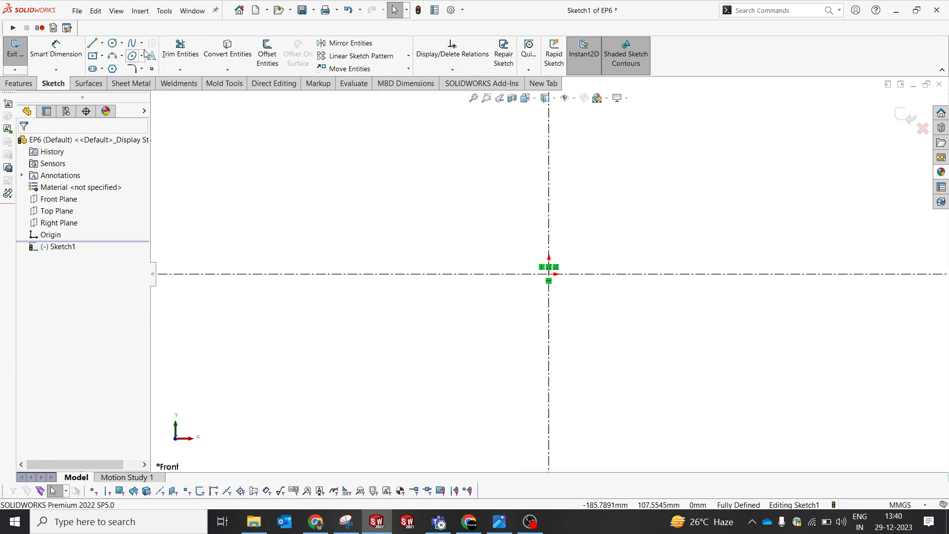
# Step: Sketch two circles centred on the horizontal centerline, about 78 mm diameter left and about 59 mm diameter right of the vertical centerline
pyautogui.click(113, 43)
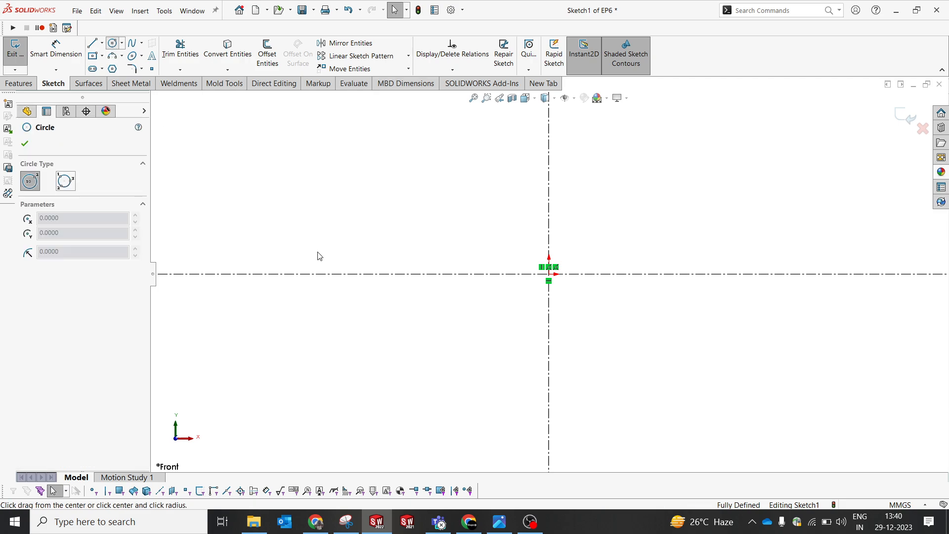
pyautogui.click(414, 274)
pyautogui.click(443, 334)
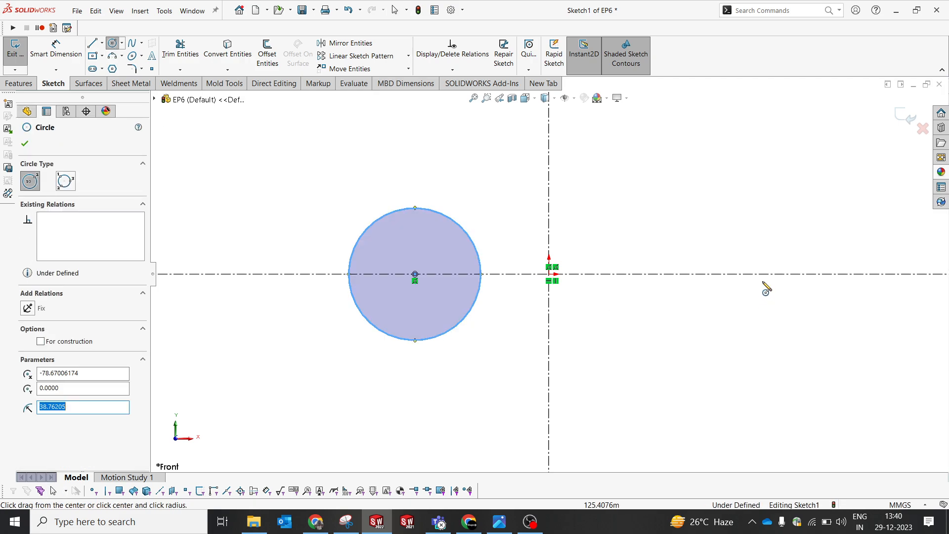
pyautogui.click(688, 275)
pyautogui.click(723, 309)
pyautogui.rightClick(659, 207)
pyautogui.press('Escape')
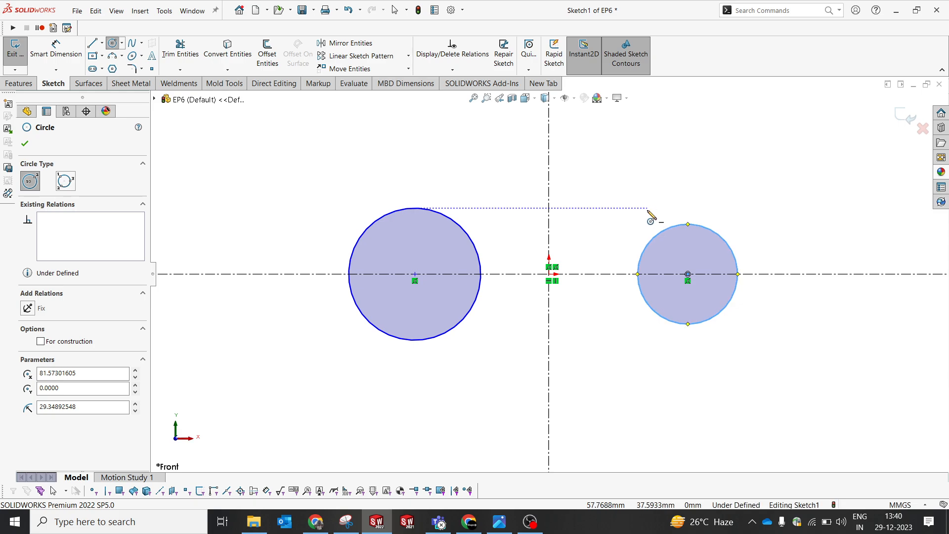
pyautogui.rightClick(658, 215)
pyautogui.click(659, 219)
# Step: Dimension the left circle's diameter as 40 mm
pyautogui.moveTo(609, 356); pyautogui.dragTo(606, 318, button='right')
pyautogui.click(435, 212)
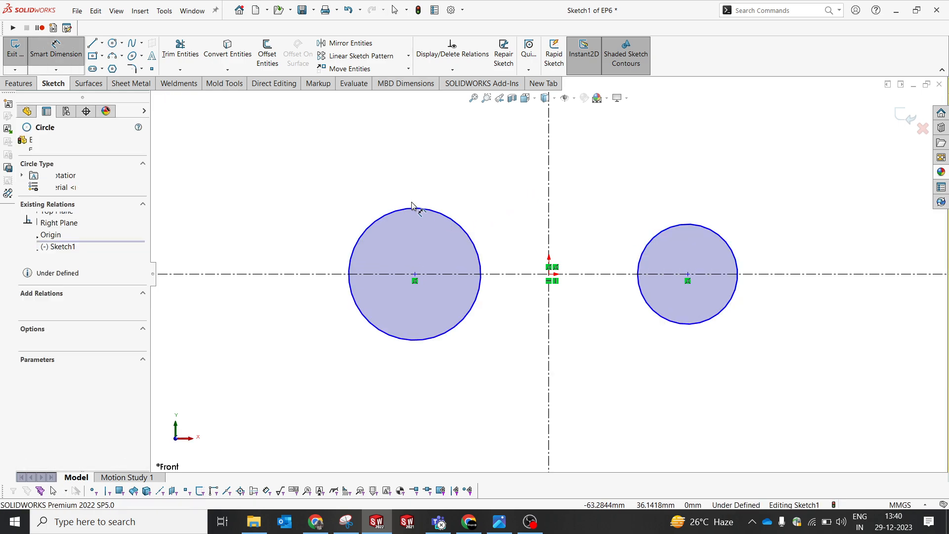
pyautogui.click(319, 180)
pyautogui.write('40')
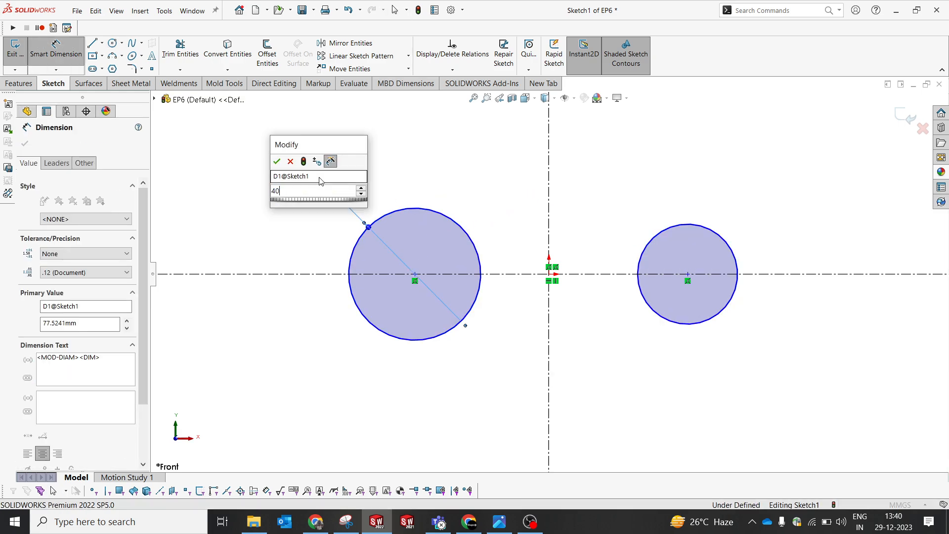
pyautogui.press('Return')
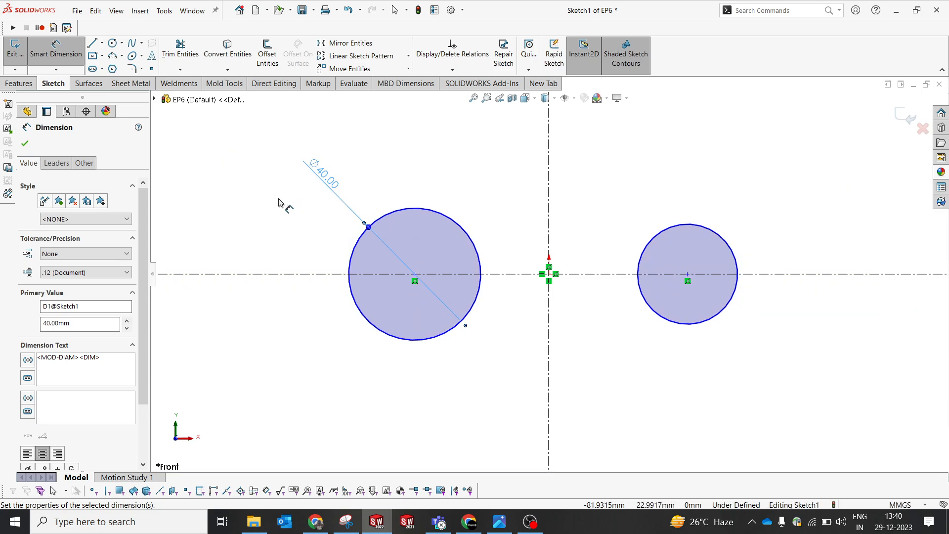
# Step: Change the left circle's diameter dimension to 70 mm
pyautogui.click(329, 165)
pyautogui.doubleClick(326, 174)
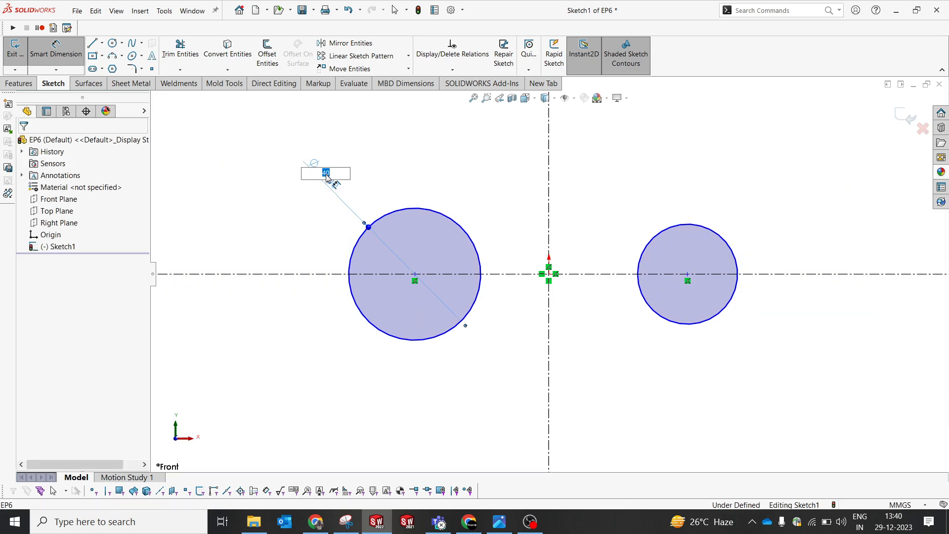
pyautogui.write('70')
pyautogui.press('Return')
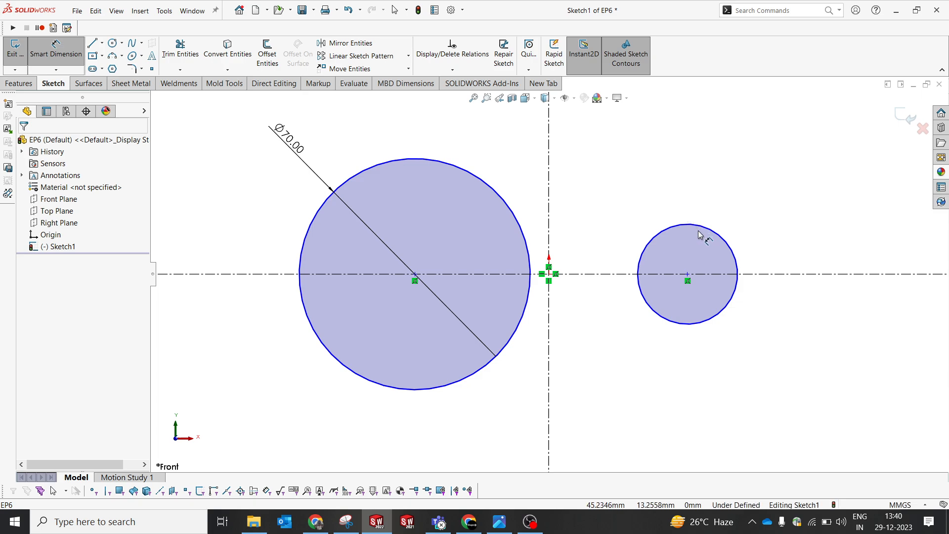
# Step: Check the reference drawing and dimension the right circle's diameter as 40 mm
pyautogui.click(499, 523)
pyautogui.click(498, 521)
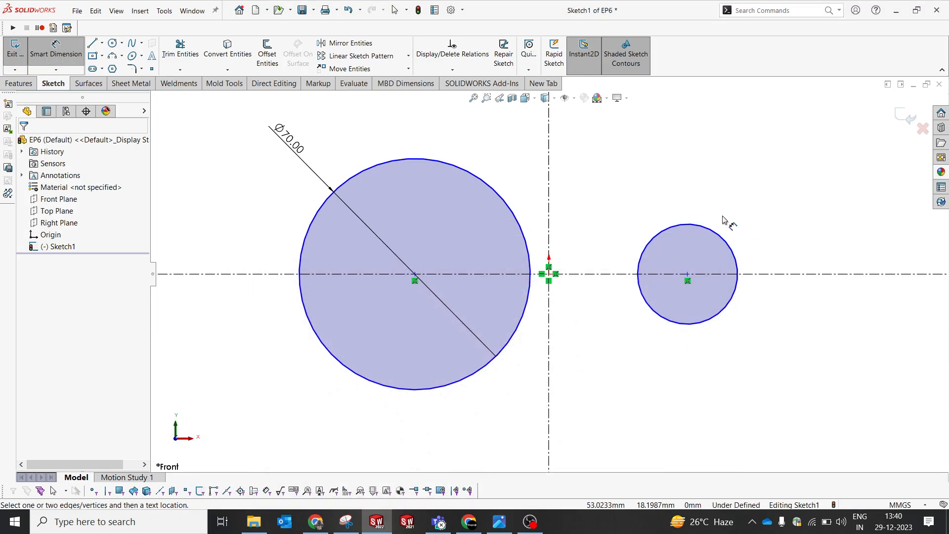
pyautogui.click(715, 237)
pyautogui.click(750, 177)
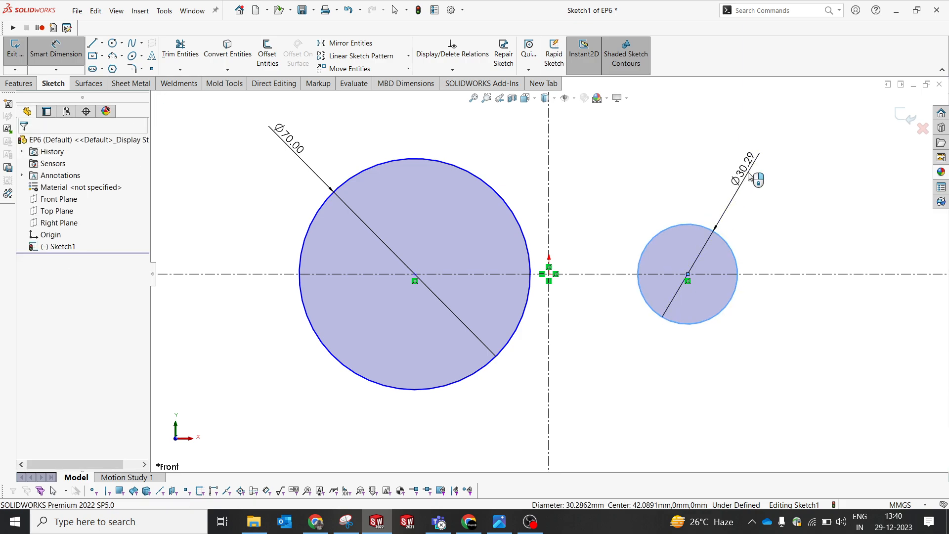
pyautogui.write('40')
pyautogui.press('Return')
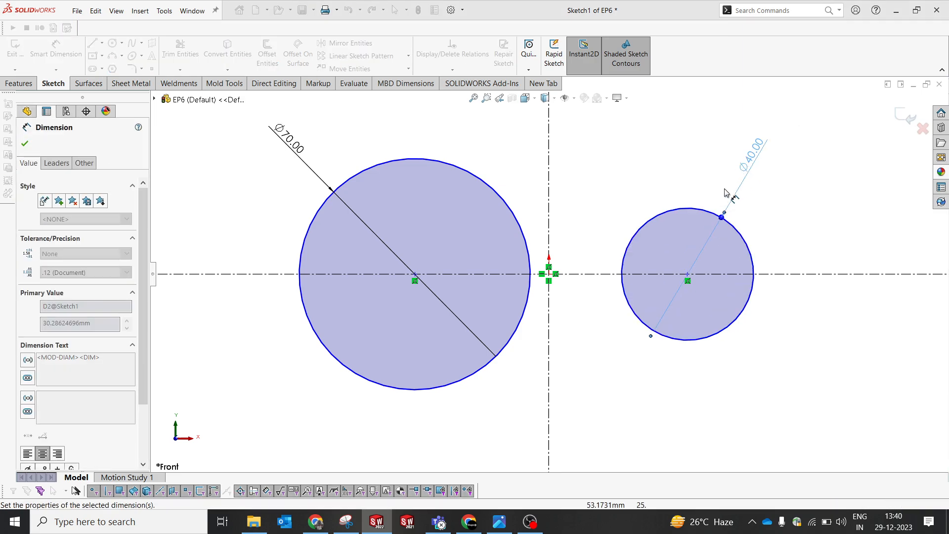
pyautogui.click(688, 274)
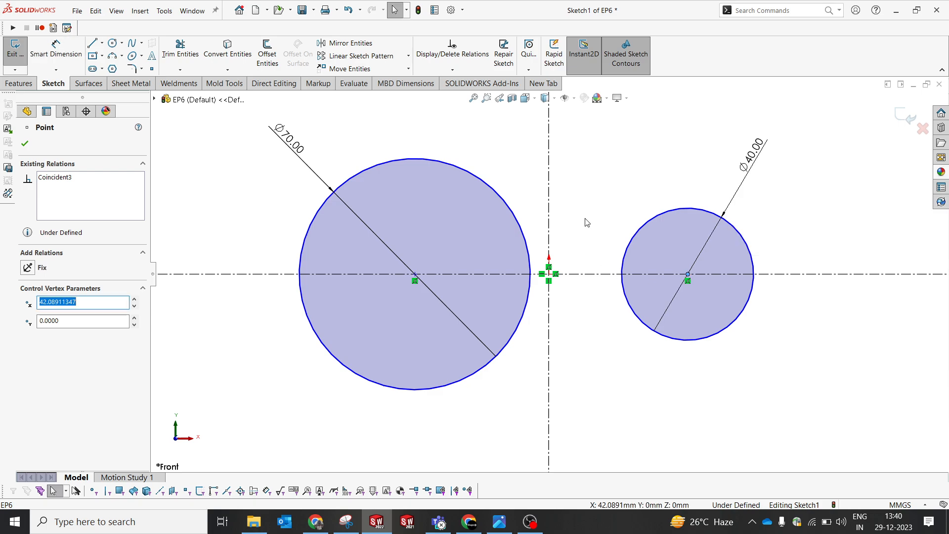
pyautogui.click(548, 234)
pyautogui.keyDown('ctrl'); pyautogui.click(415, 276); pyautogui.keyUp('ctrl')
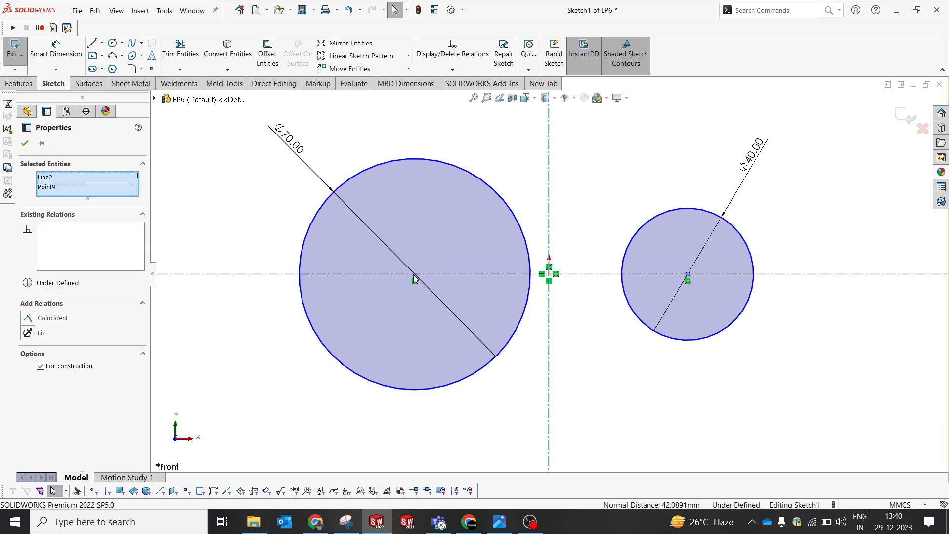
pyautogui.keyDown('ctrl'); pyautogui.click(430, 274); pyautogui.keyUp('ctrl')
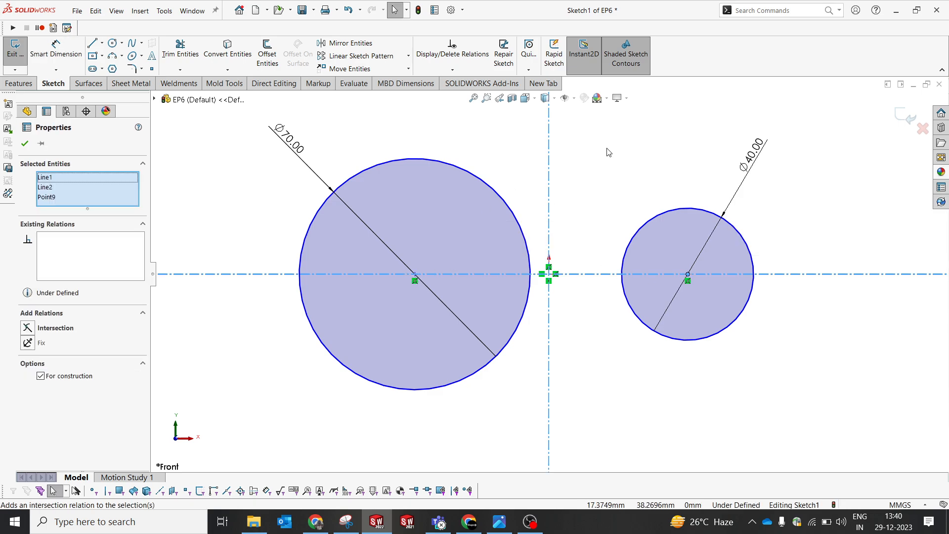
pyautogui.press('Escape')
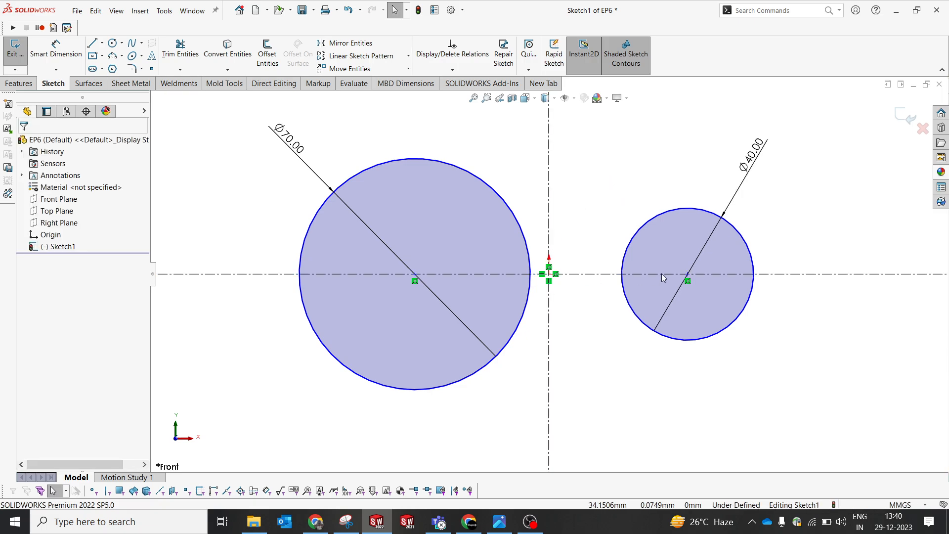
# Step: Make the two circle centres symmetric about the vertical centerline
pyautogui.click(687, 275)
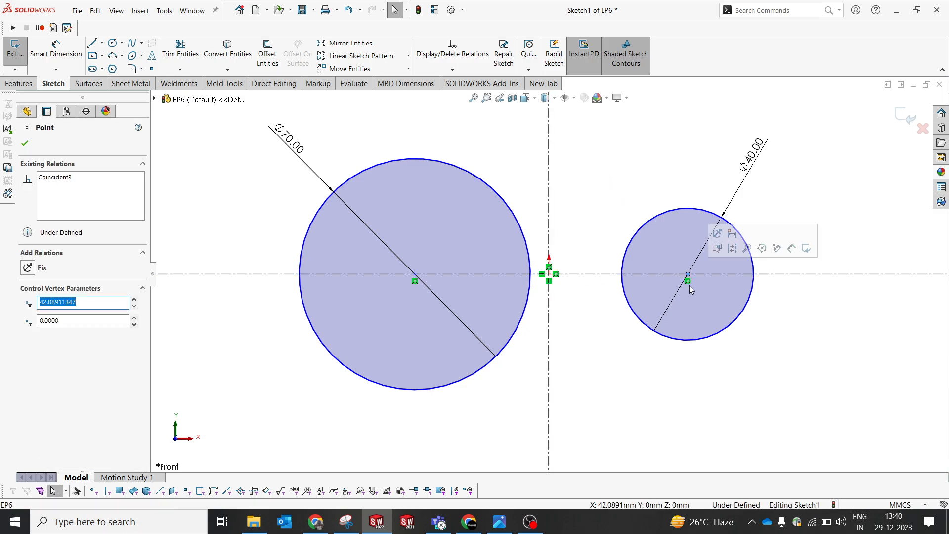
pyautogui.click(549, 194)
pyautogui.keyDown('ctrl'); pyautogui.click(415, 274); pyautogui.keyUp('ctrl')
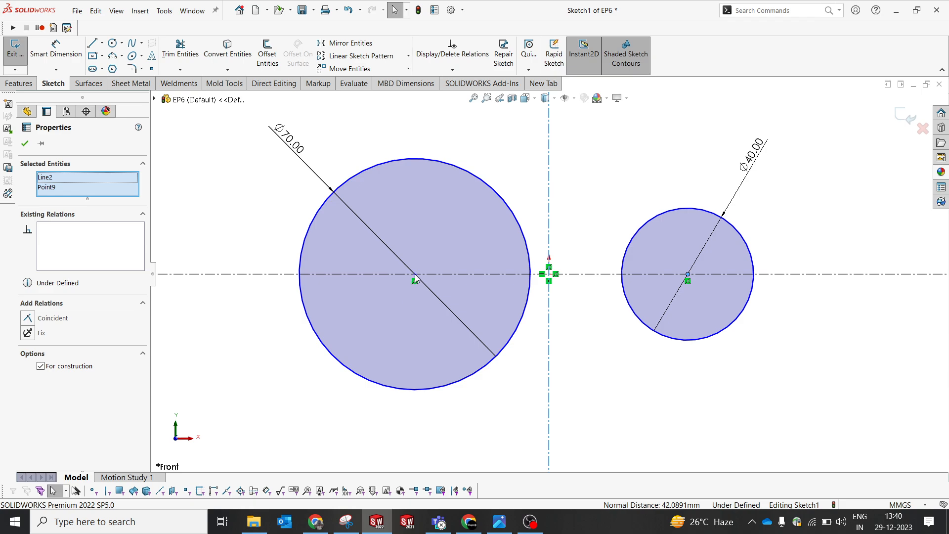
pyautogui.keyDown('ctrl'); pyautogui.click(414, 274); pyautogui.keyUp('ctrl')
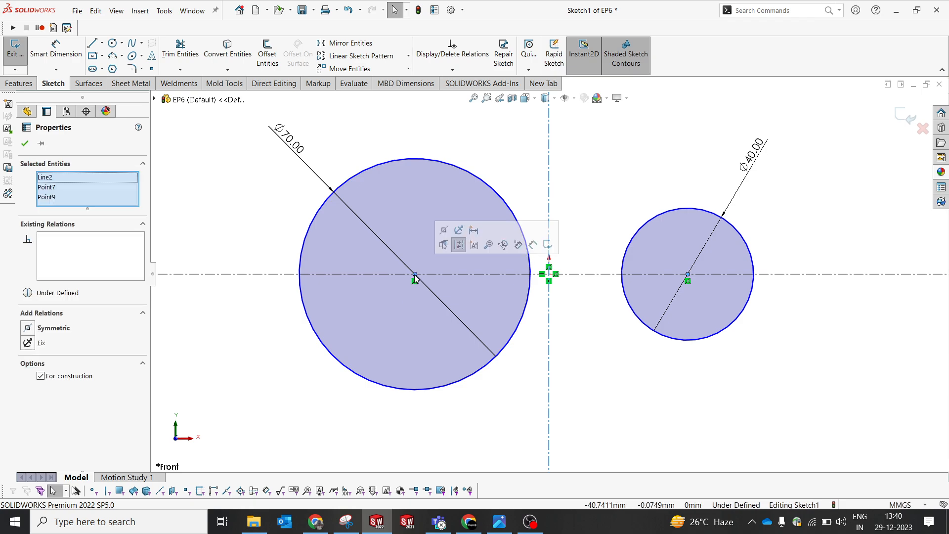
pyautogui.click(444, 233)
pyautogui.click(639, 160)
# Step: Dimension the distance between the two circle centres as 90 mm, checking the value in the reference drawing
pyautogui.moveTo(480, 200); pyautogui.dragTo(479, 172, button='right')
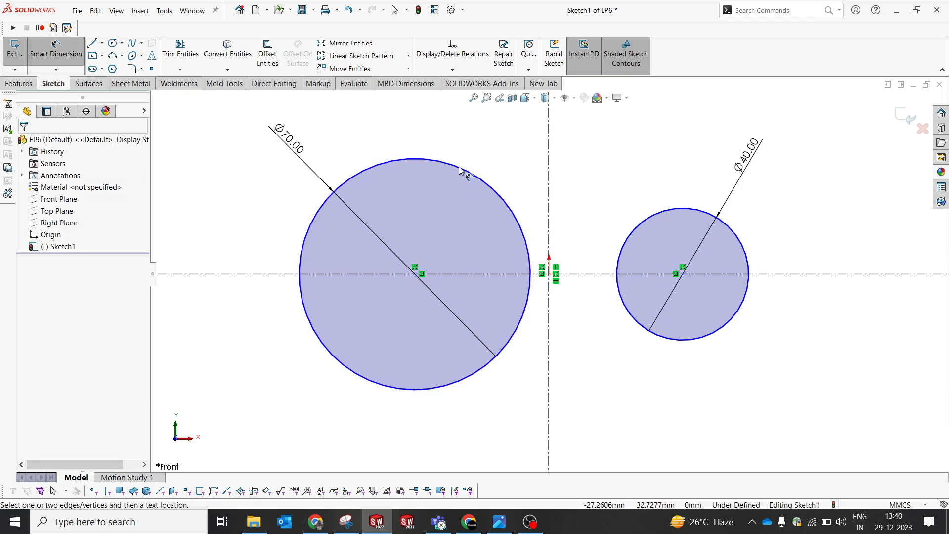
pyautogui.click(460, 171)
pyautogui.click(645, 271)
pyautogui.scroll(2, 549, 273)
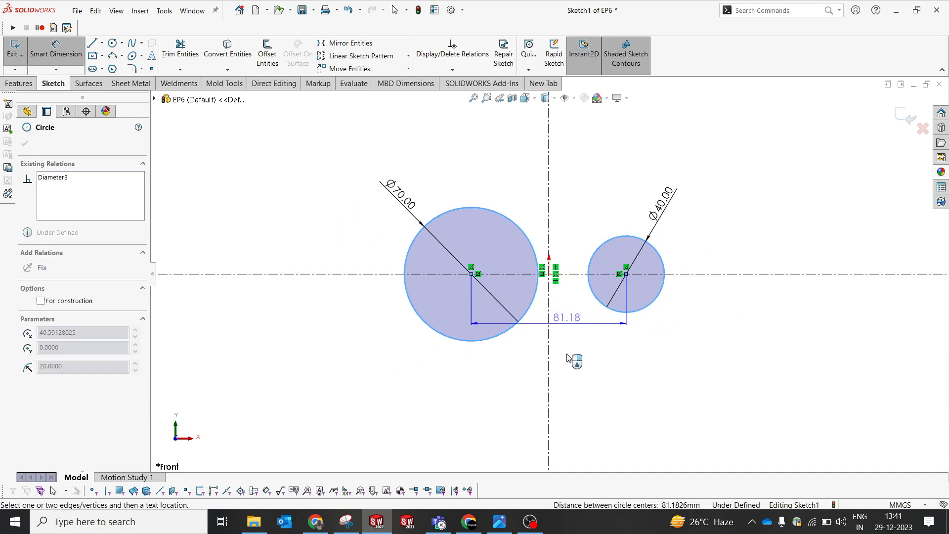
pyautogui.click(566, 379)
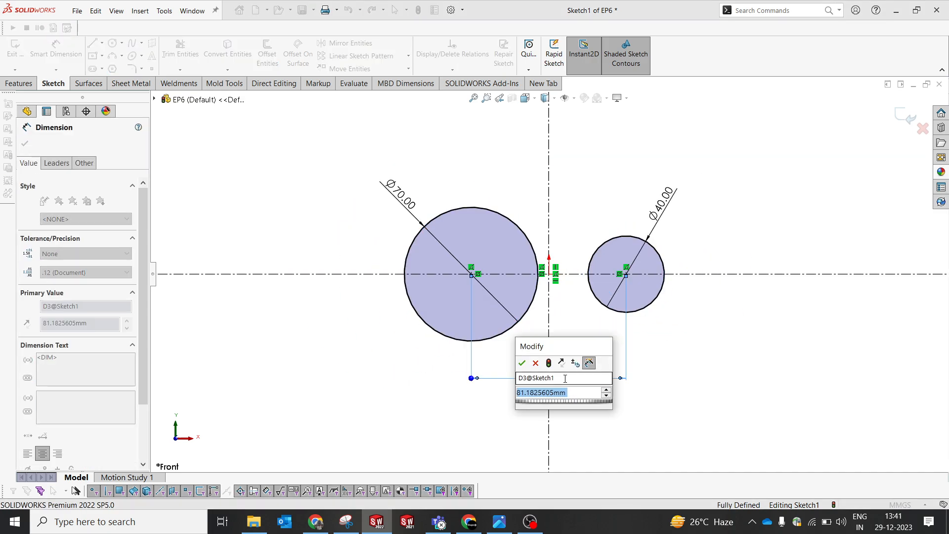
pyautogui.click(508, 522)
pyautogui.click(508, 522)
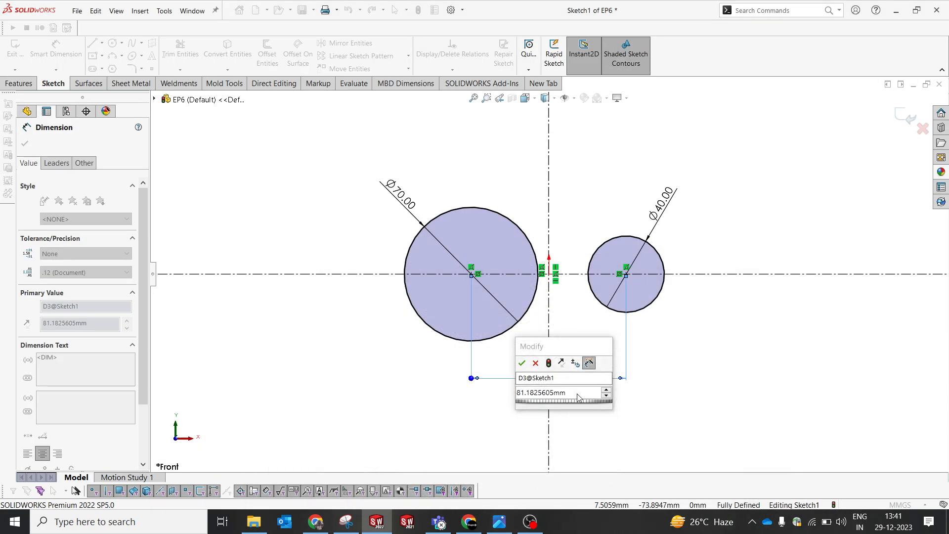
pyautogui.click(577, 393)
pyautogui.write('90')
pyautogui.press('Return')
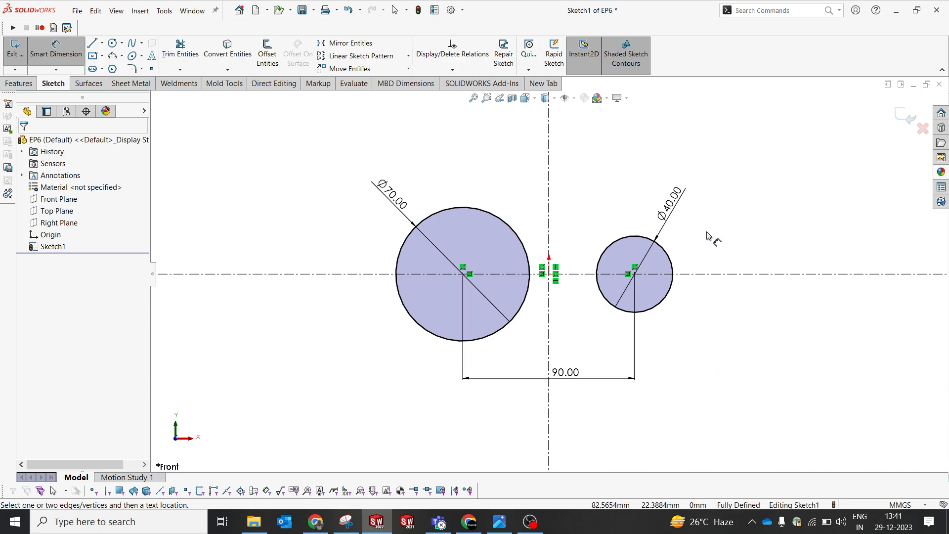
# Step: Draw a horizontal line about 55 mm long from the large circle's top point, continued by a sloped line about 42 mm long to the small circle
pyautogui.click(92, 43)
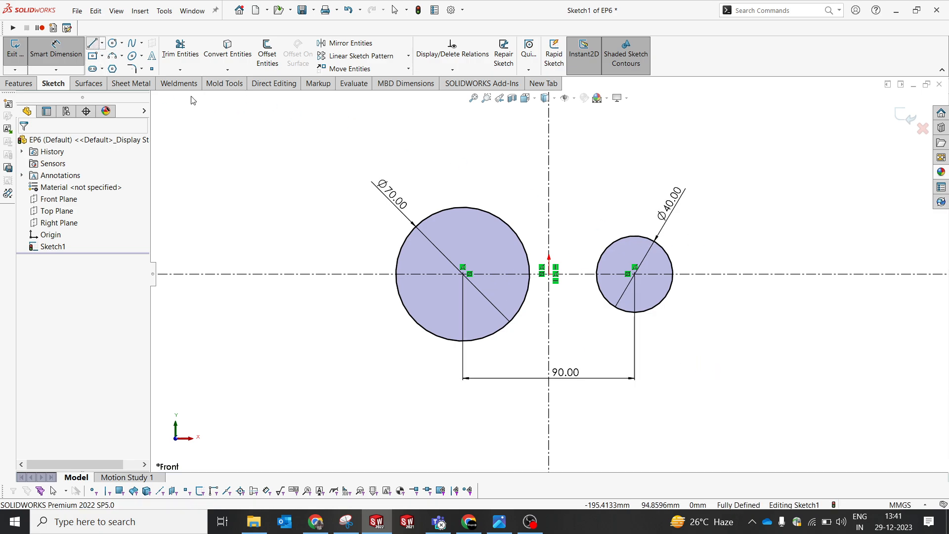
pyautogui.click(464, 208)
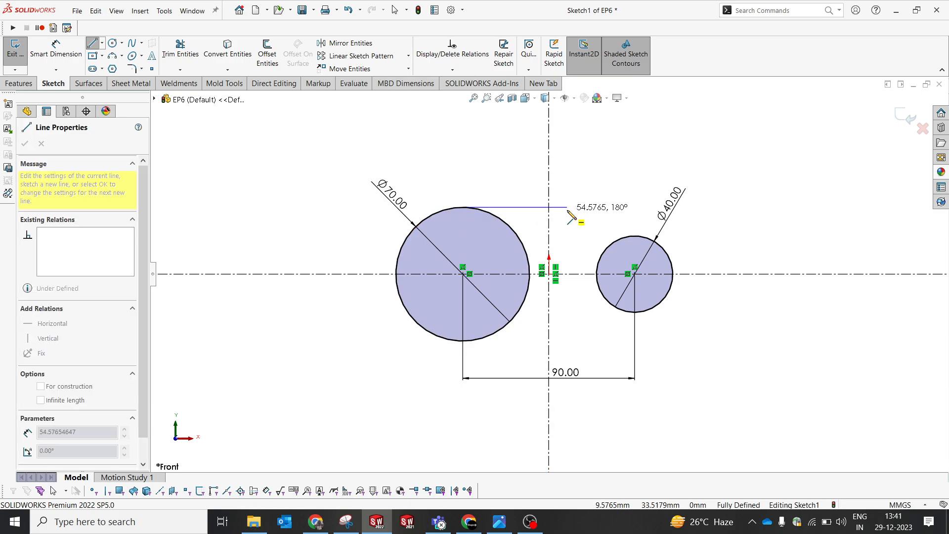
pyautogui.click(568, 207)
pyautogui.click(641, 237)
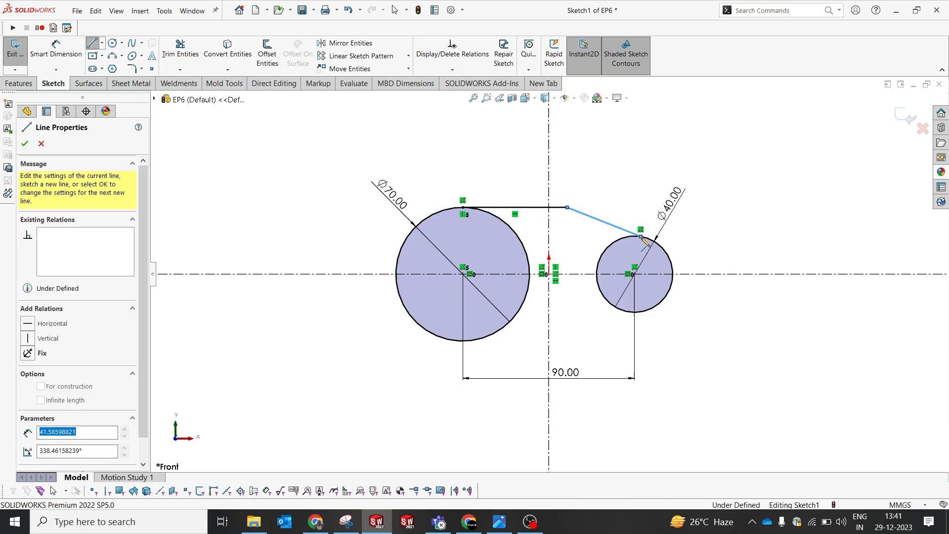
# Step: Dimension the horizontal line from the large circle's top point as 50 mm
pyautogui.moveTo(484, 215); pyautogui.dragTo(480, 186, button='right')
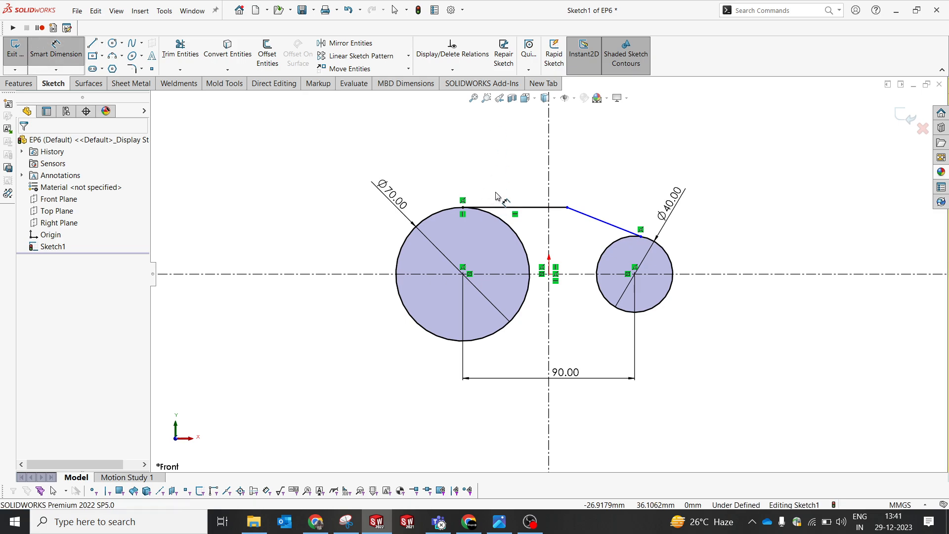
pyautogui.click(499, 208)
pyautogui.click(500, 183)
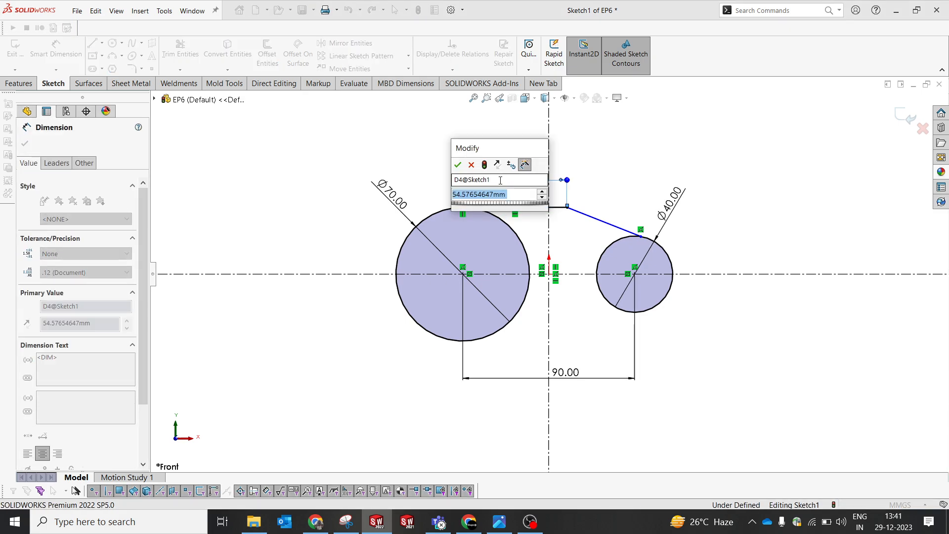
pyautogui.write('50')
pyautogui.press('Return')
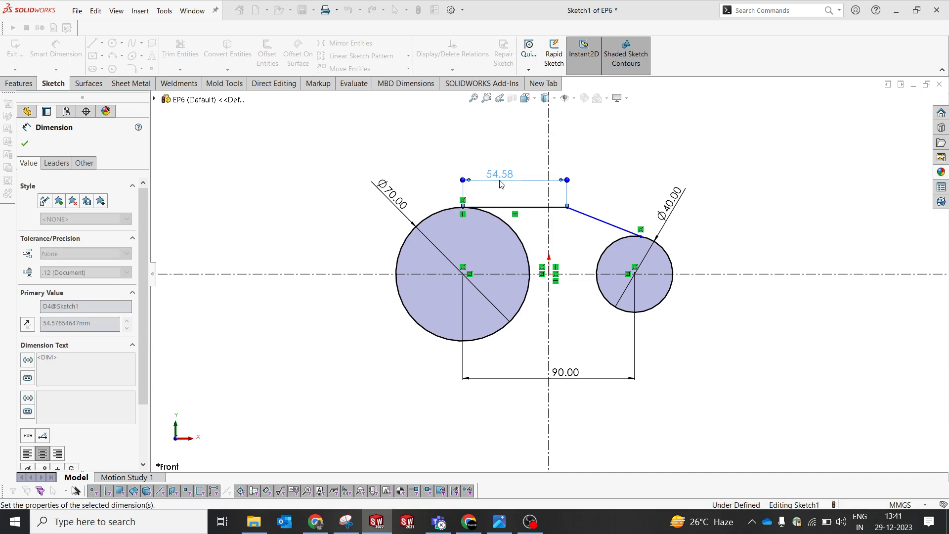
pyautogui.press('Escape')
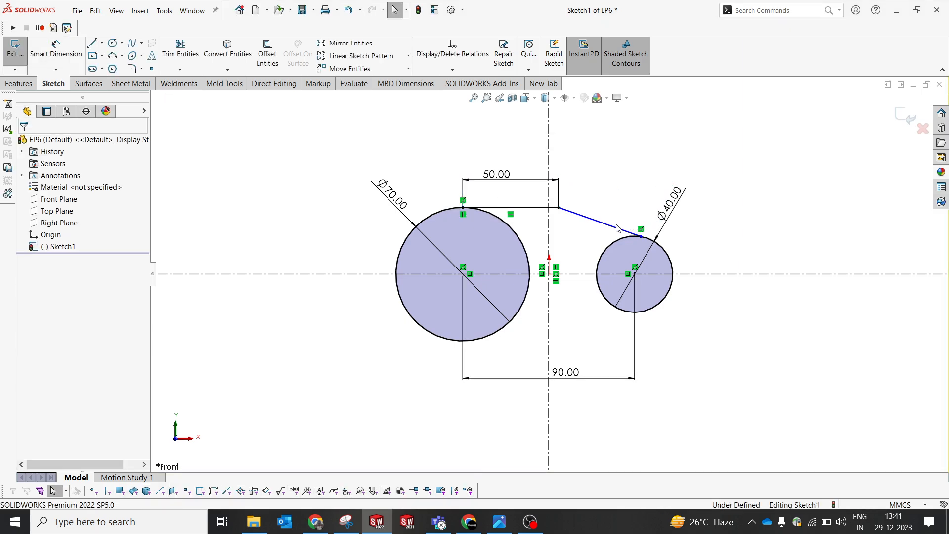
# Step: Make the sloped line tangent to the small 40 mm circle
pyautogui.click(616, 234)
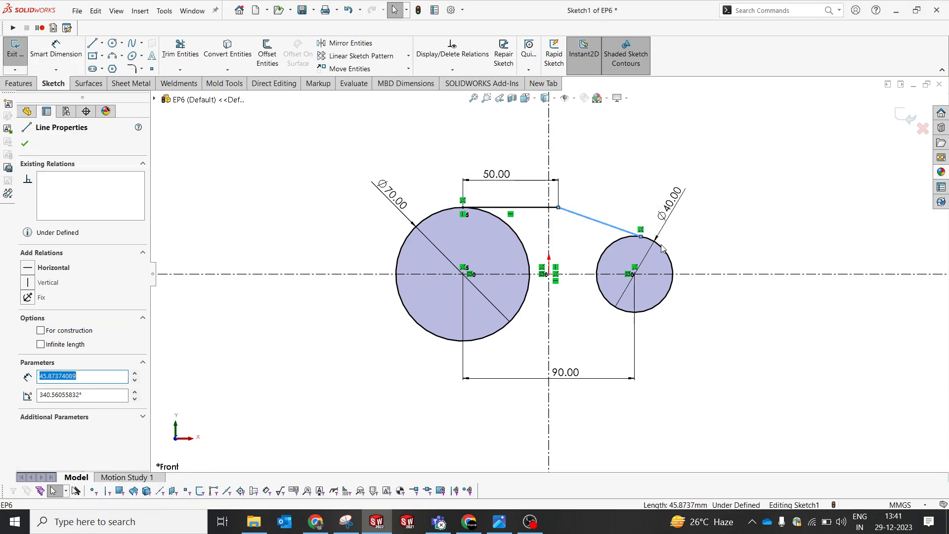
pyautogui.keyDown('ctrl'); pyautogui.click(662, 248); pyautogui.keyUp('ctrl')
pyautogui.click(690, 201)
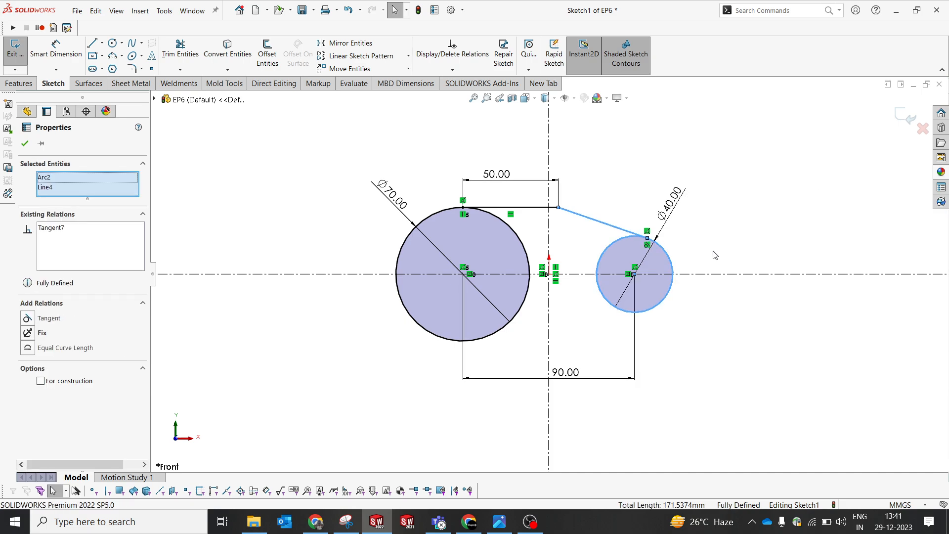
pyautogui.click(714, 254)
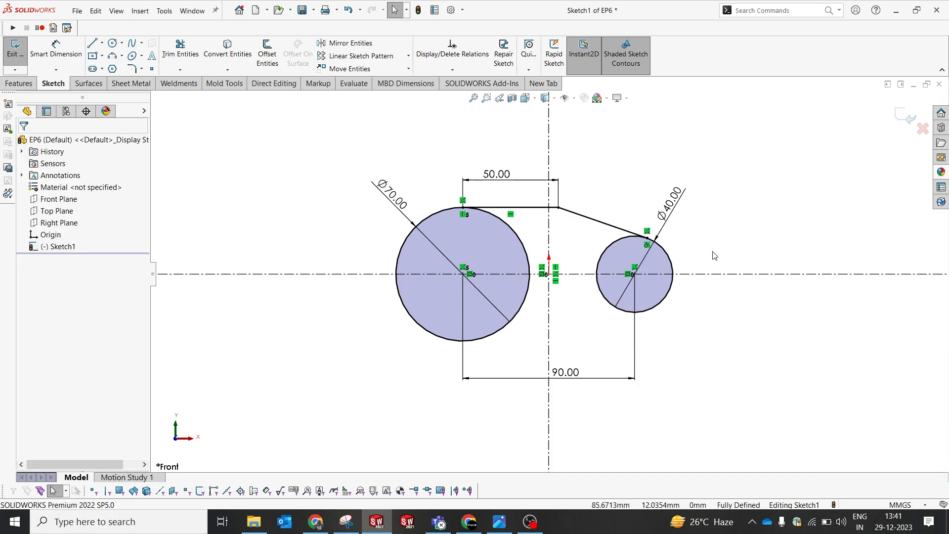
# Step: Mirror the horizontal line and the sloped line about the horizontal centerline
pyautogui.click(351, 43)
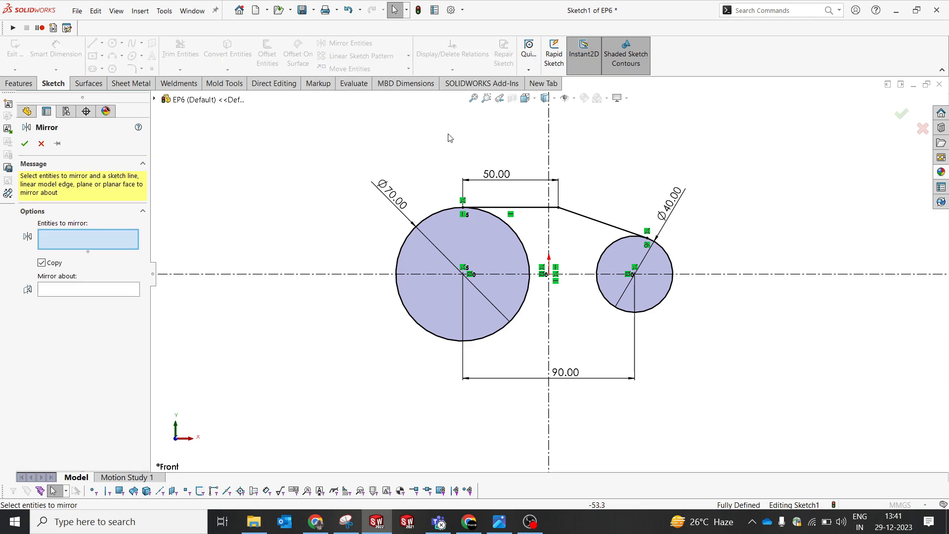
pyautogui.click(541, 208)
pyautogui.click(567, 210)
pyautogui.click(104, 301)
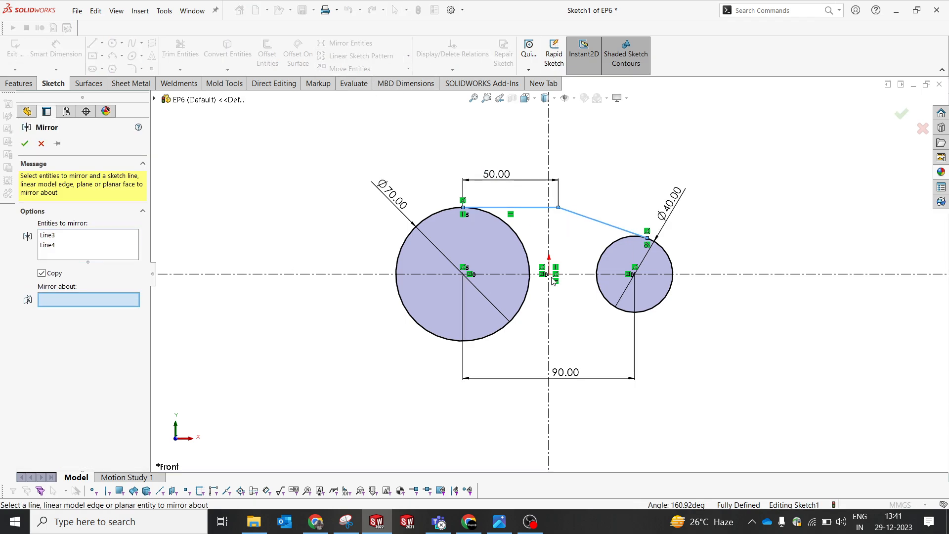
pyautogui.click(583, 275)
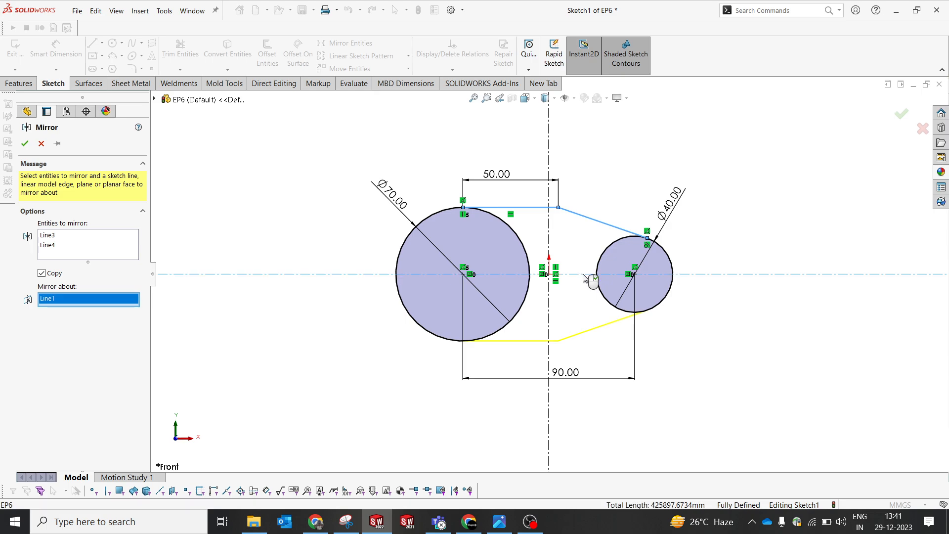
pyautogui.click(25, 144)
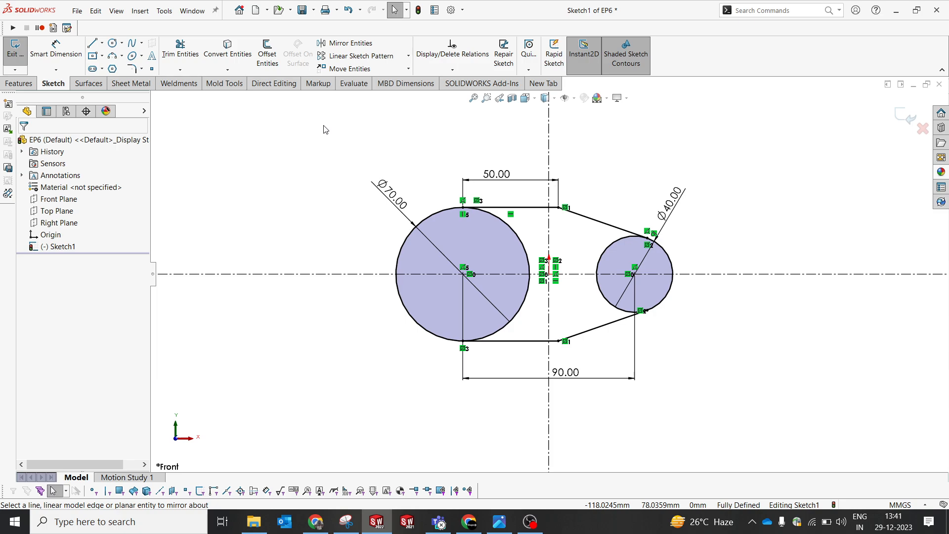
# Step: Check the reference drawing and sketch a three-line tab about 21 mm high on the outer left side of the large circle
pyautogui.click(499, 521)
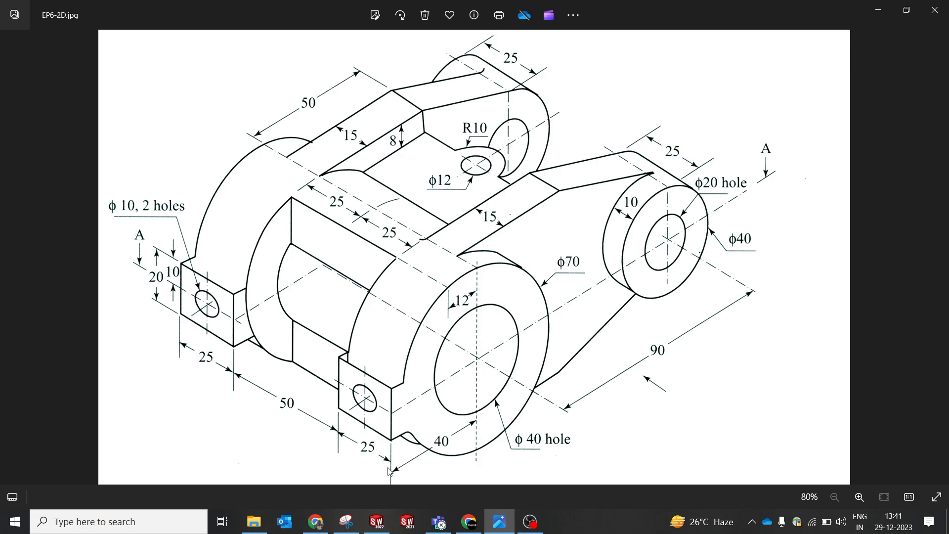
pyautogui.click(500, 524)
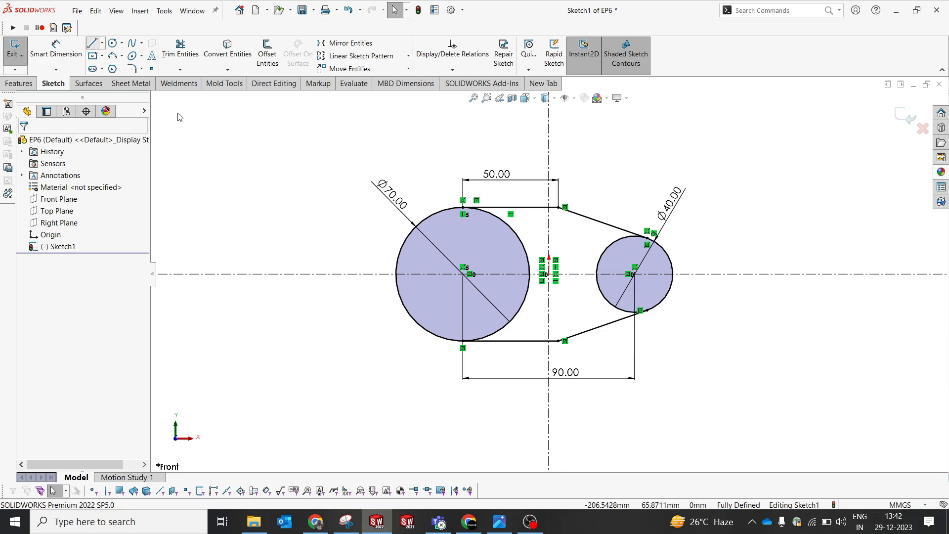
pyautogui.click(91, 43)
pyautogui.click(379, 254)
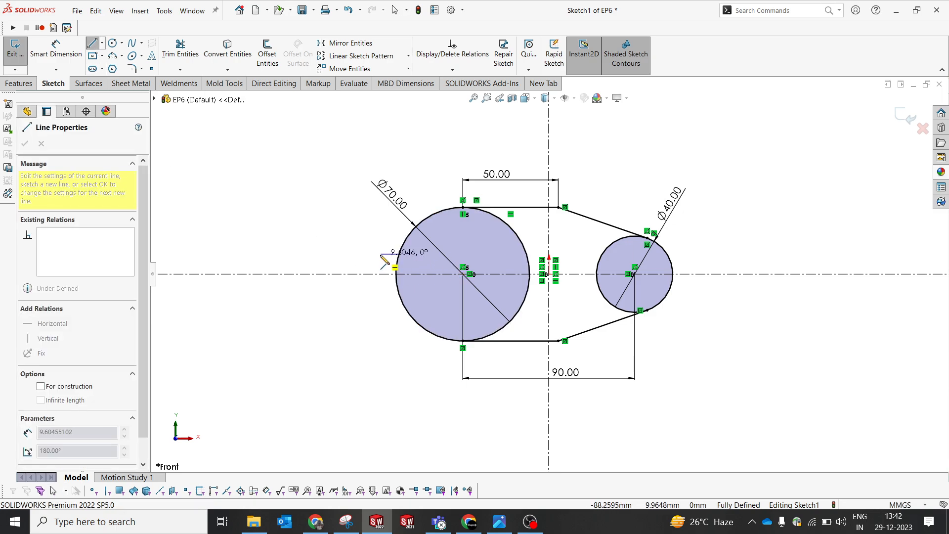
pyautogui.click(376, 293)
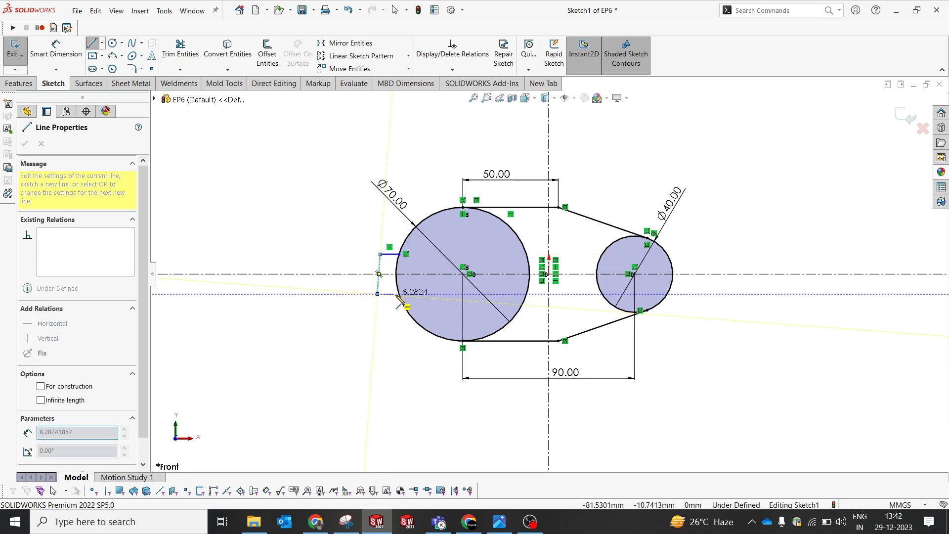
pyautogui.click(398, 293)
pyautogui.scroll(-3, 347, 269)
pyautogui.press('Escape')
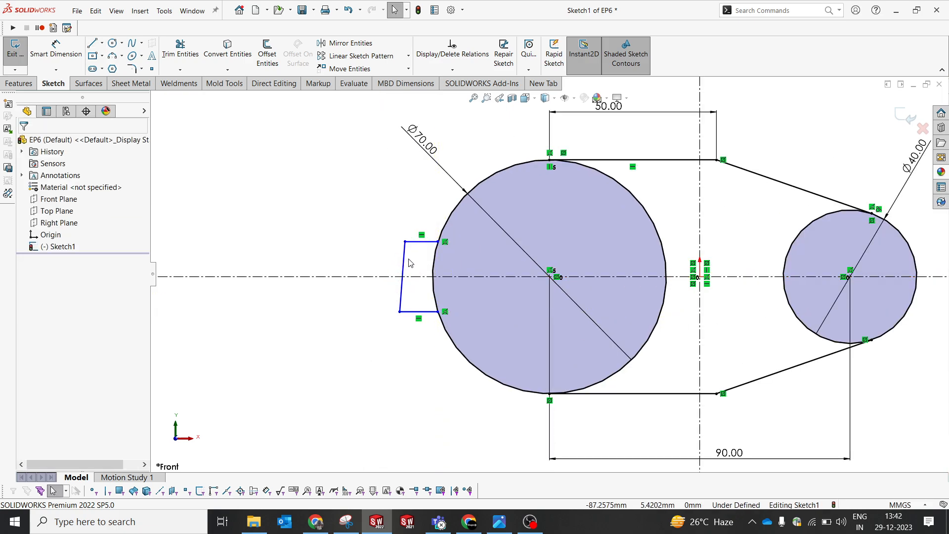
# Step: Make the tab's slanted end line vertical
pyautogui.click(409, 263)
pyautogui.click(448, 218)
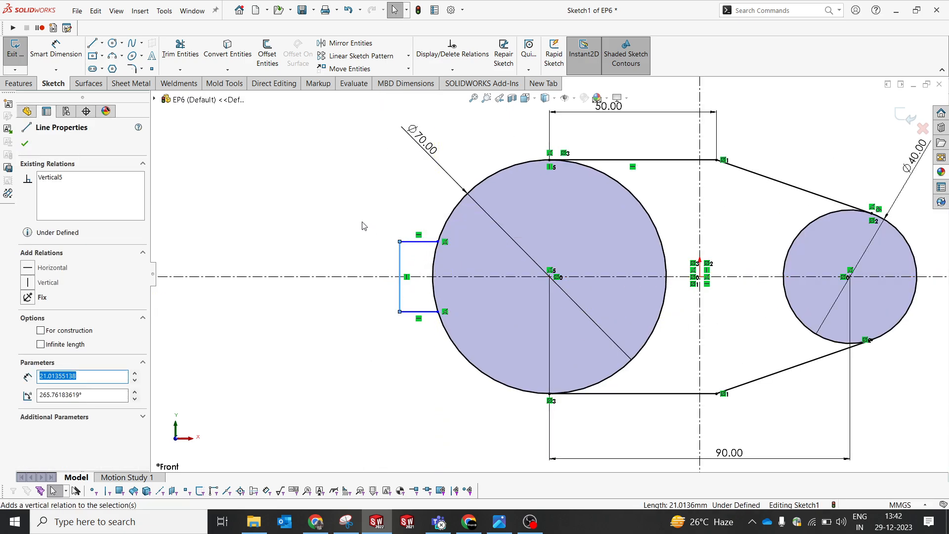
pyautogui.click(385, 247)
pyautogui.click(415, 271)
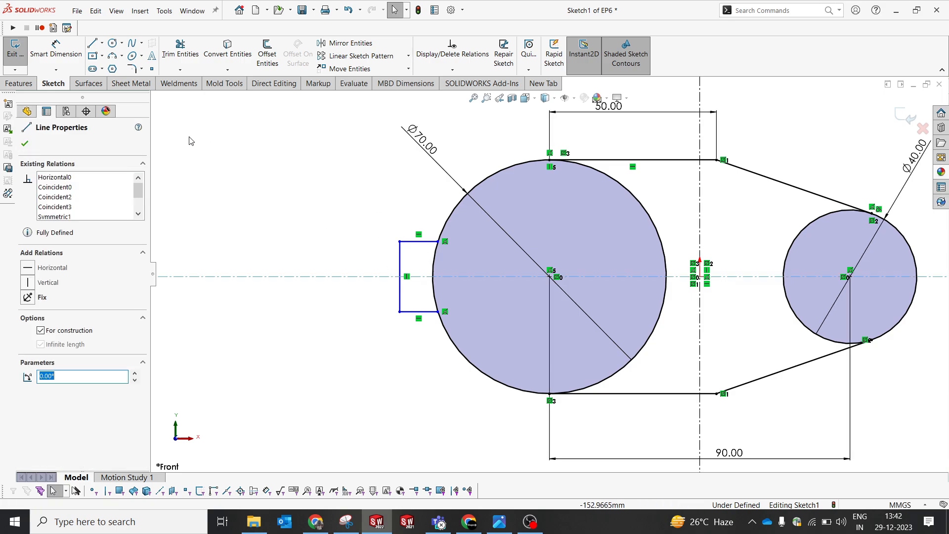
# Step: Dimension the height of the tab's vertical end line as 20 mm
pyautogui.press('d')
pyautogui.click(407, 280)
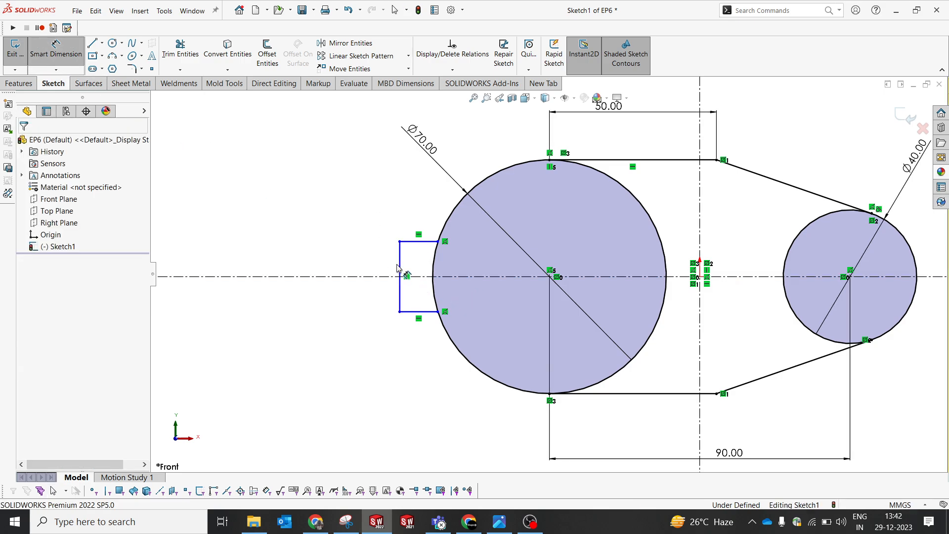
pyautogui.click(368, 212)
pyautogui.write('20')
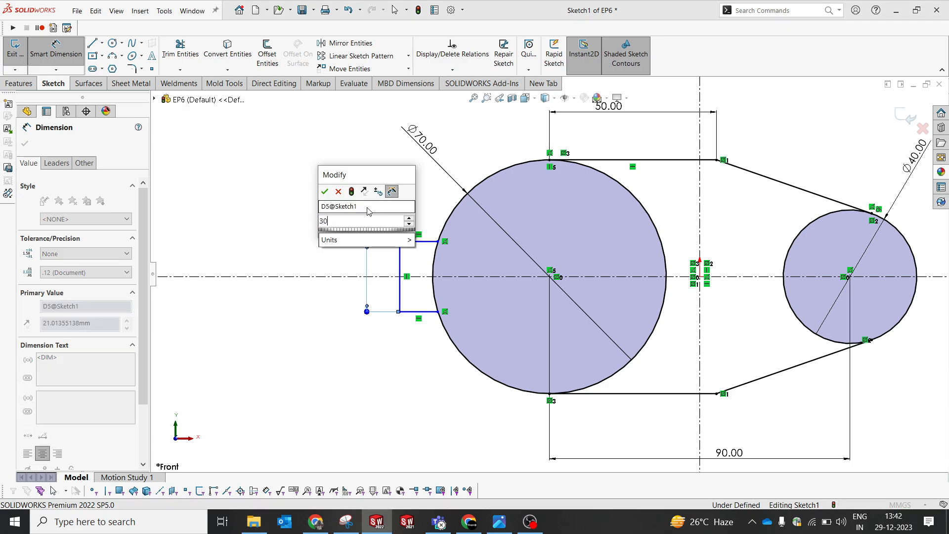
pyautogui.press('BackSpace')
pyautogui.press('BackSpace')
pyautogui.write('20')
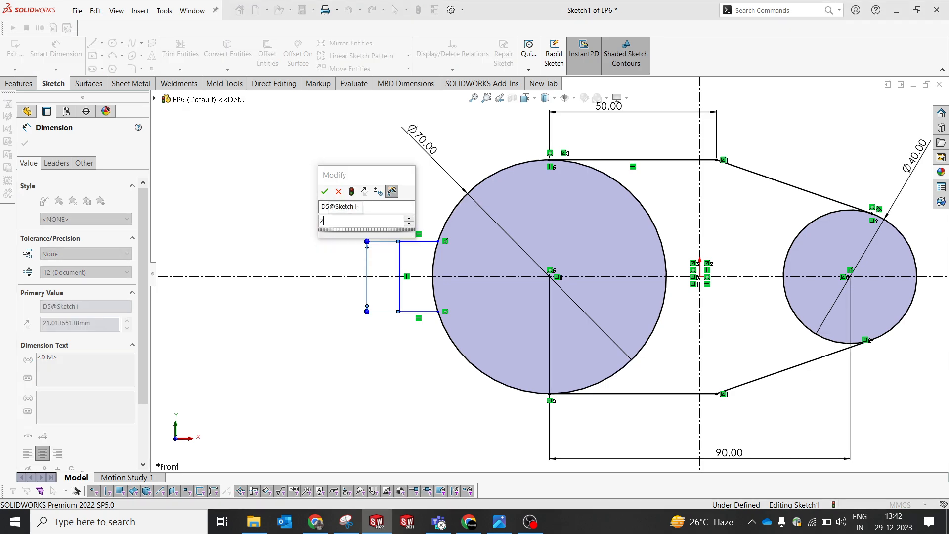
pyautogui.press('Return')
# Step: Dimension the distance from the tab's vertical line to the large circle's centre as 40 mm
pyautogui.click(400, 257)
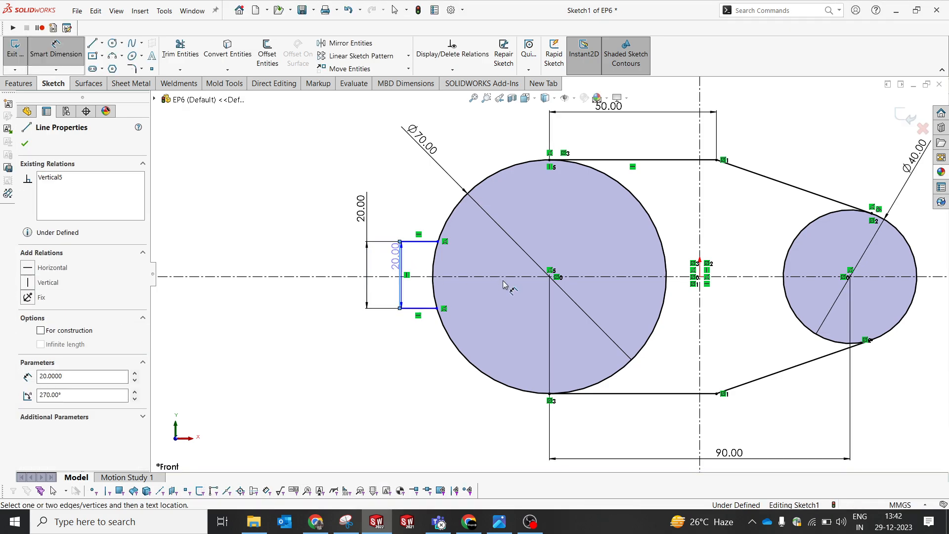
pyautogui.click(549, 275)
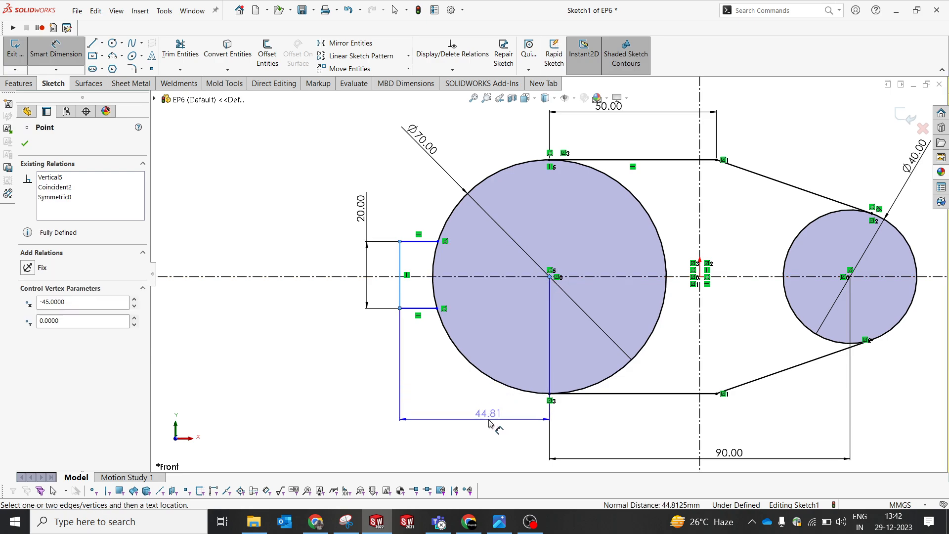
pyautogui.click(495, 419)
pyautogui.write('40')
pyautogui.press('Return')
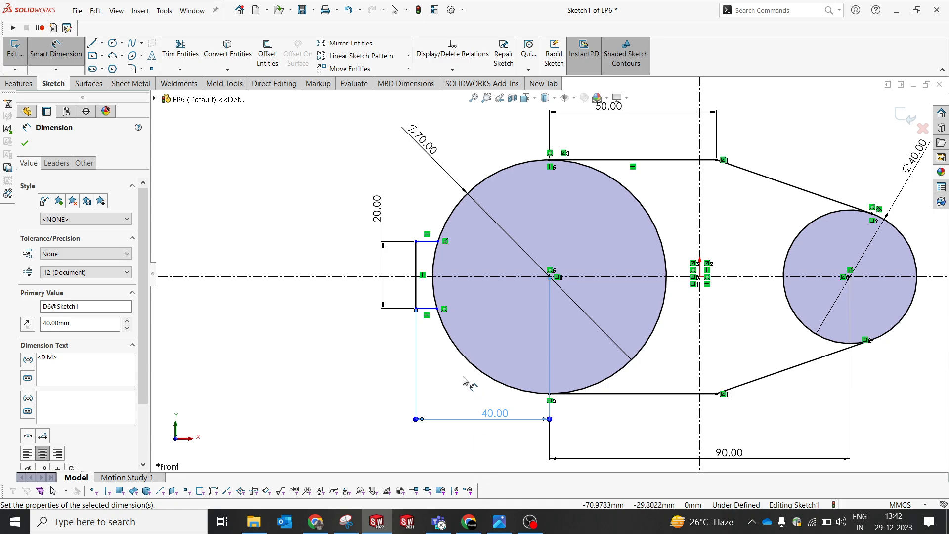
pyautogui.press('Escape')
# Step: Make the tab's two horizontal lines symmetric about the horizontal centerline
pyautogui.click(429, 242)
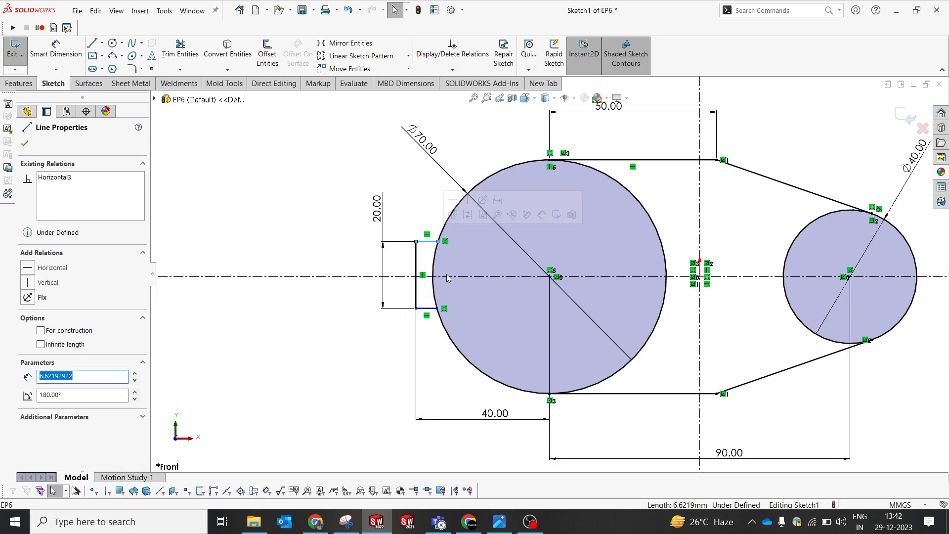
pyautogui.keyDown('ctrl'); pyautogui.click(440, 307); pyautogui.keyUp('ctrl')
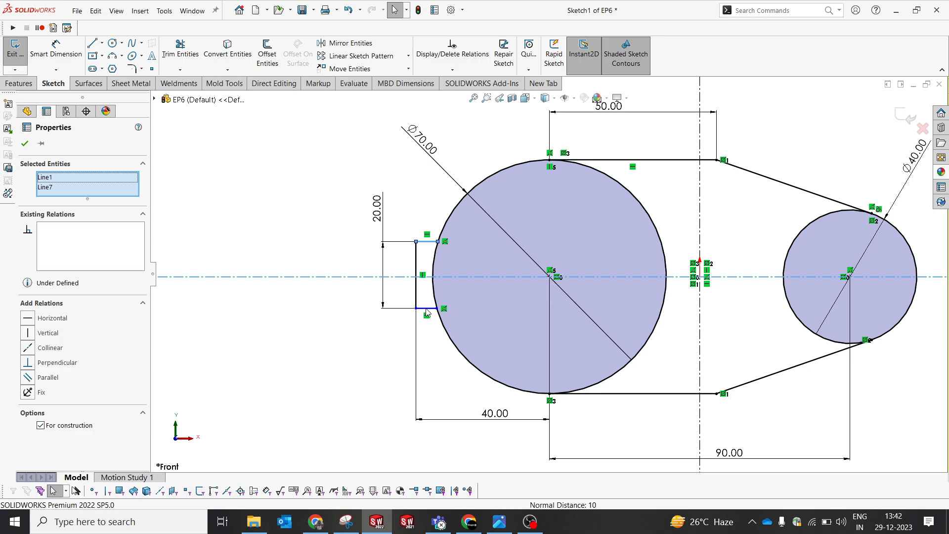
pyautogui.keyDown('ctrl'); pyautogui.click(460, 275); pyautogui.keyUp('ctrl')
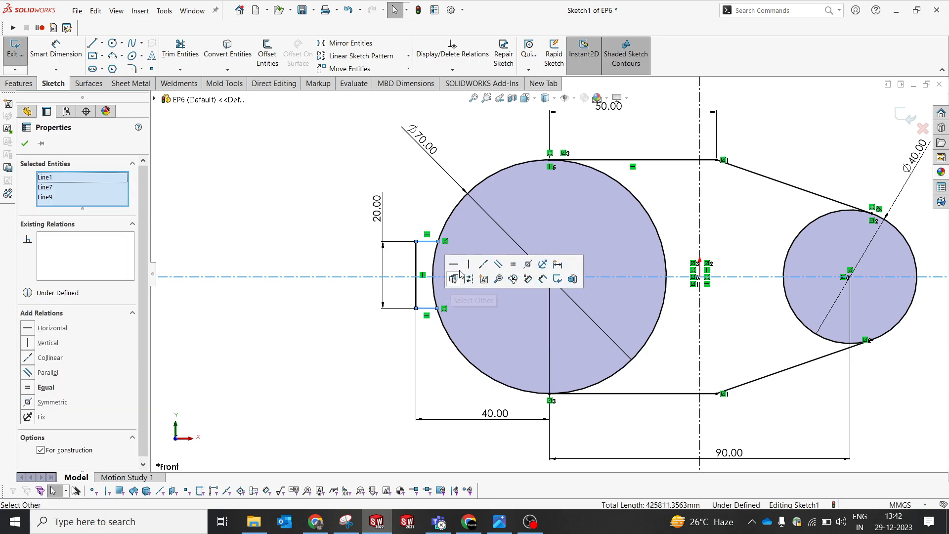
pyautogui.click(527, 264)
pyautogui.click(329, 172)
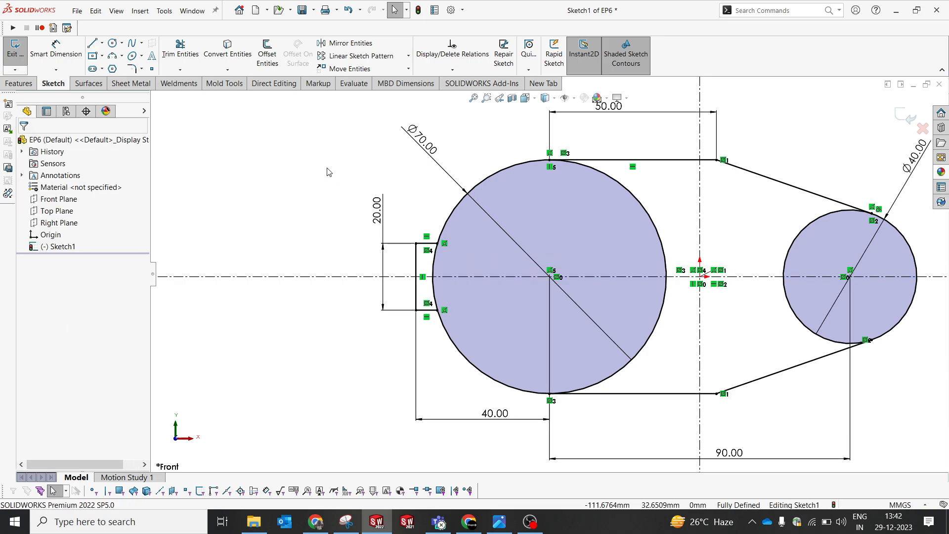
# Step: Finish and close the side profile sketch
pyautogui.scroll(4, 706, 185)
pyautogui.moveTo(669, 216); pyautogui.dragTo(691, 254, button='middle')
pyautogui.scroll(-2, 691, 255)
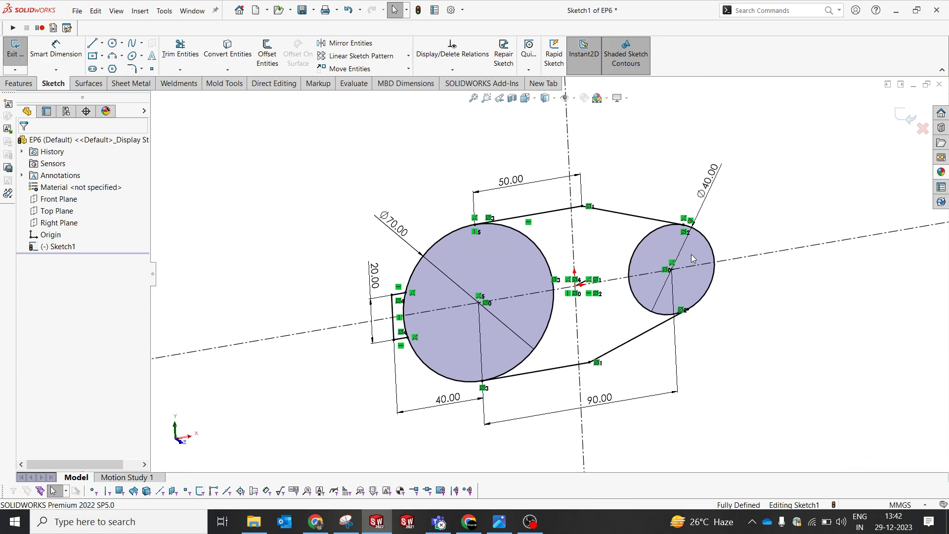
pyautogui.click(907, 116)
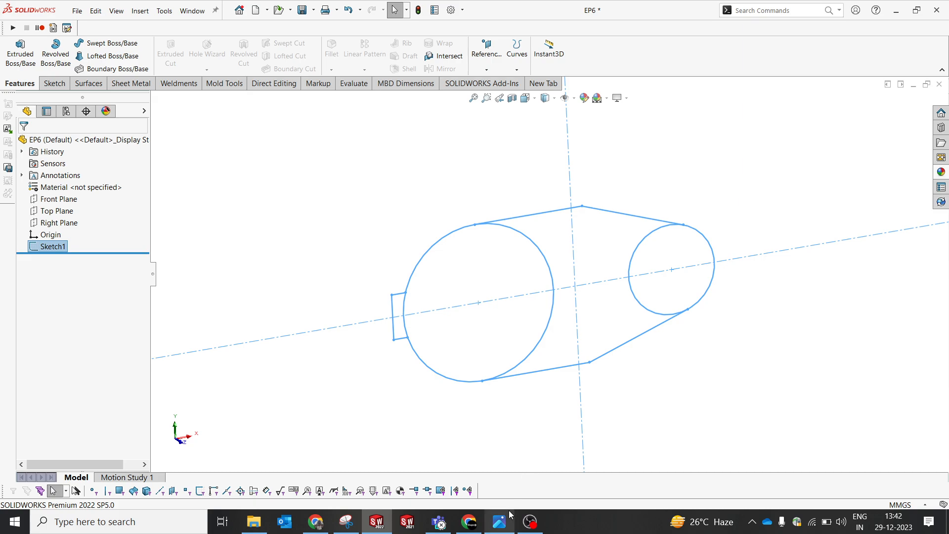
# Step: Extrude all four regions of the side profile sketch 100 mm using the Mid Plane end condition
pyautogui.click(503, 526)
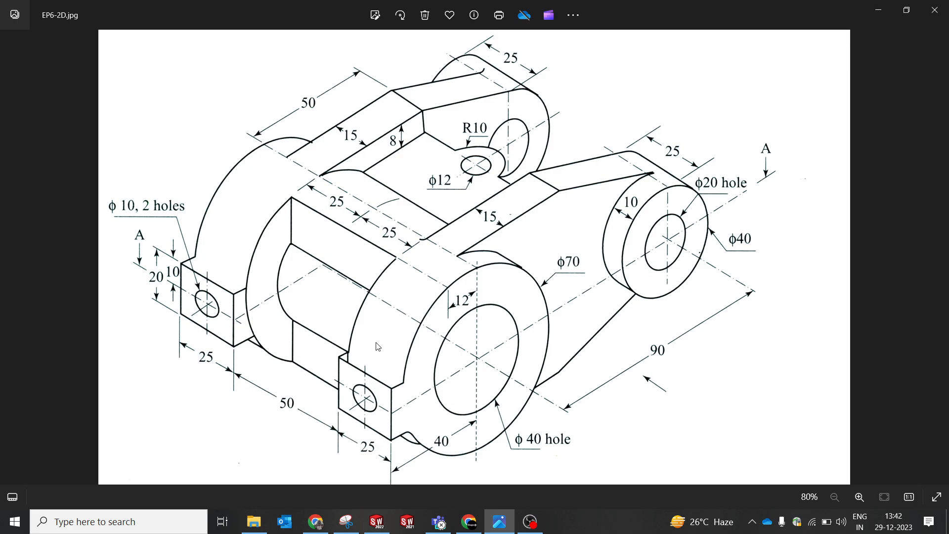
pyautogui.click(499, 521)
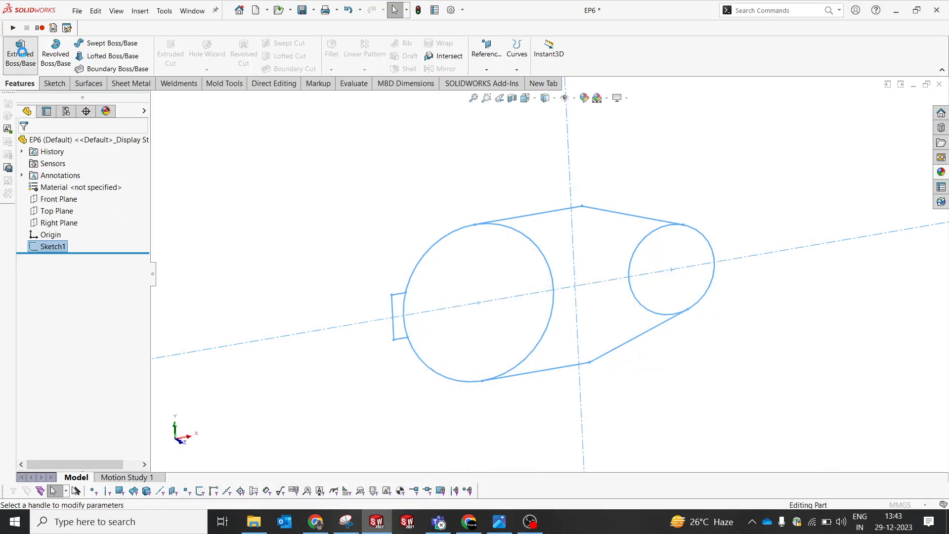
pyautogui.click(22, 55)
pyautogui.click(542, 229)
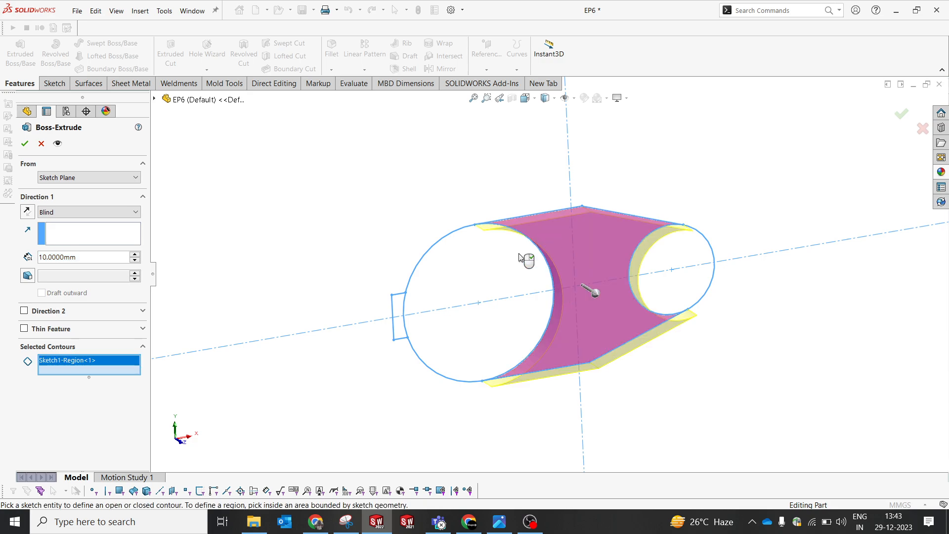
pyautogui.click(502, 265)
pyautogui.click(678, 242)
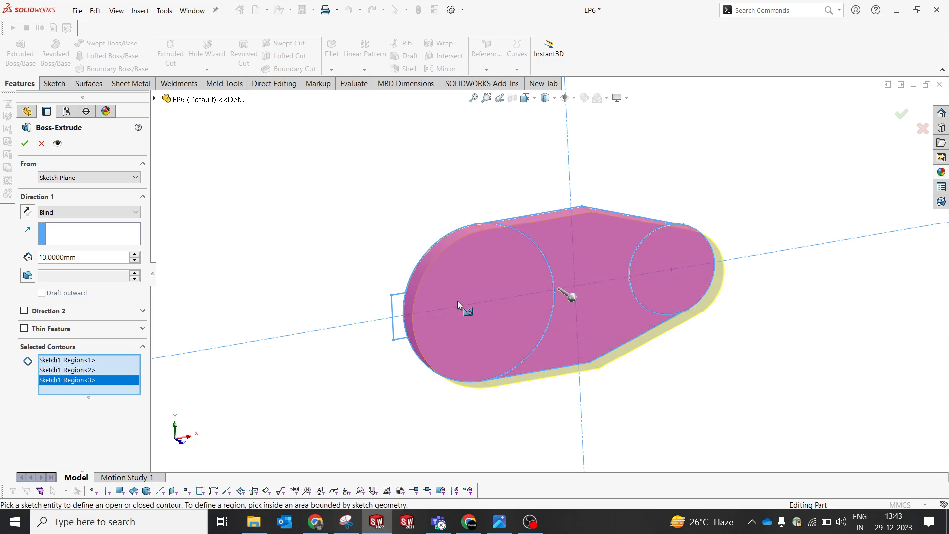
pyautogui.click(399, 303)
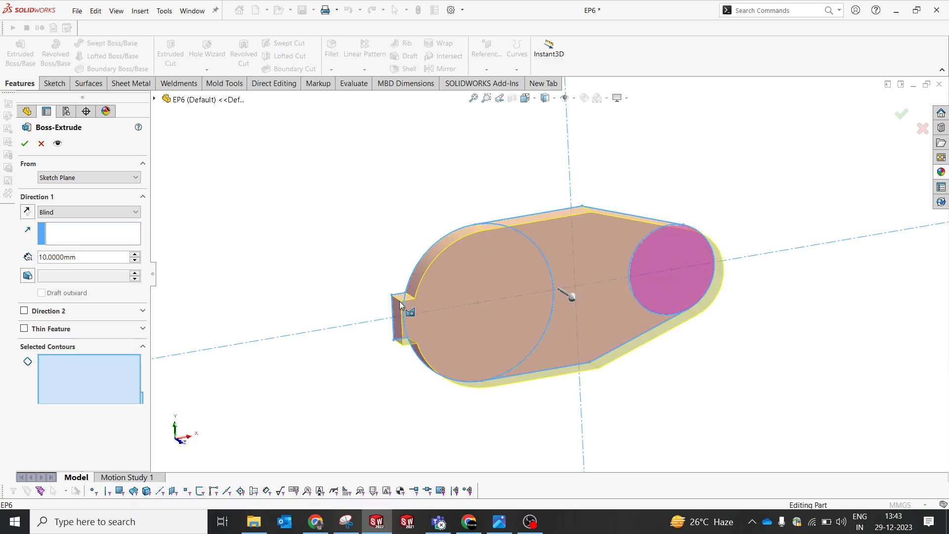
pyautogui.click(60, 214)
pyautogui.click(61, 266)
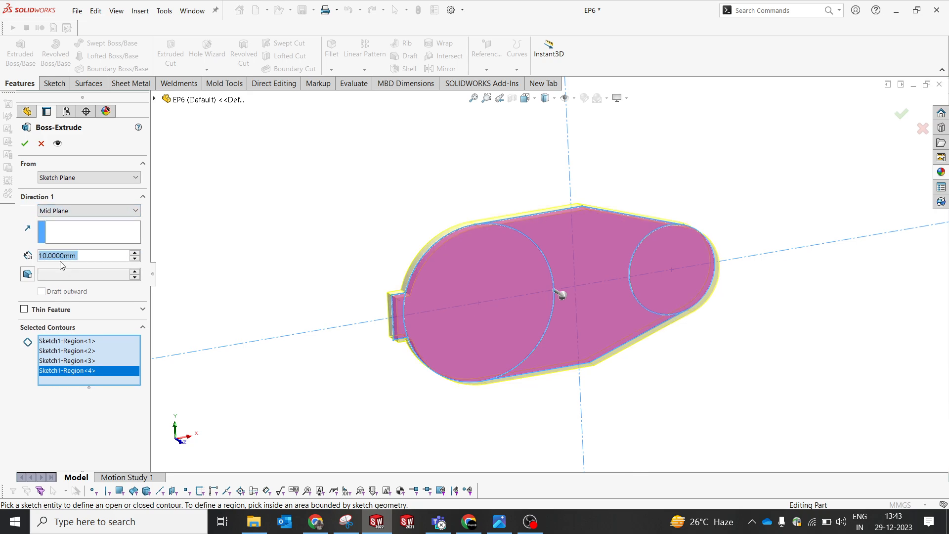
pyautogui.write('100')
pyautogui.press('Return')
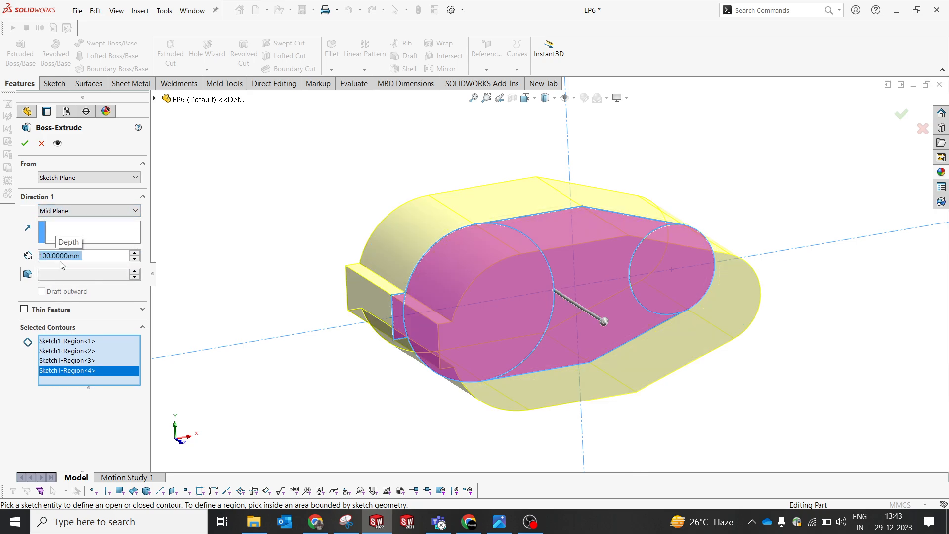
pyautogui.press('Return')
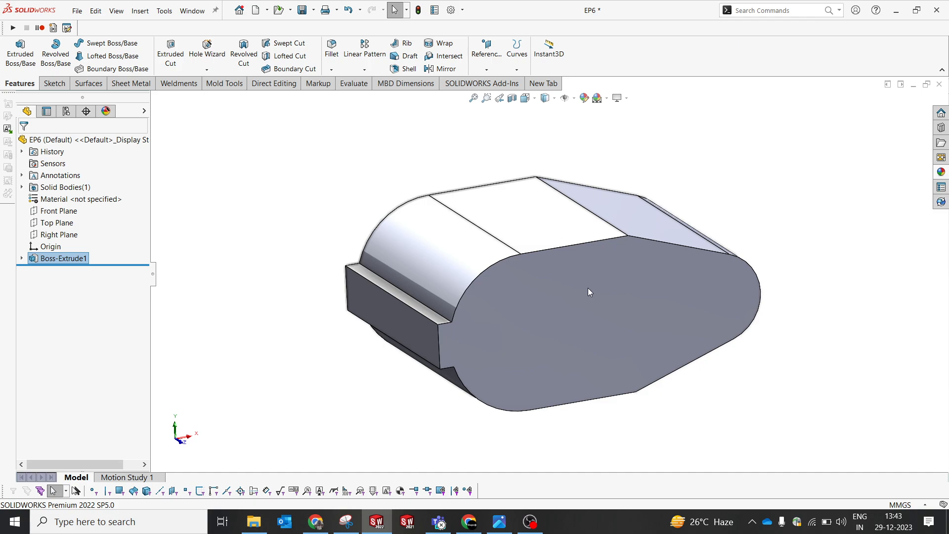
# Step: Start a sketch on the solid's front face and convert the side profile sketch's entities into it
pyautogui.click(588, 291)
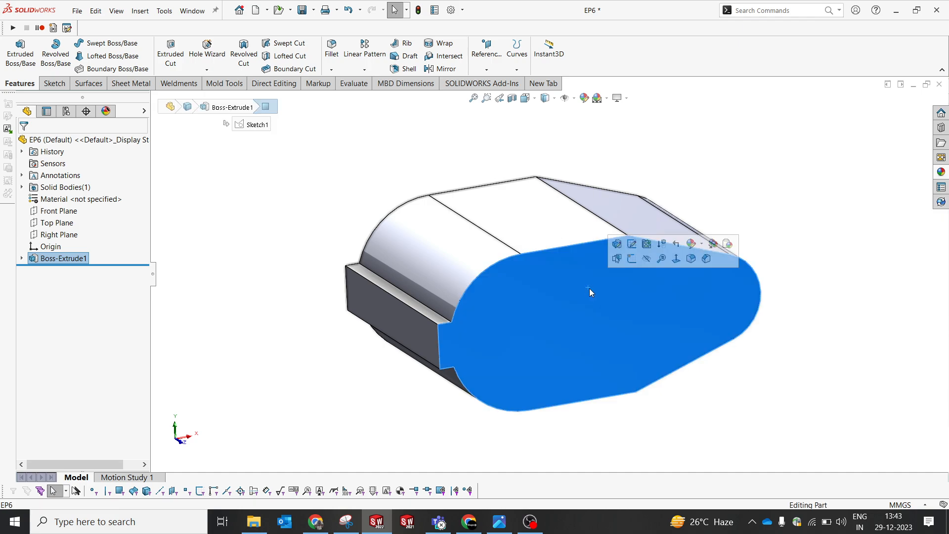
pyautogui.click(633, 261)
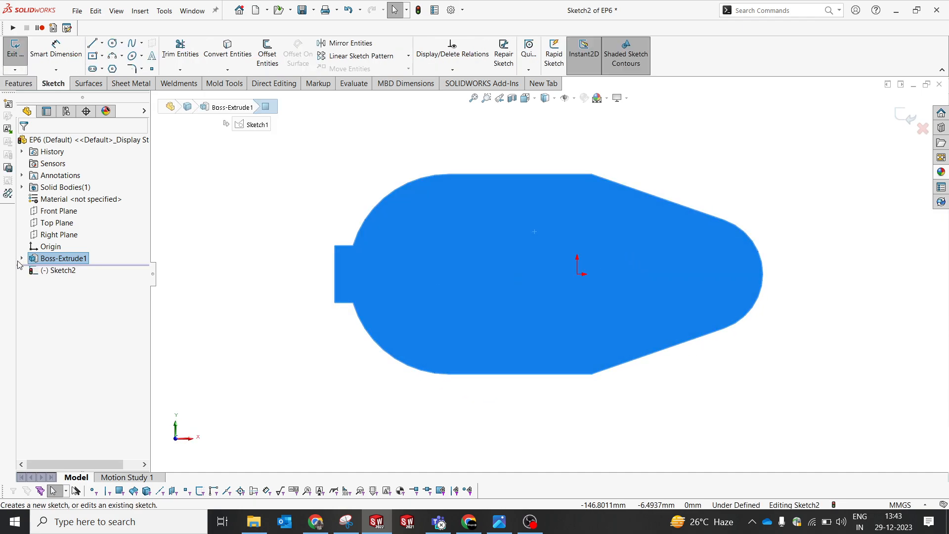
pyautogui.click(21, 258)
pyautogui.click(64, 270)
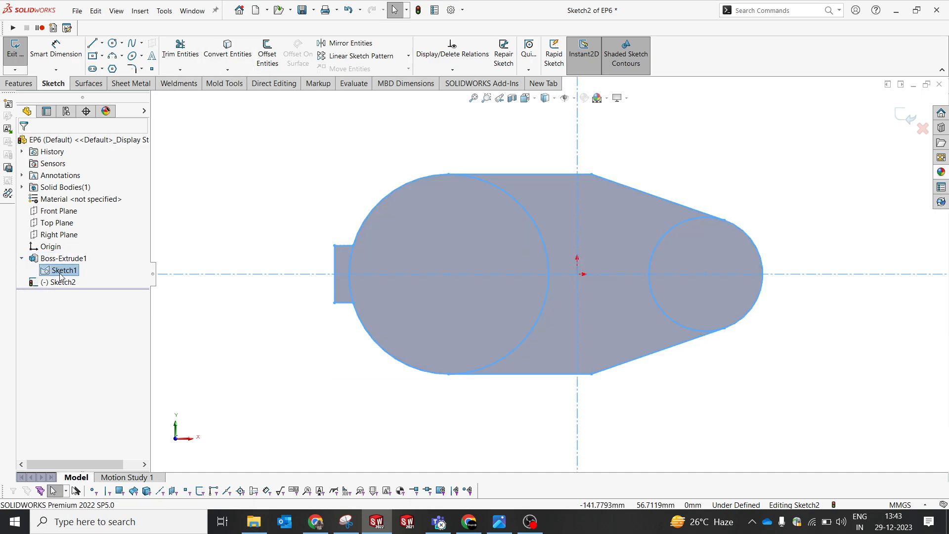
pyautogui.click(227, 49)
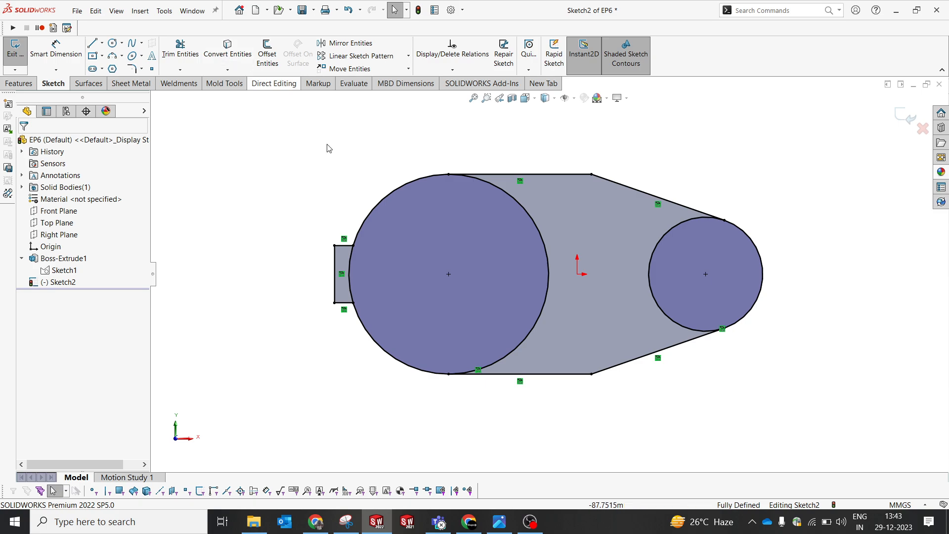
# Step: Trim the outer arcs of both circles and the surplus tab lines from the converted profile
pyautogui.moveTo(541, 193); pyautogui.dragTo(566, 209, button='middle')
pyautogui.click(178, 50)
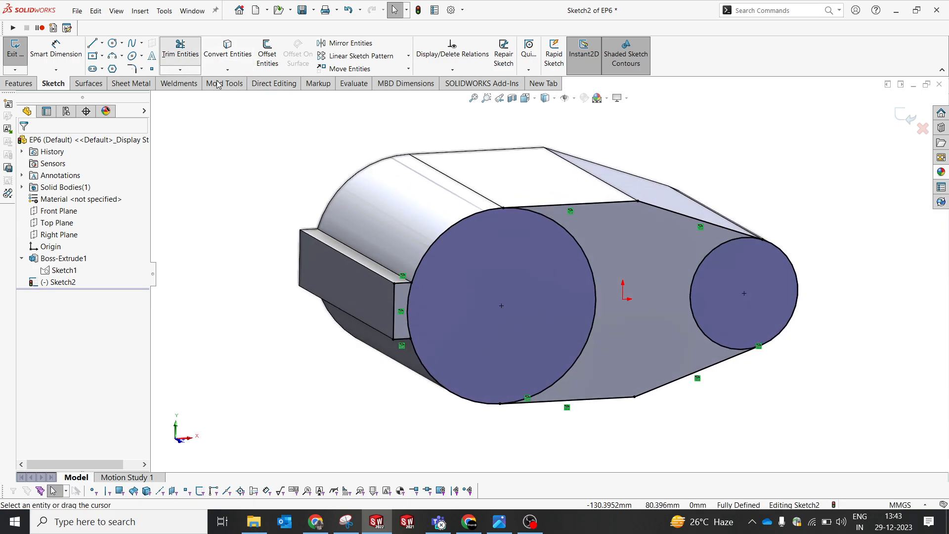
pyautogui.moveTo(373, 158)
pyautogui.mouseDown()
pyautogui.moveTo(410, 276)
pyautogui.moveTo(403, 304)
pyautogui.moveTo(447, 426)
pyautogui.moveTo(731, 424)
pyautogui.moveTo(787, 279)
pyautogui.moveTo(778, 233)
pyautogui.mouseUp()
pyautogui.moveTo(624, 192); pyautogui.dragTo(623, 226, button='middle')
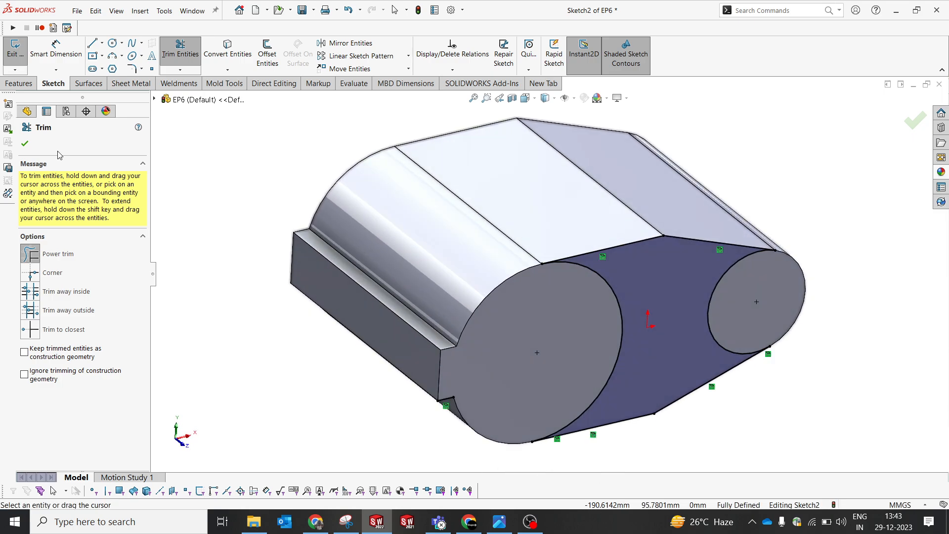
# Step: Cut the web region between the two circles to a Blind depth of 10 mm with Extruded Cut
pyautogui.click(19, 83)
pyautogui.click(171, 53)
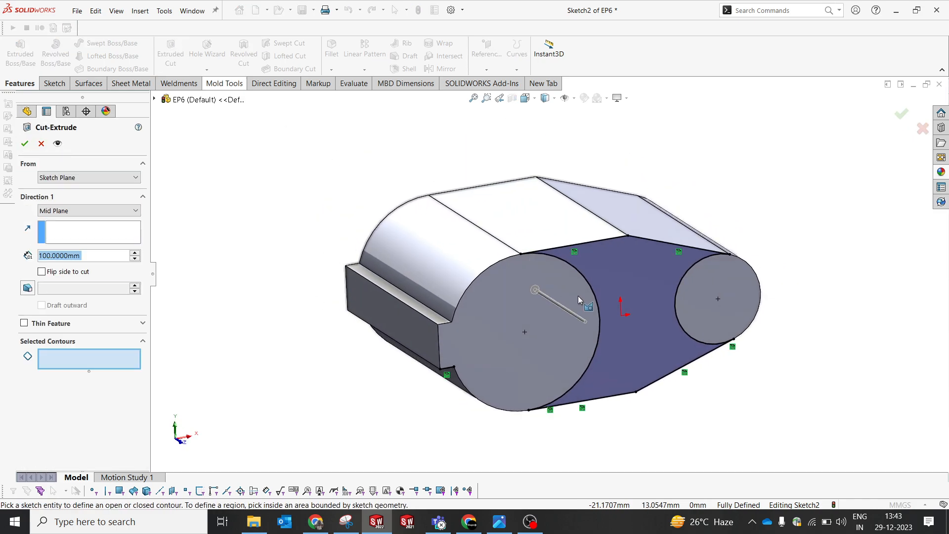
pyautogui.click(622, 267)
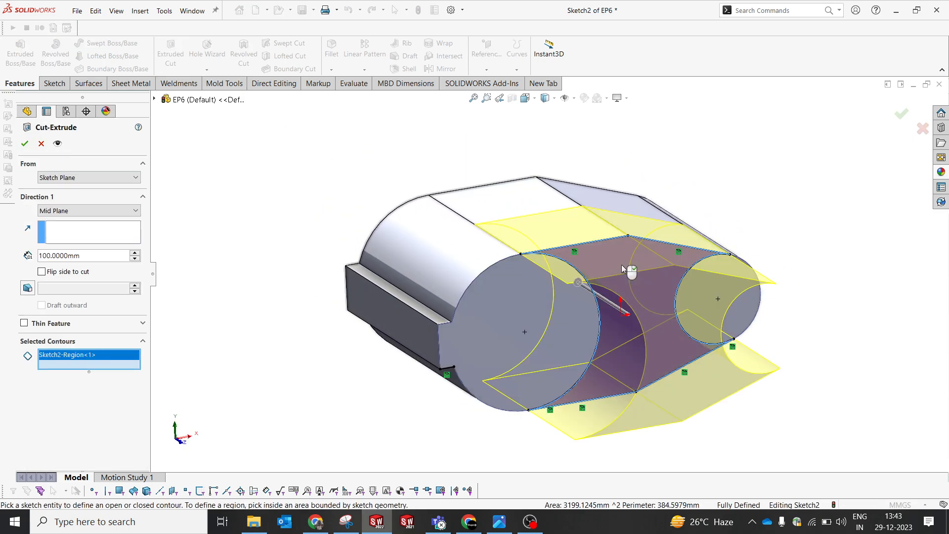
pyautogui.click(56, 211)
pyautogui.click(59, 225)
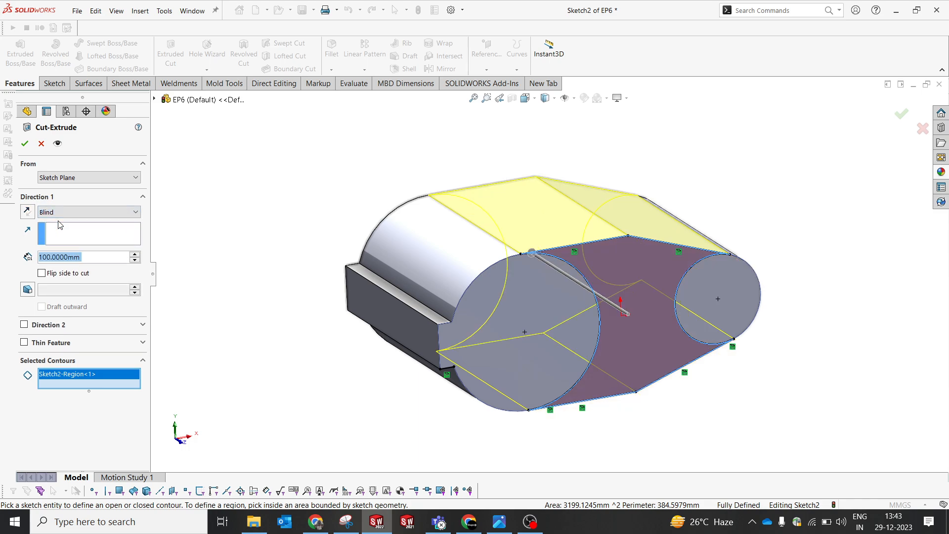
pyautogui.click(503, 526)
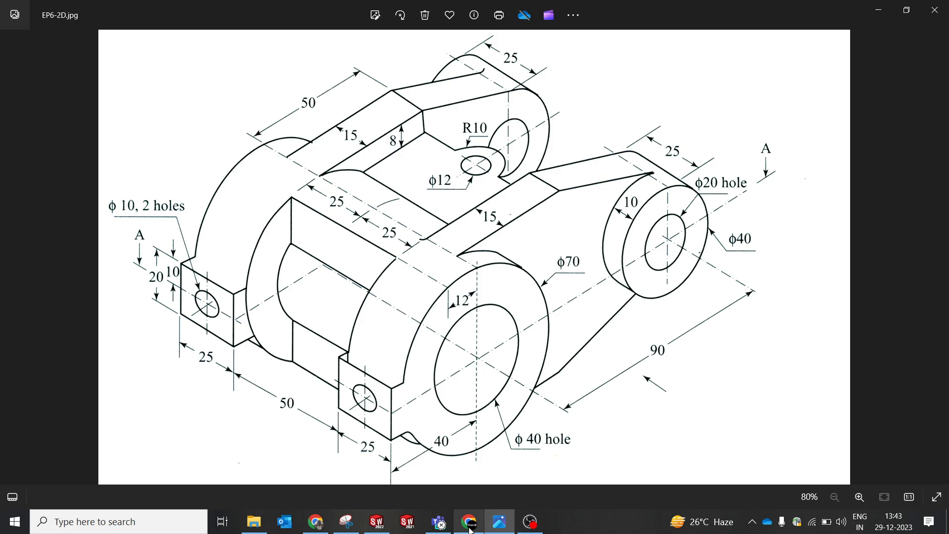
pyautogui.click(496, 525)
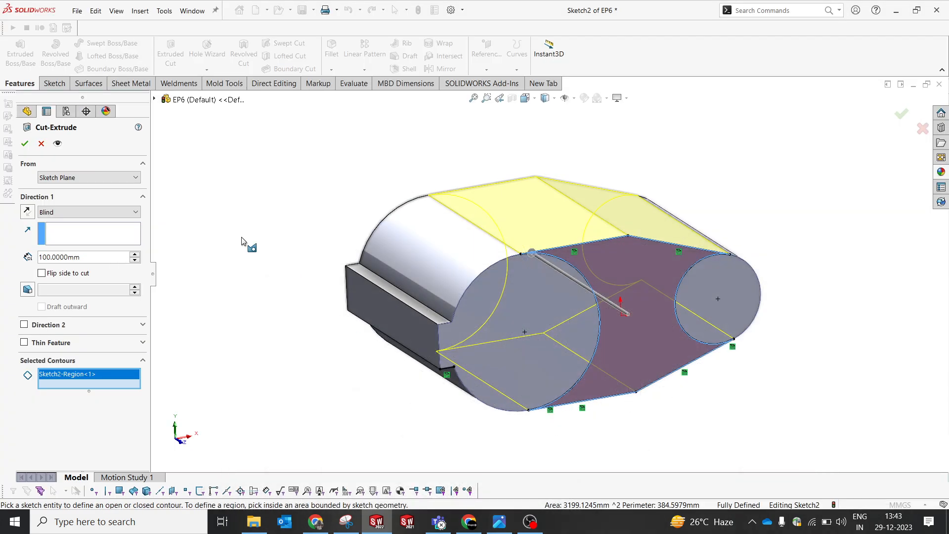
pyautogui.doubleClick(103, 257)
pyautogui.write('10')
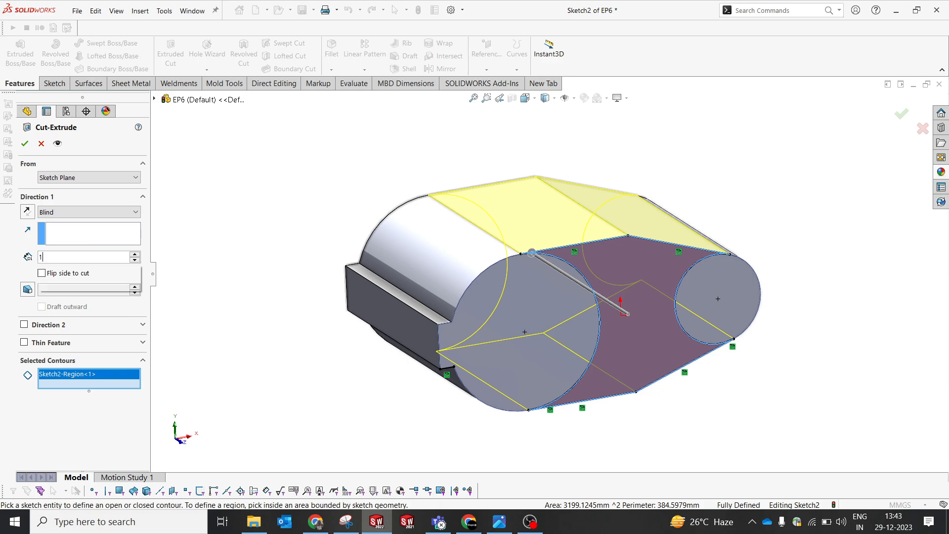
pyautogui.press('Return')
pyautogui.press('Return')
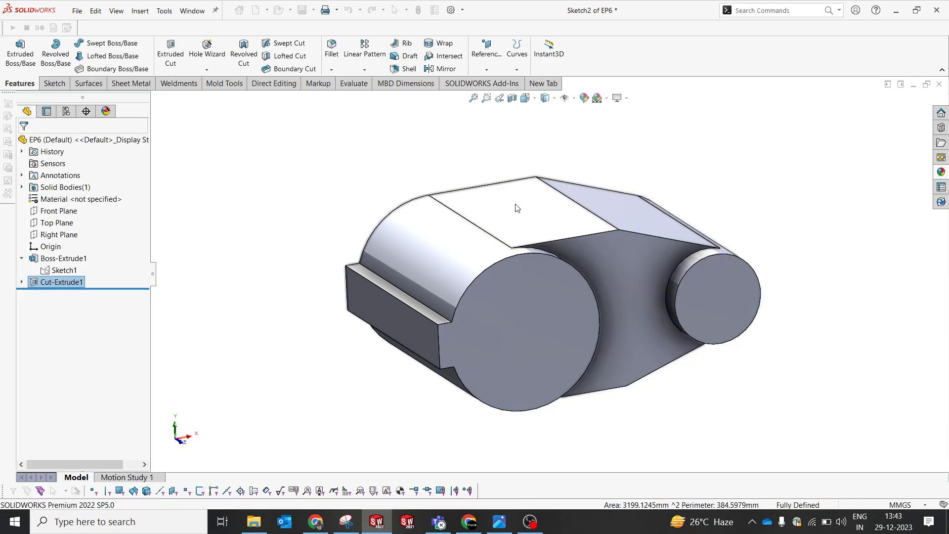
# Step: Mirror the web cut about the Front Plane
pyautogui.moveTo(742, 195); pyautogui.dragTo(719, 202, button='middle')
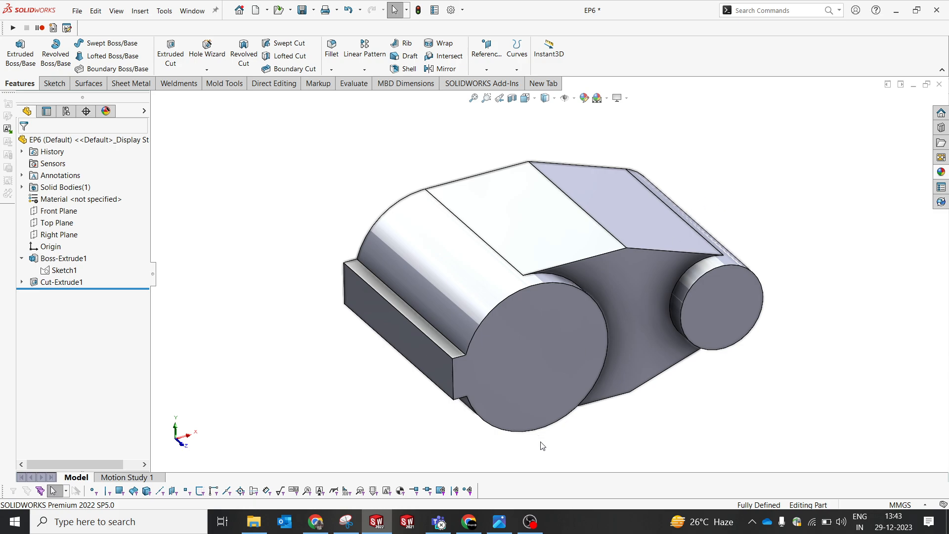
pyautogui.click(499, 523)
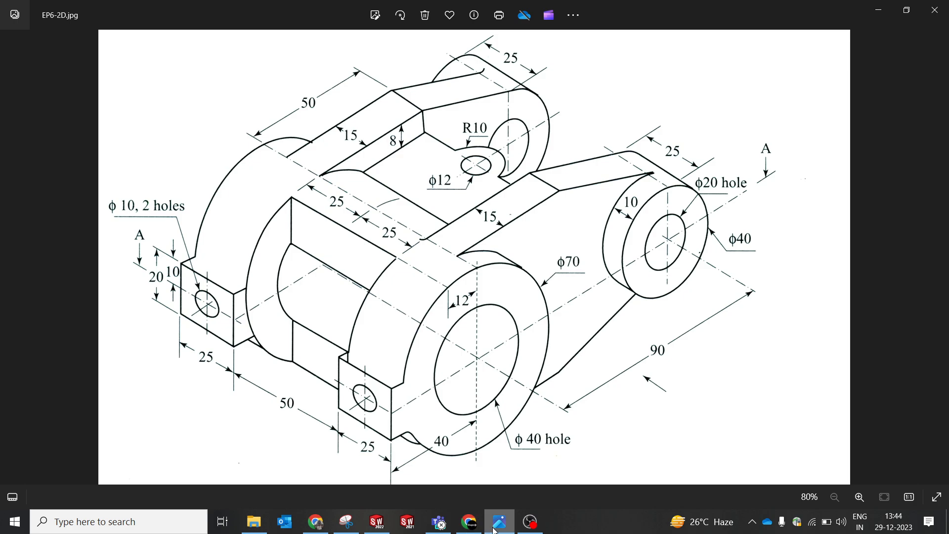
pyautogui.moveTo(495, 530)
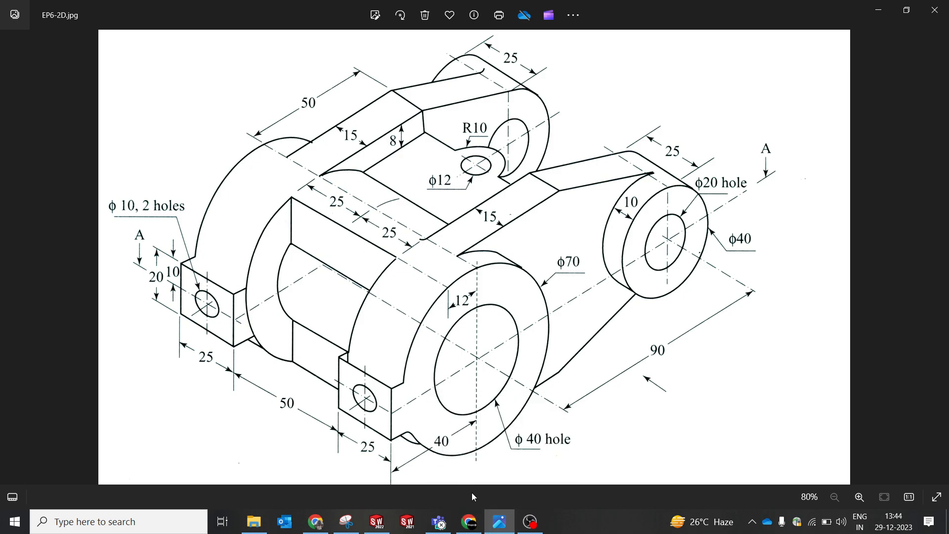
pyautogui.click(376, 522)
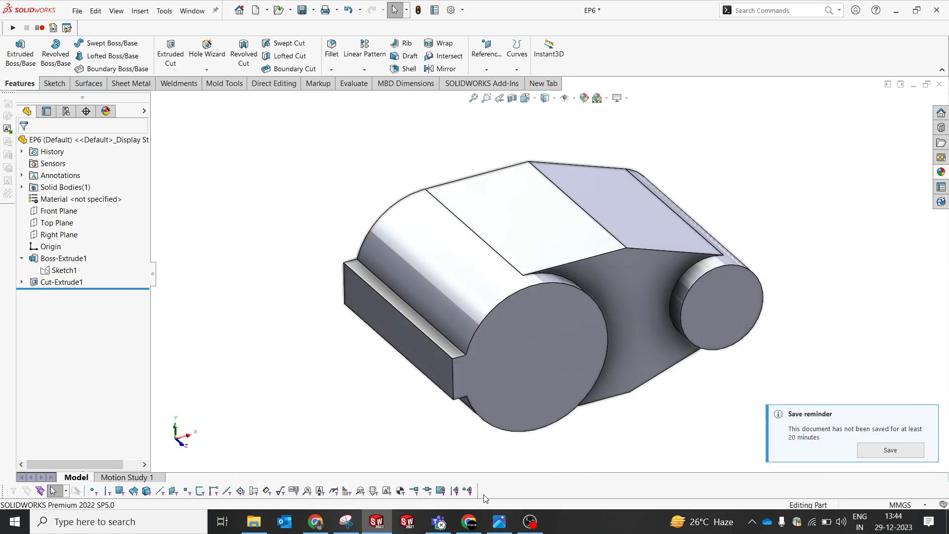
pyautogui.click(56, 212)
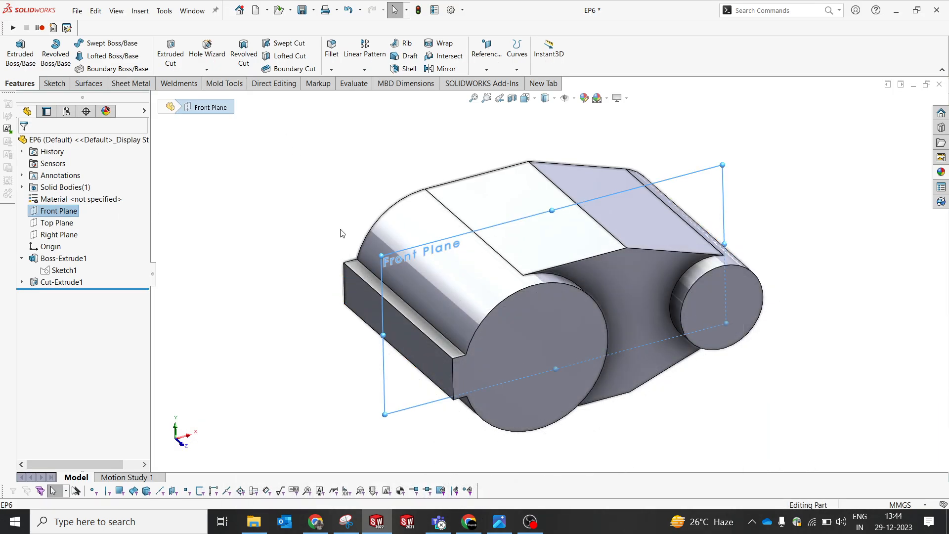
pyautogui.moveTo(343, 233); pyautogui.dragTo(429, 234, button='middle')
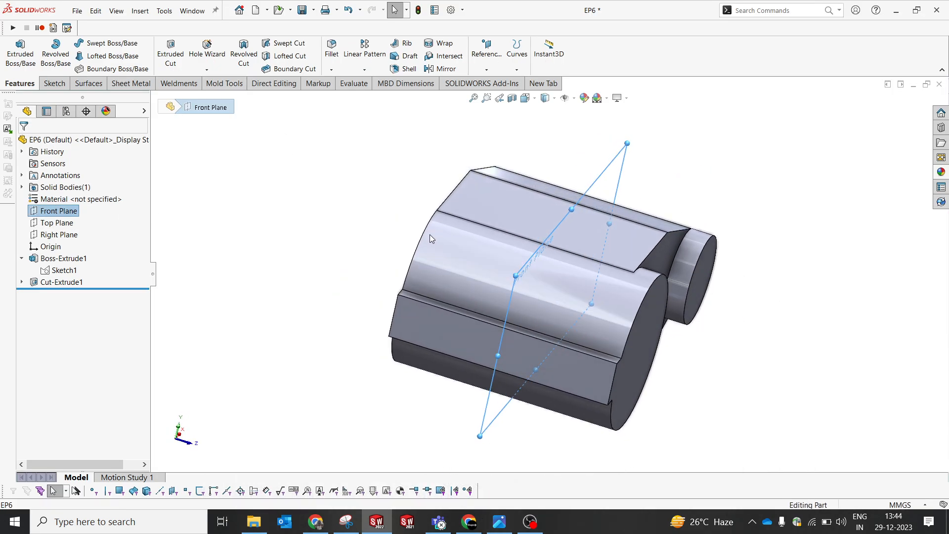
pyautogui.click(441, 68)
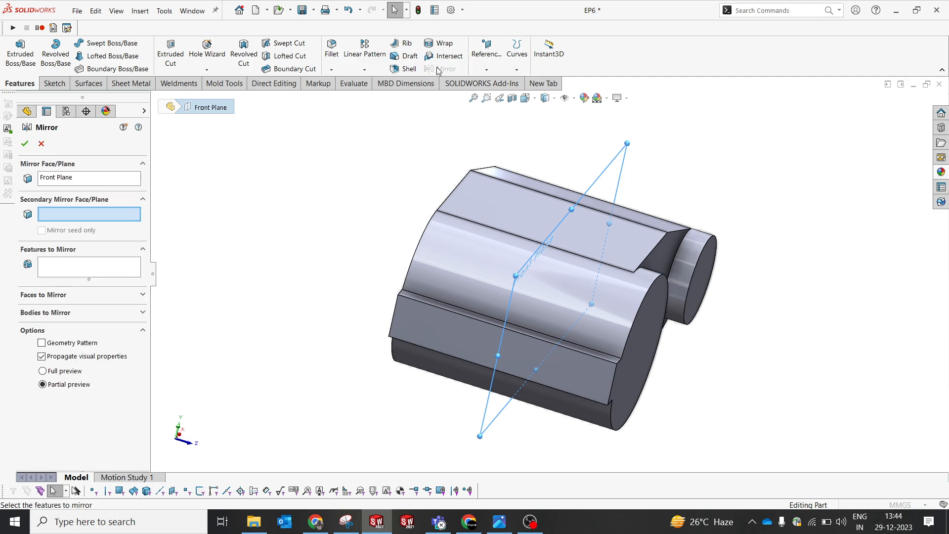
pyautogui.click(78, 269)
pyautogui.click(663, 249)
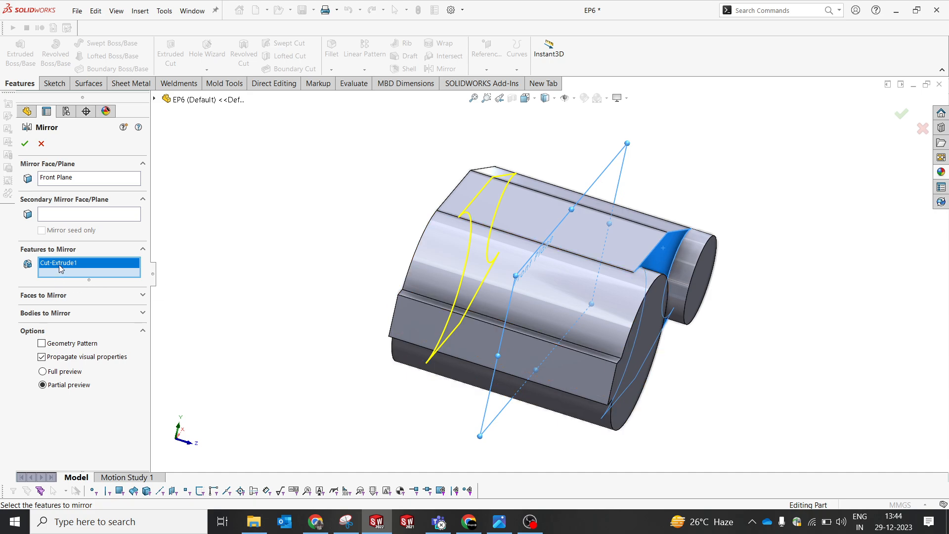
pyautogui.click(154, 99)
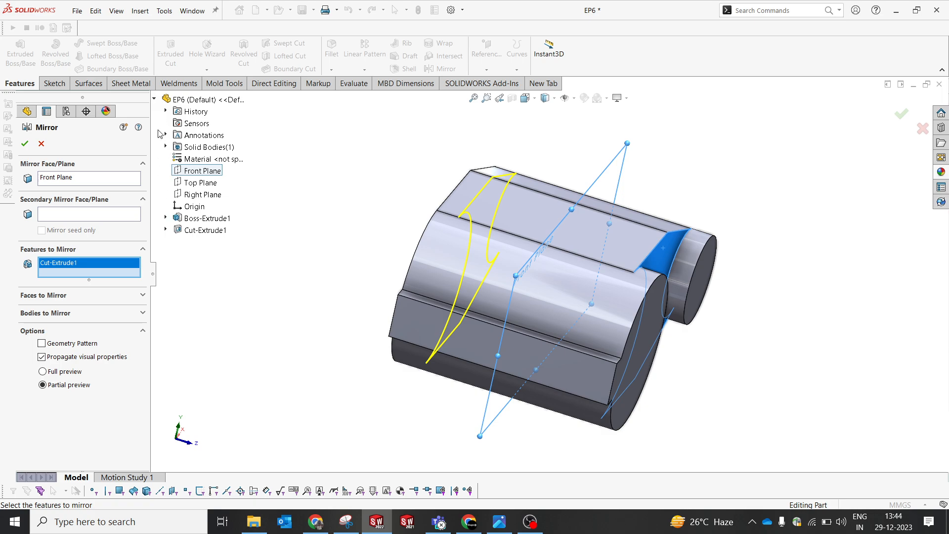
pyautogui.click(155, 99)
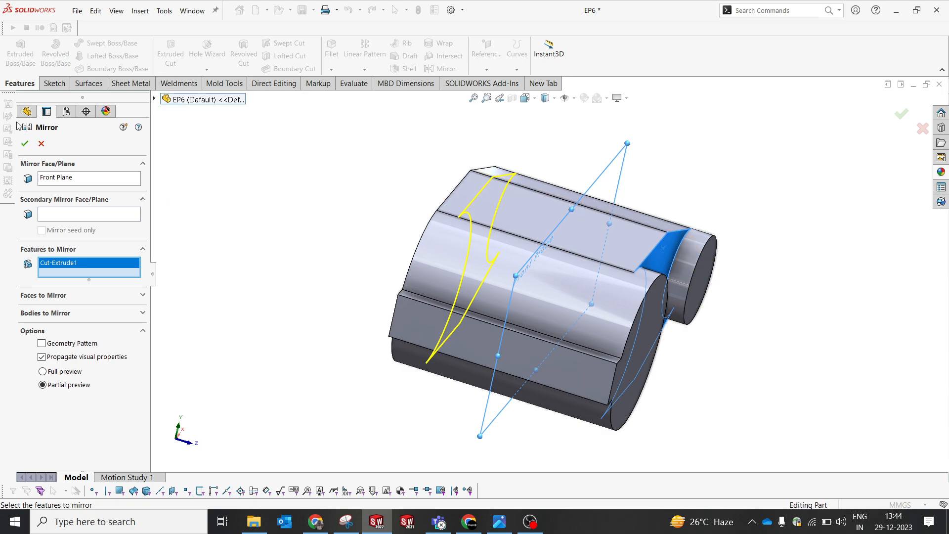
pyautogui.click(24, 145)
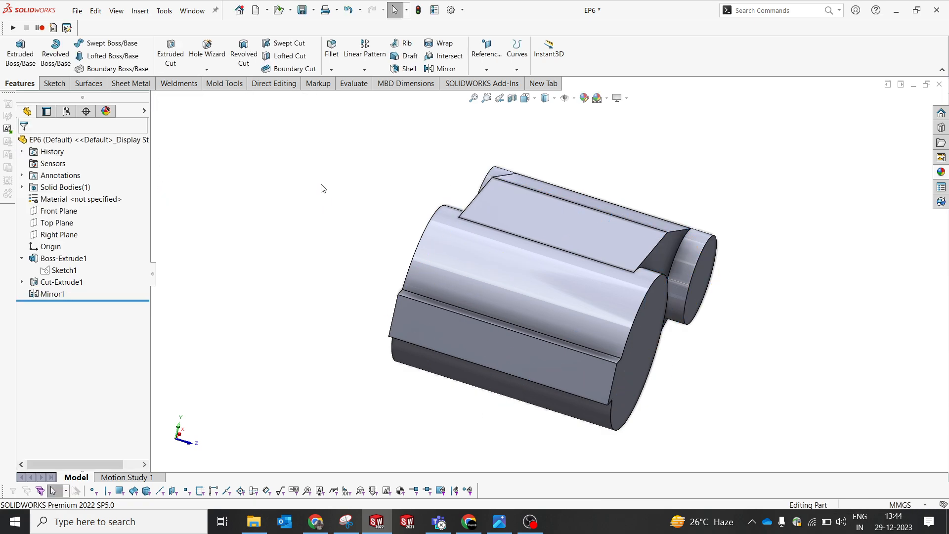
# Step: Start a Top Plane sketch and draw a corner rectangle about 34 by 51 mm from the outer tab edge across the large cylinder
pyautogui.moveTo(324, 216); pyautogui.dragTo(271, 251, button='middle')
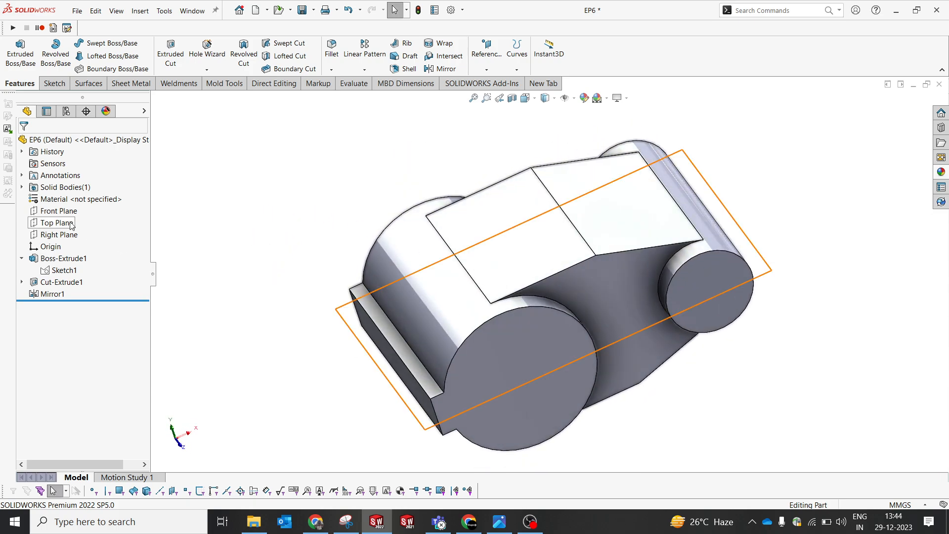
pyautogui.click(69, 223)
pyautogui.click(78, 208)
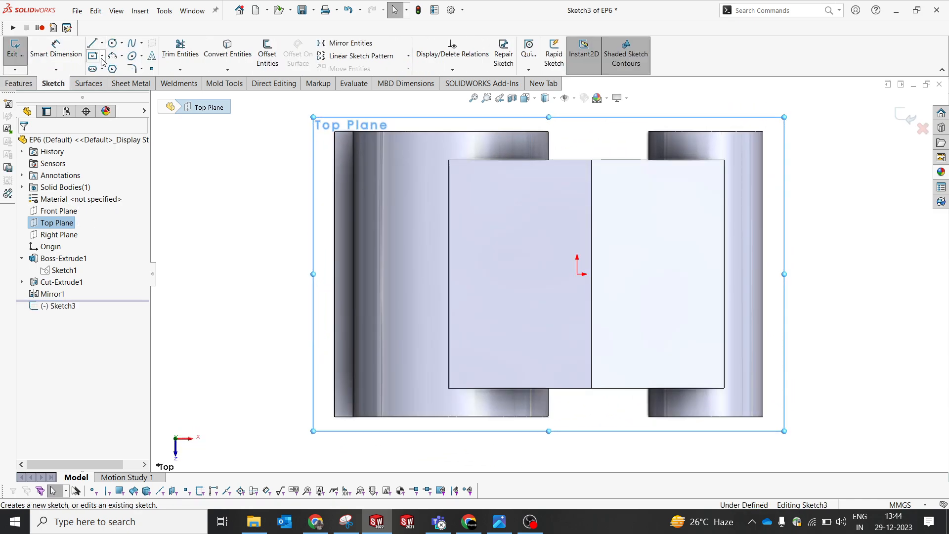
pyautogui.click(101, 57)
pyautogui.click(108, 71)
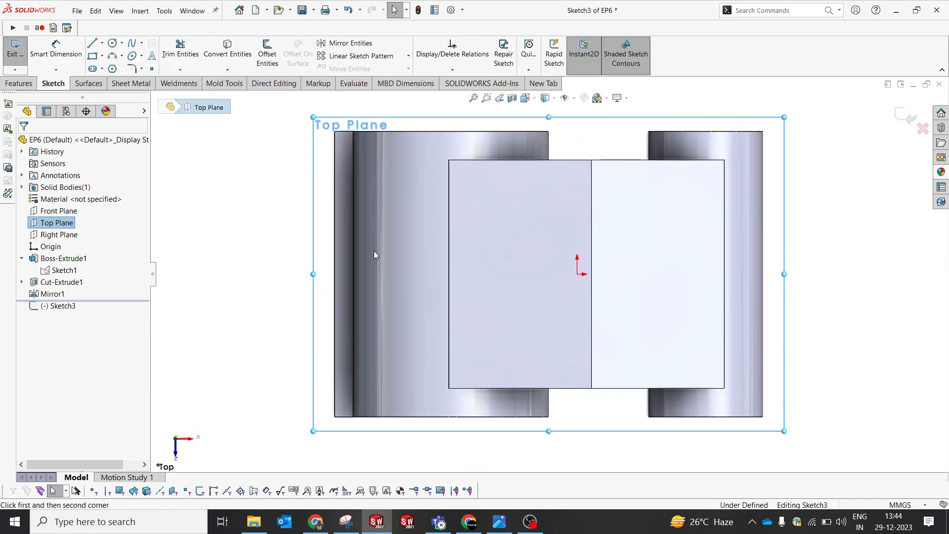
pyautogui.click(335, 191)
pyautogui.click(431, 337)
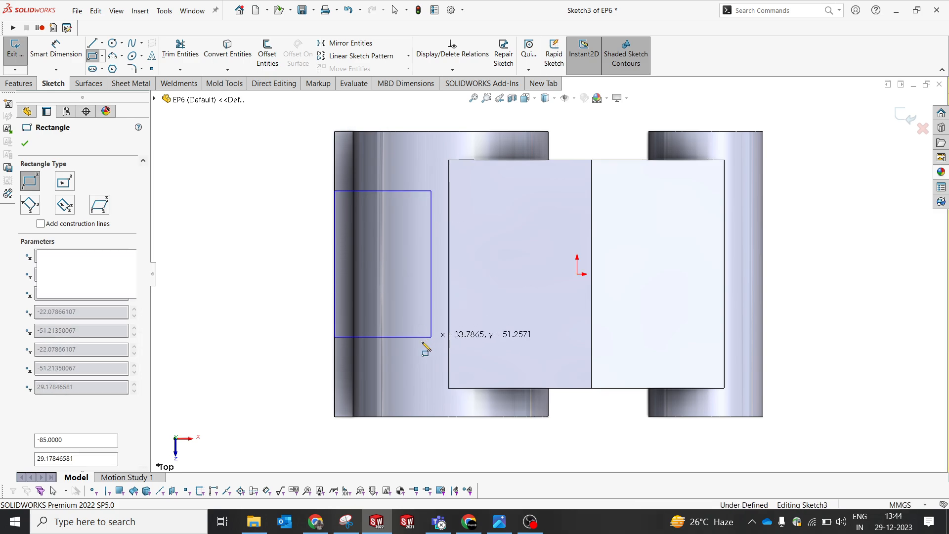
pyautogui.click(500, 523)
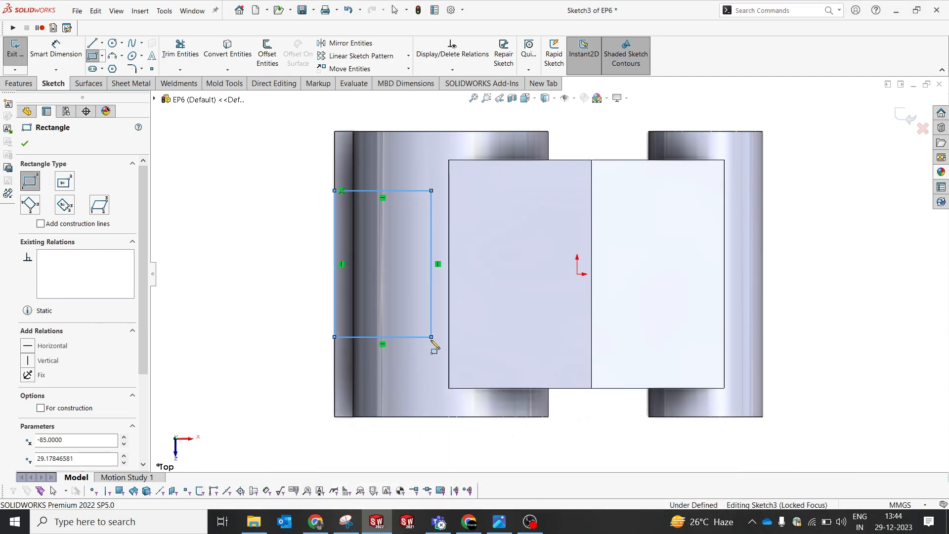
pyautogui.click(431, 337)
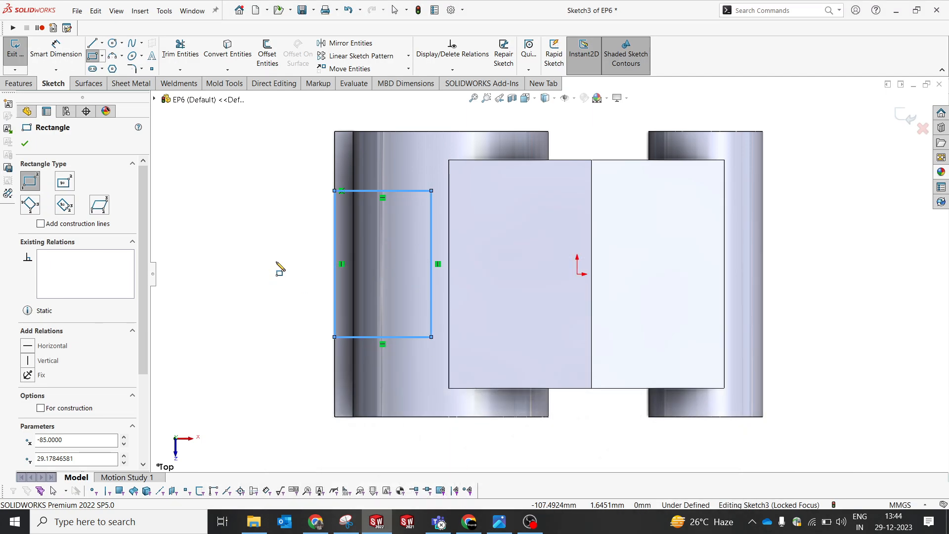
# Step: Show temporary axes and dimension the rectangle's inner side 12 mm from the large cylinder's axis
pyautogui.click(576, 99)
pyautogui.click(580, 127)
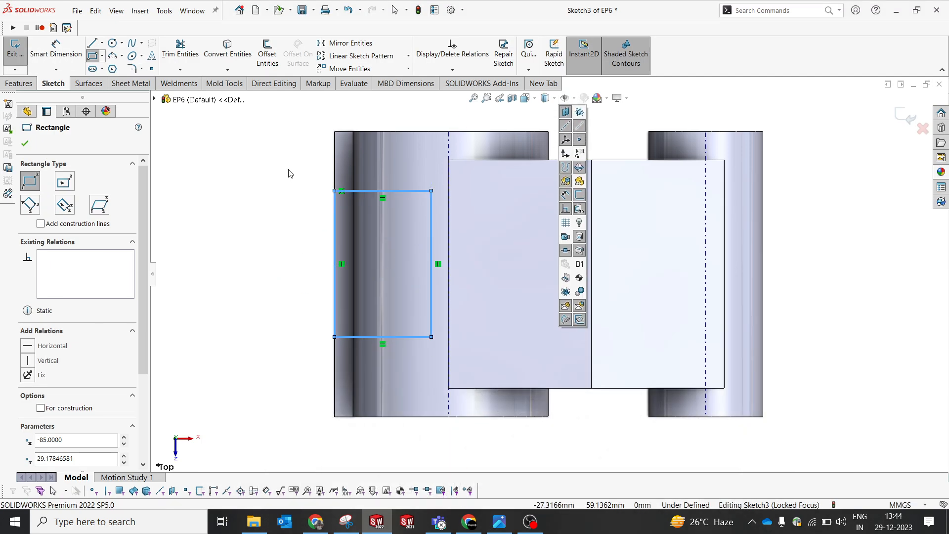
pyautogui.click(55, 48)
pyautogui.press('Escape')
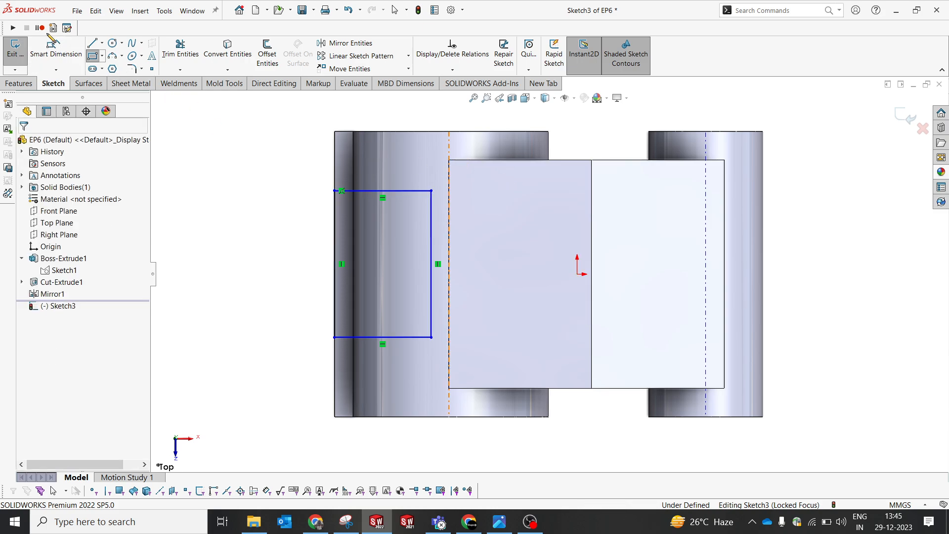
pyautogui.click(54, 48)
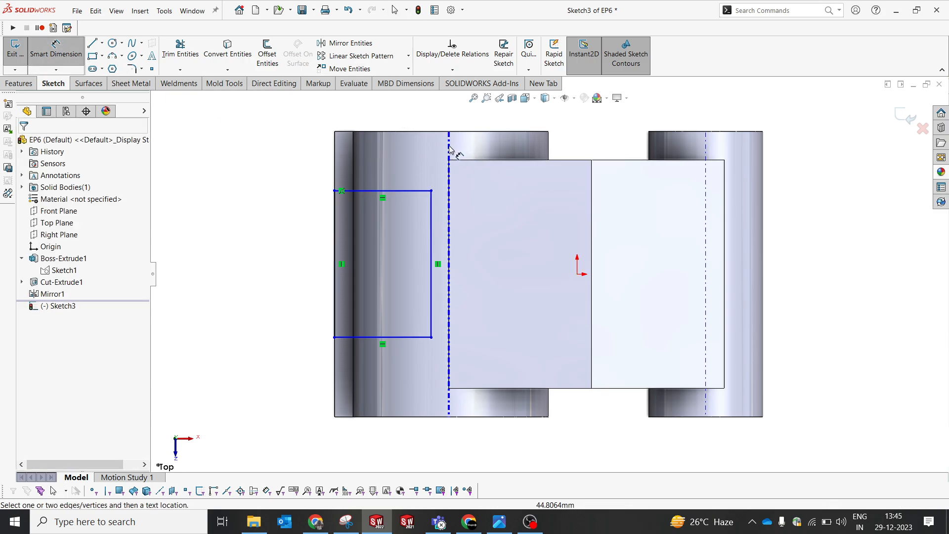
pyautogui.click(447, 227)
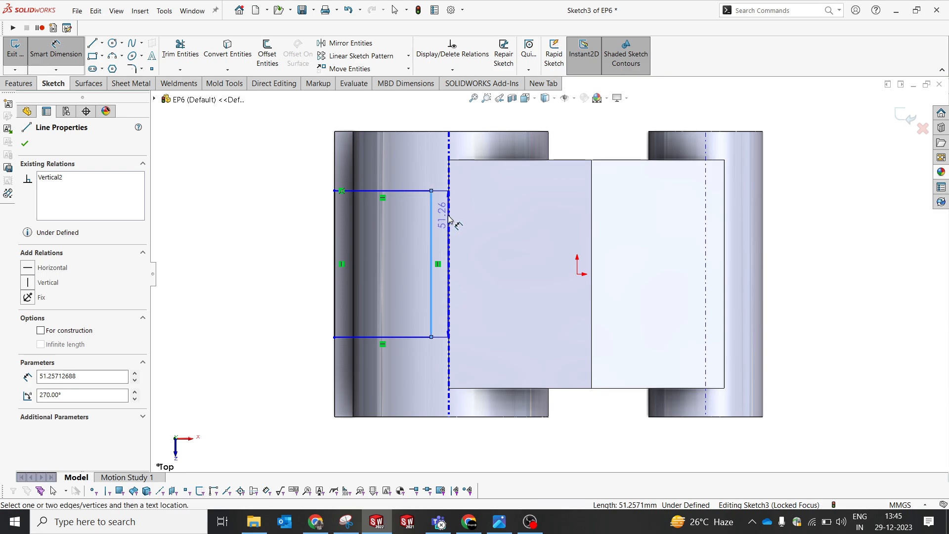
pyautogui.click(431, 210)
pyautogui.click(479, 123)
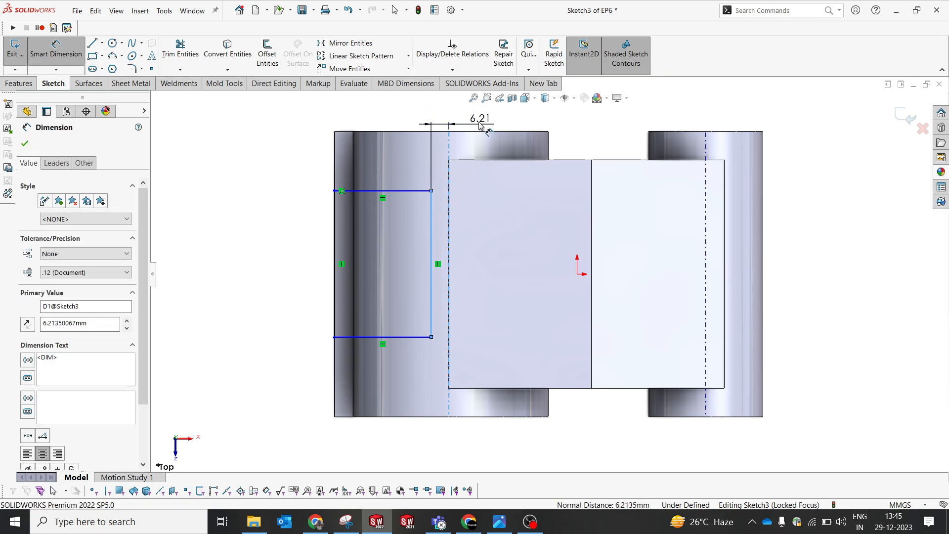
pyautogui.write('12')
pyautogui.press('Return')
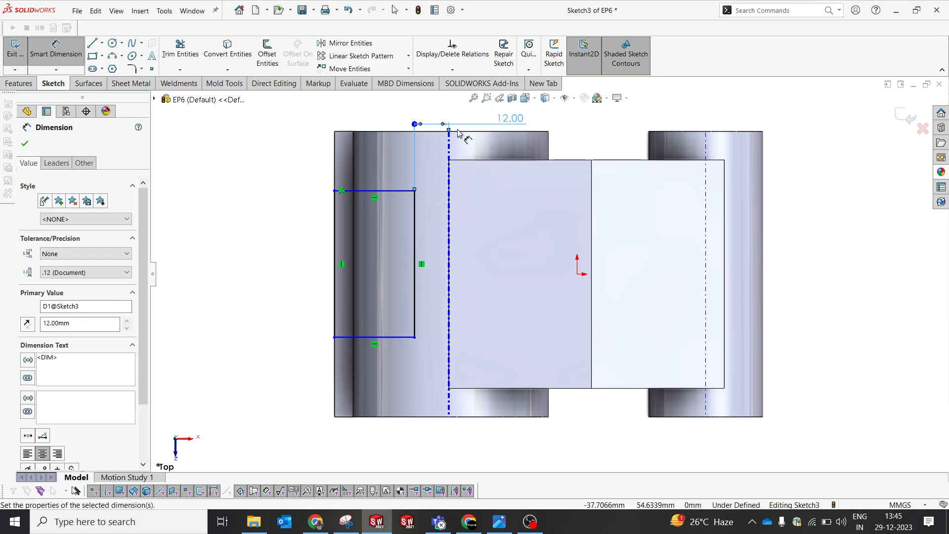
# Step: Dimension the rectangle's two horizontal sides 25 mm from the adjacent end edges of the large cylinder
pyautogui.click(416, 230)
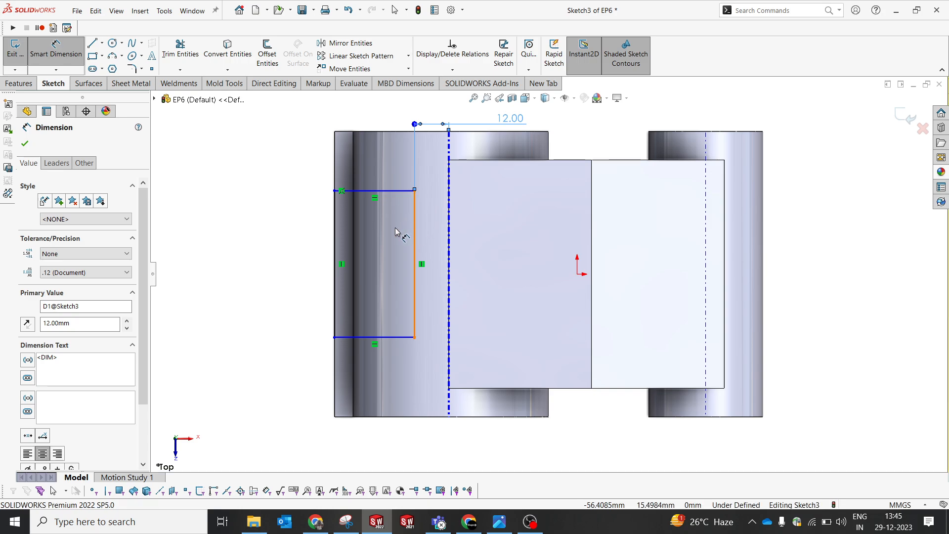
pyautogui.click(375, 191)
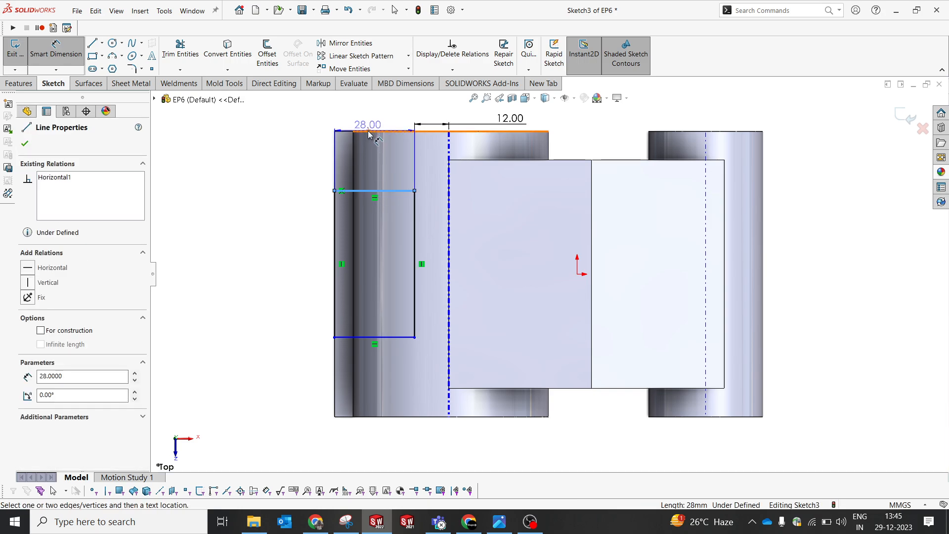
pyautogui.click(371, 132)
pyautogui.click(307, 161)
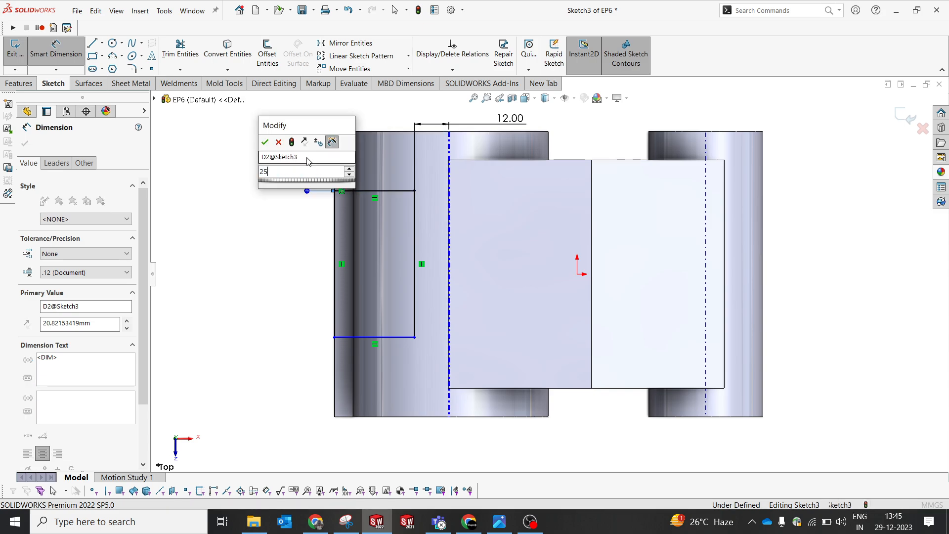
pyautogui.write('25')
pyautogui.press('Return')
pyautogui.click(346, 338)
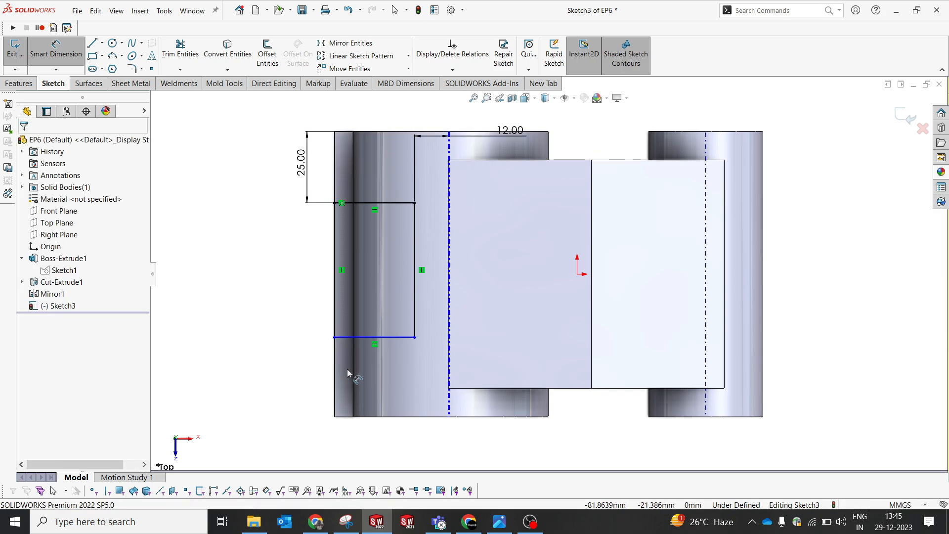
pyautogui.click(342, 418)
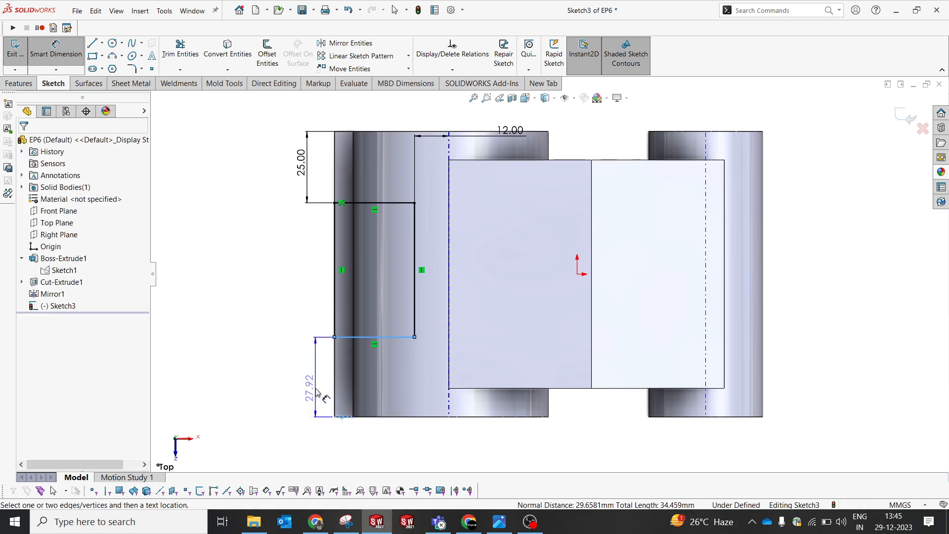
pyautogui.click(315, 388)
pyautogui.write('25')
pyautogui.press('Return')
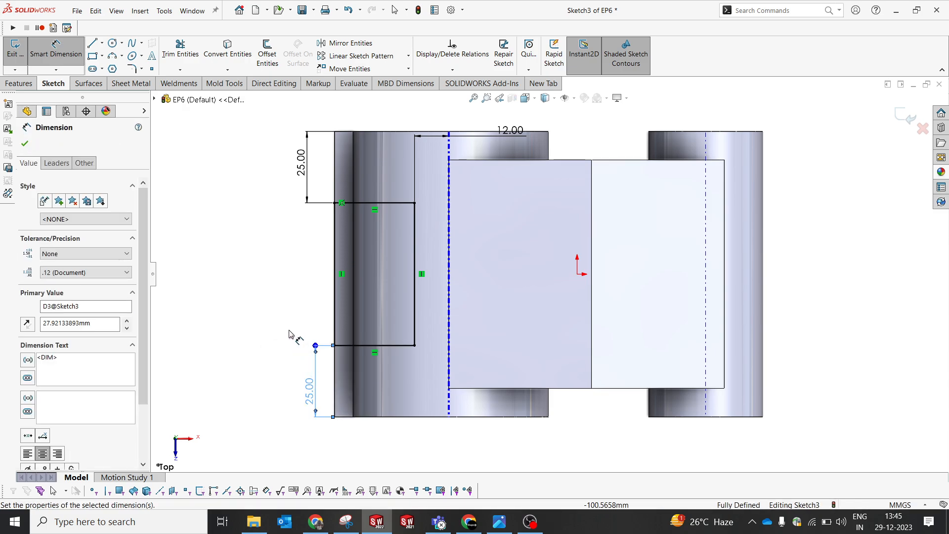
# Step: Cut the rectangle through the large cylinder and tab with Extruded Cut set to Through All - Both
pyautogui.click(19, 83)
pyautogui.click(177, 62)
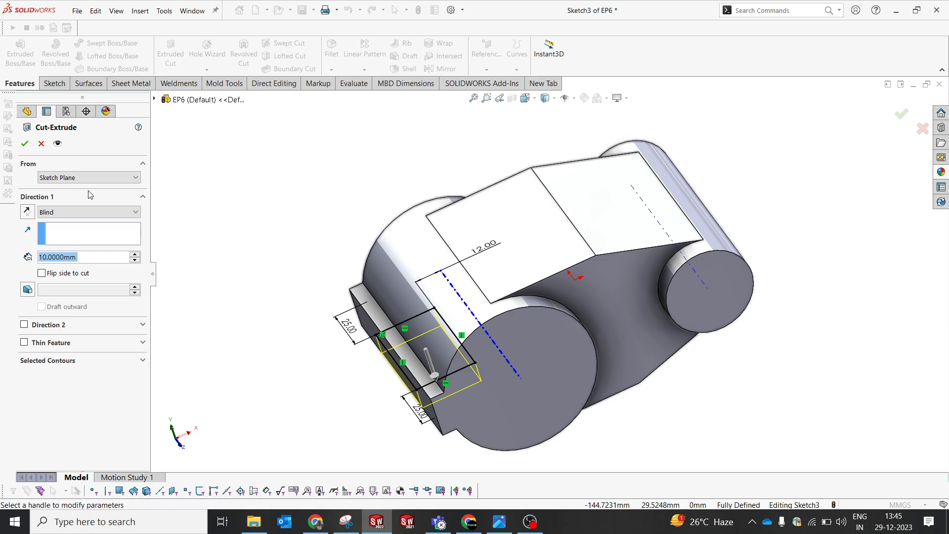
pyautogui.click(83, 216)
pyautogui.click(59, 238)
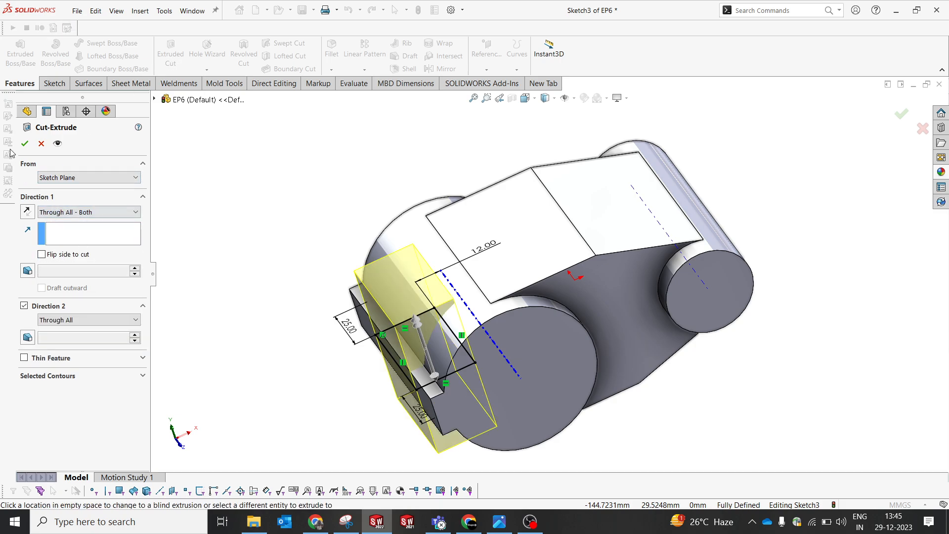
pyautogui.click(23, 144)
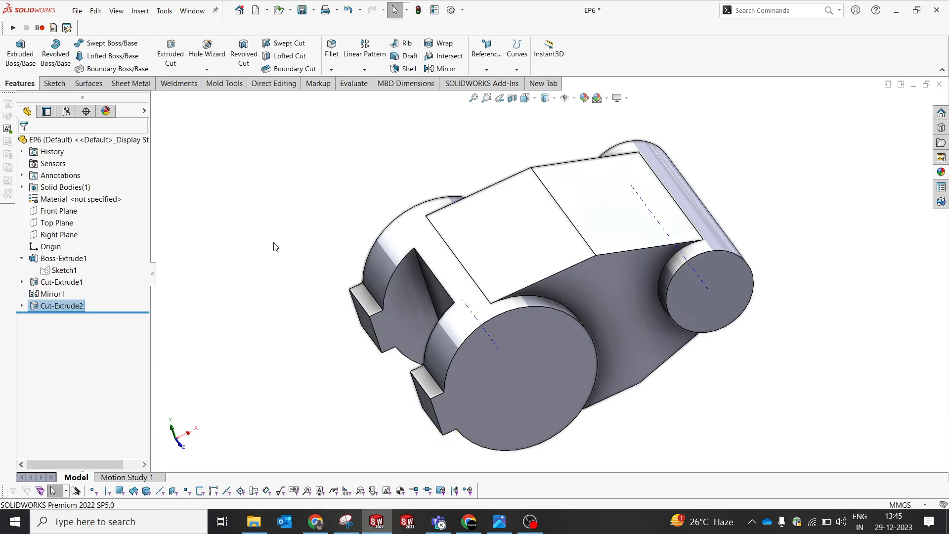
# Step: Compare the cut body with the EP6-2D.jpg drawing, examining the features and dimensions between the arms
pyautogui.moveTo(296, 193)
pyautogui.mouseDown(button='middle')
pyautogui.moveTo(314, 201)
pyautogui.moveTo(292, 194)
pyautogui.mouseUp(button='middle')
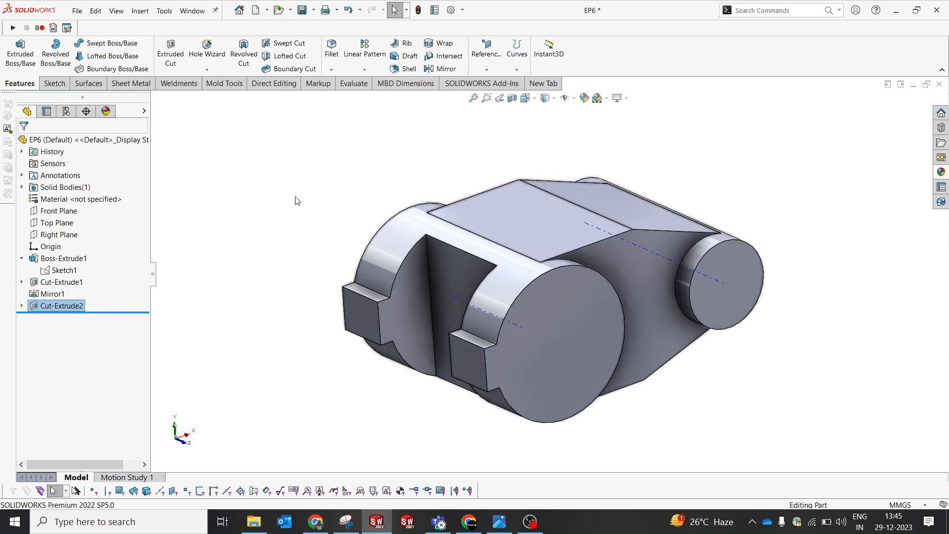
pyautogui.click(499, 521)
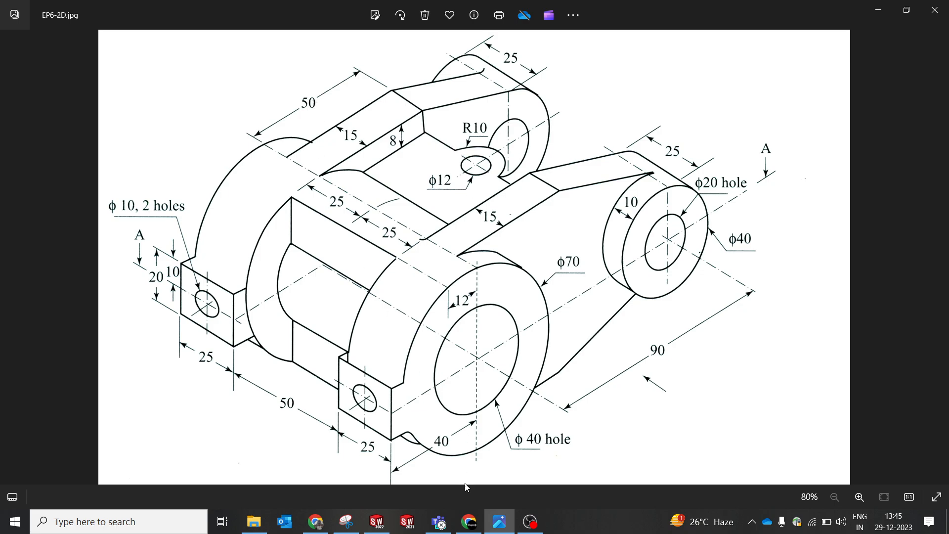
pyautogui.click(499, 522)
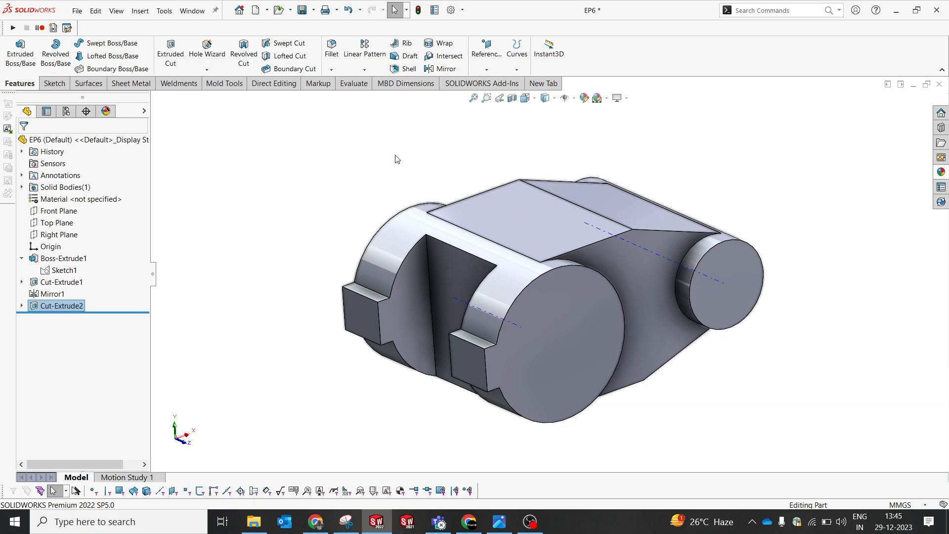
pyautogui.moveTo(402, 165); pyautogui.dragTo(379, 231, button='middle')
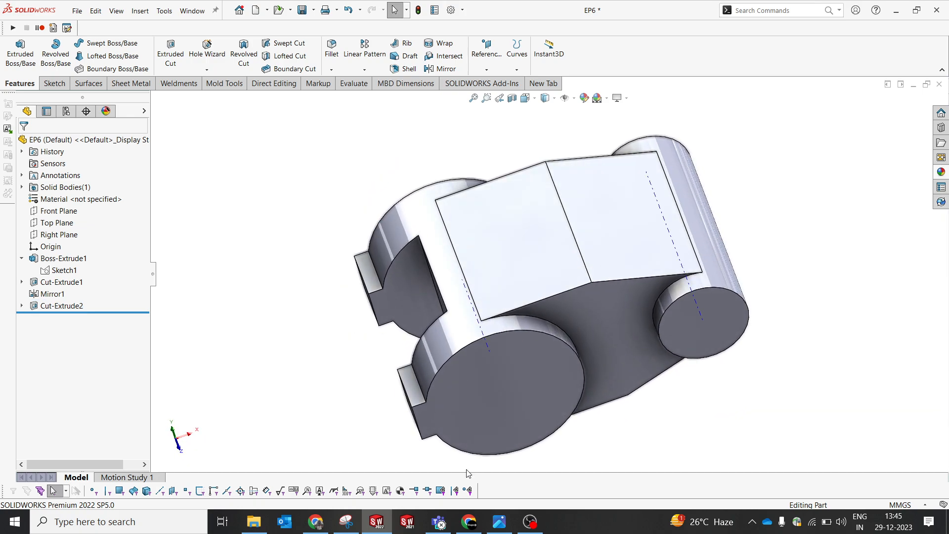
pyautogui.click(502, 522)
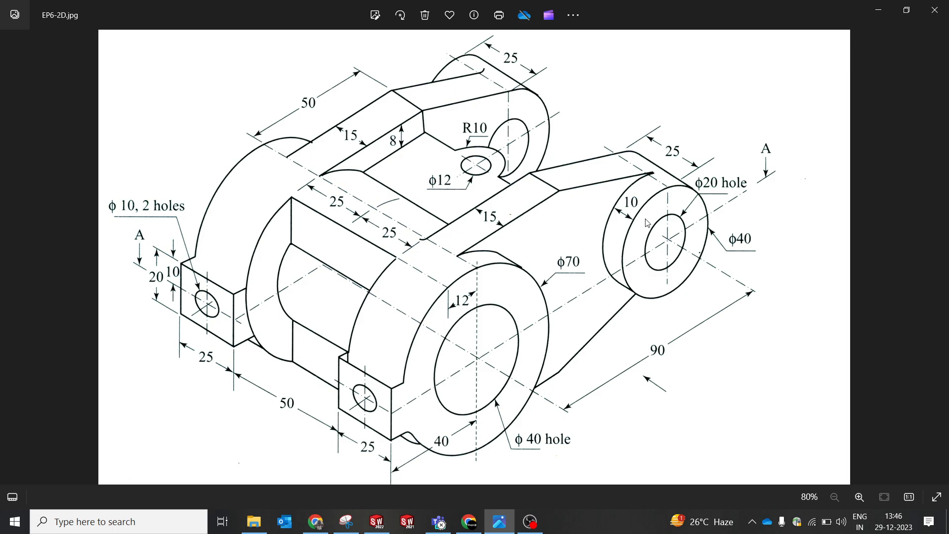
pyautogui.moveTo(499, 528)
pyautogui.click(499, 528)
# Step: Sketch a horizontal centerline about 85 mm long on the web's flat top face, from the ridge edge's midpoint past the small cylinder
pyautogui.click(497, 264)
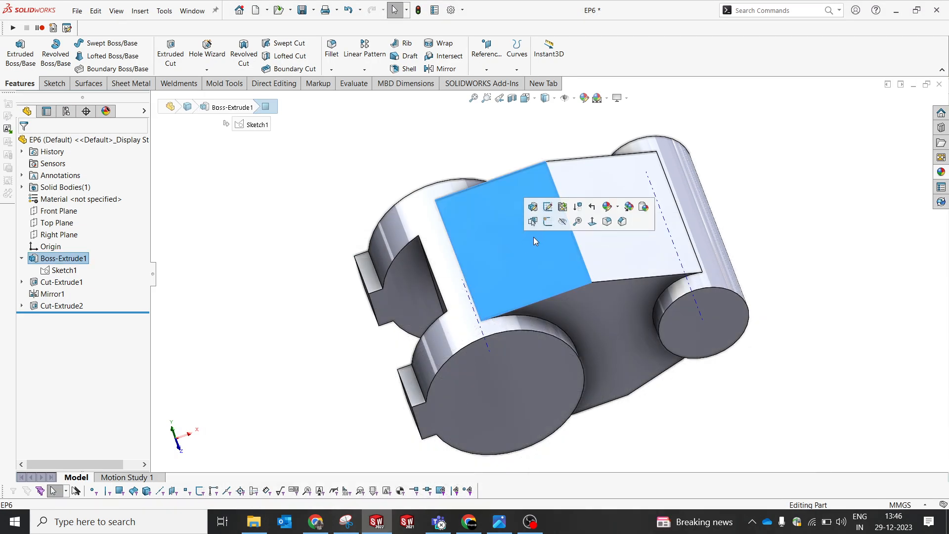
pyautogui.click(592, 223)
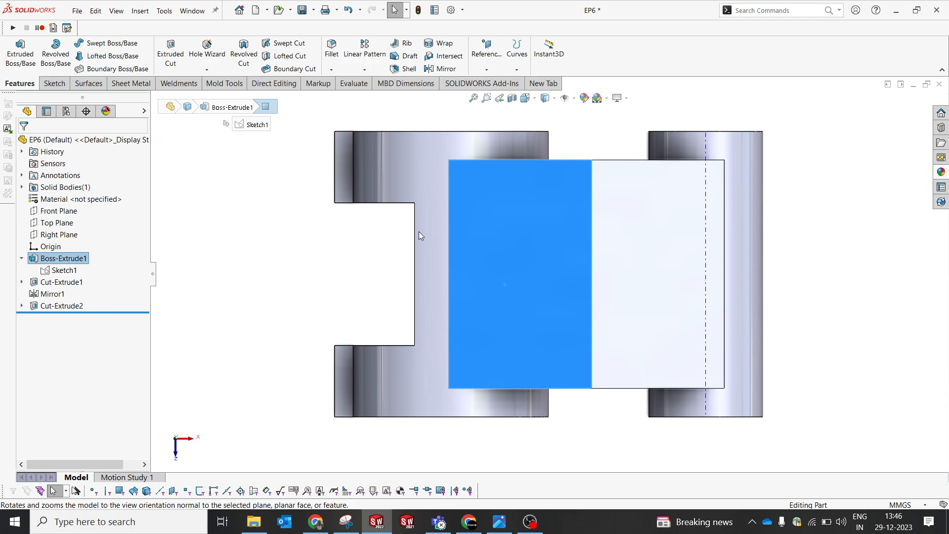
pyautogui.click(347, 267)
pyautogui.click(55, 83)
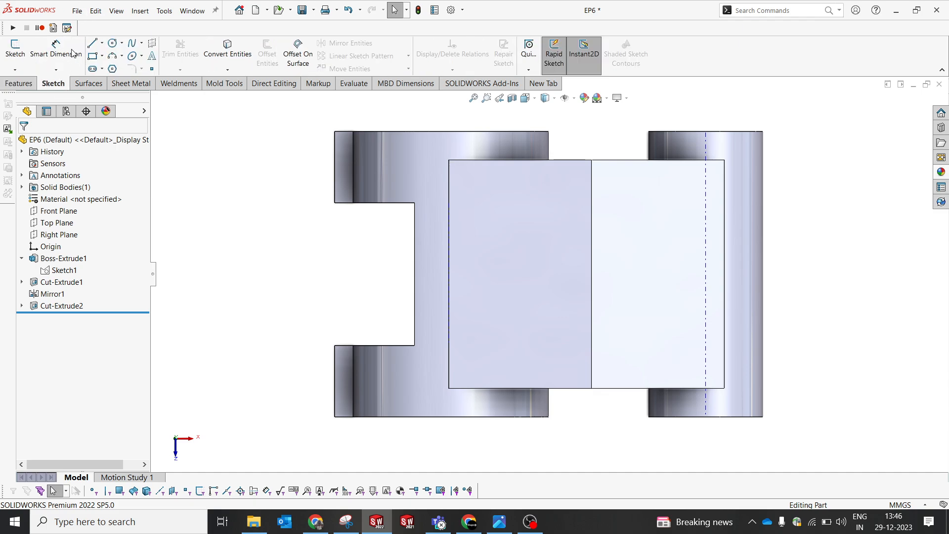
pyautogui.click(102, 44)
pyautogui.click(116, 68)
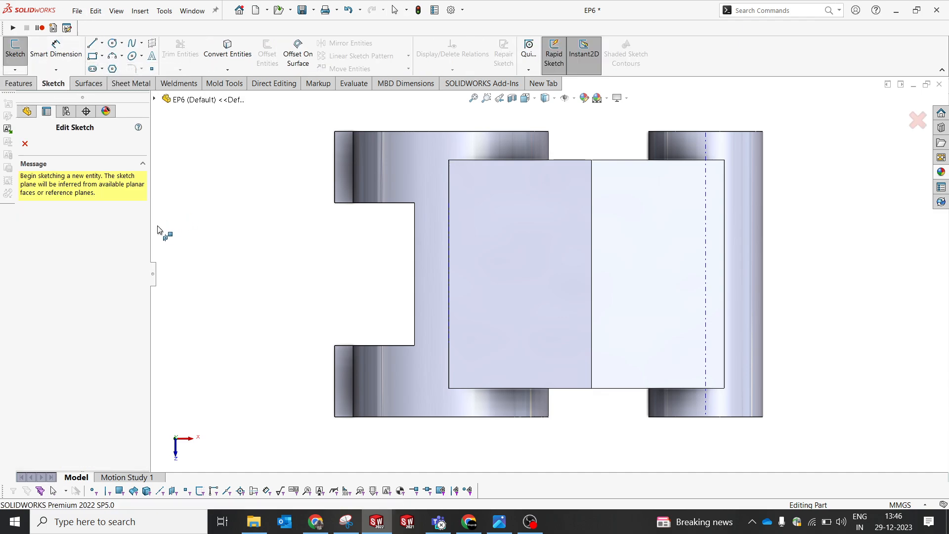
pyautogui.click(596, 277)
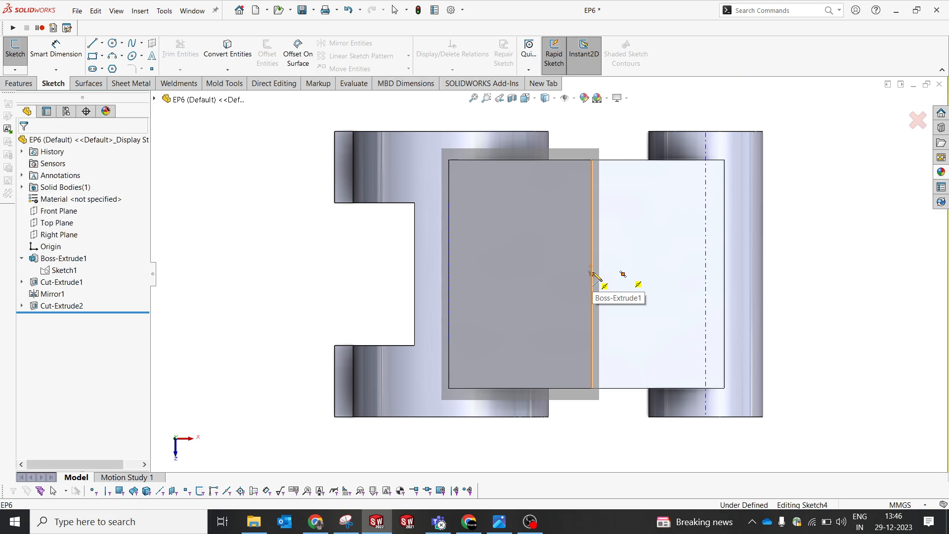
pyautogui.click(592, 273)
pyautogui.click(834, 274)
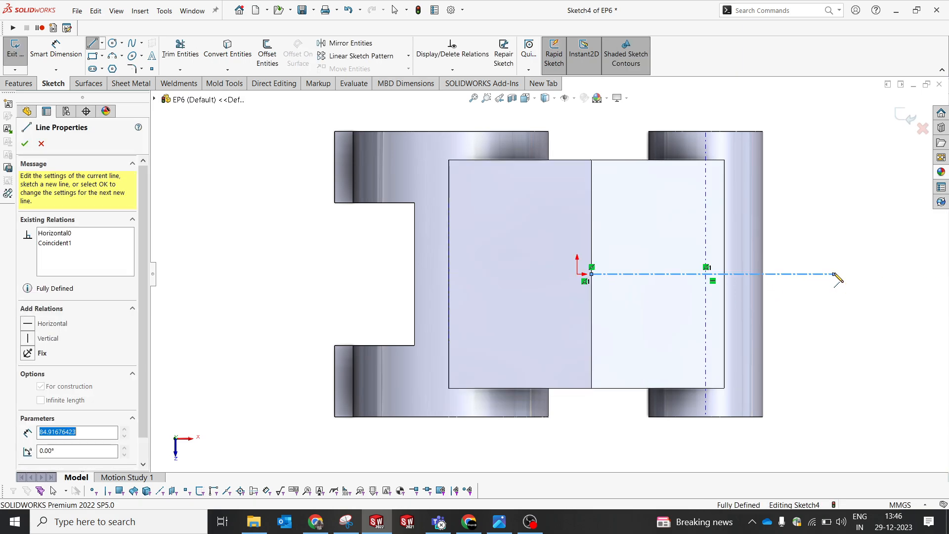
pyautogui.press('Escape')
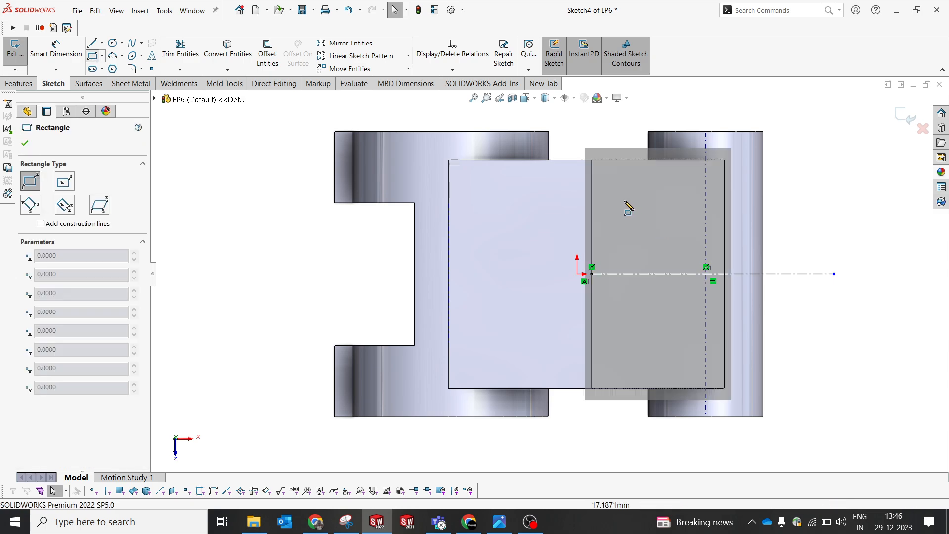
# Step: Close Sketch4 and reopen it for editing with Rapid Sketch turned off, oriented to the Top view
pyautogui.press('Escape')
pyautogui.click(921, 119)
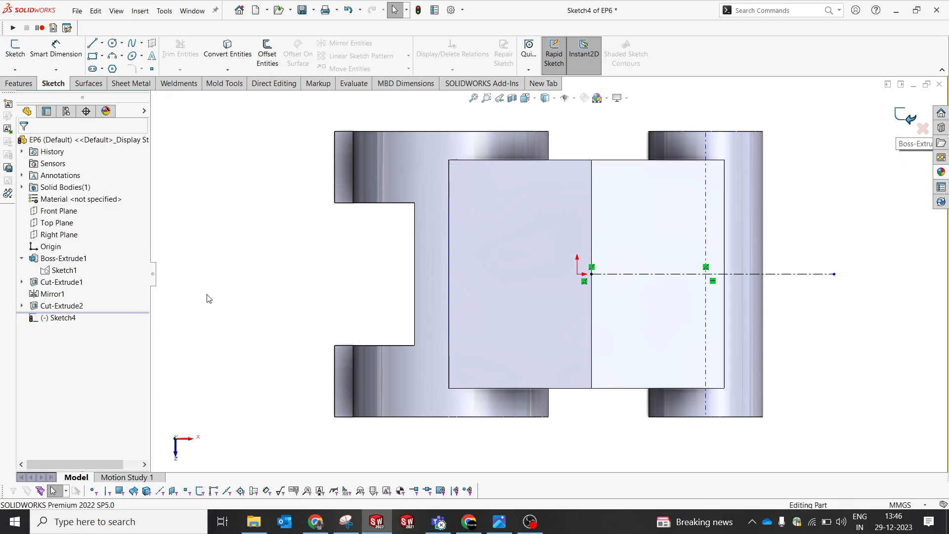
pyautogui.click(53, 318)
pyautogui.click(75, 291)
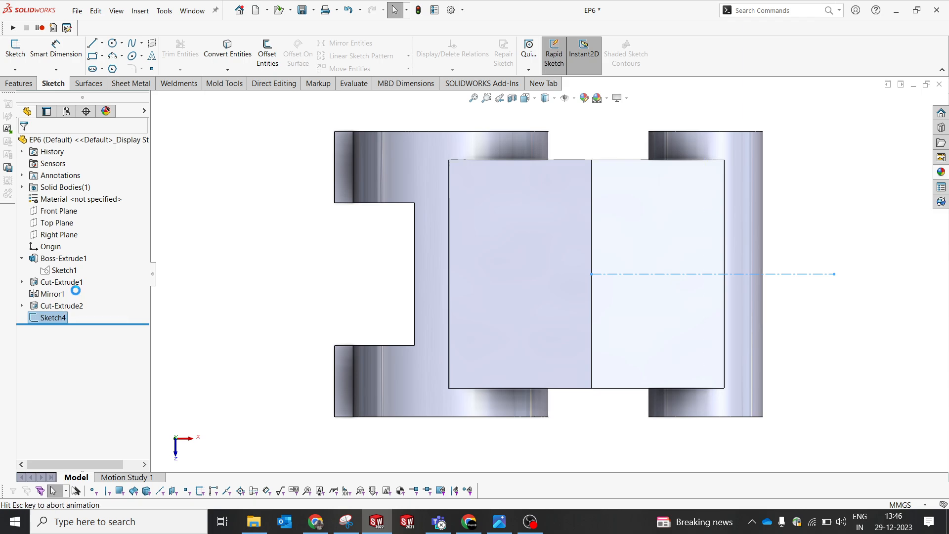
pyautogui.click(480, 269)
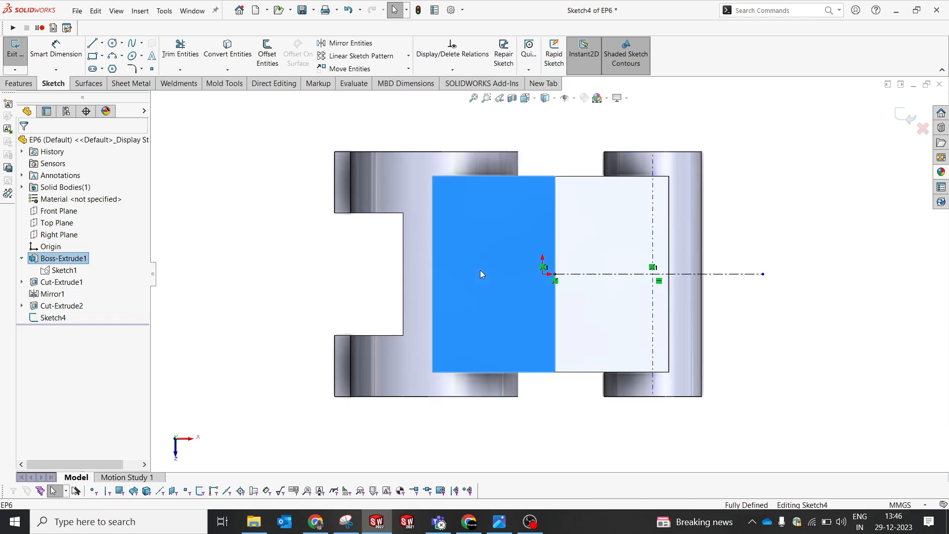
pyautogui.moveTo(479, 270)
pyautogui.mouseDown(button='middle')
pyautogui.moveTo(517, 138)
pyautogui.moveTo(533, 163)
pyautogui.mouseUp(button='middle')
pyautogui.press('space')
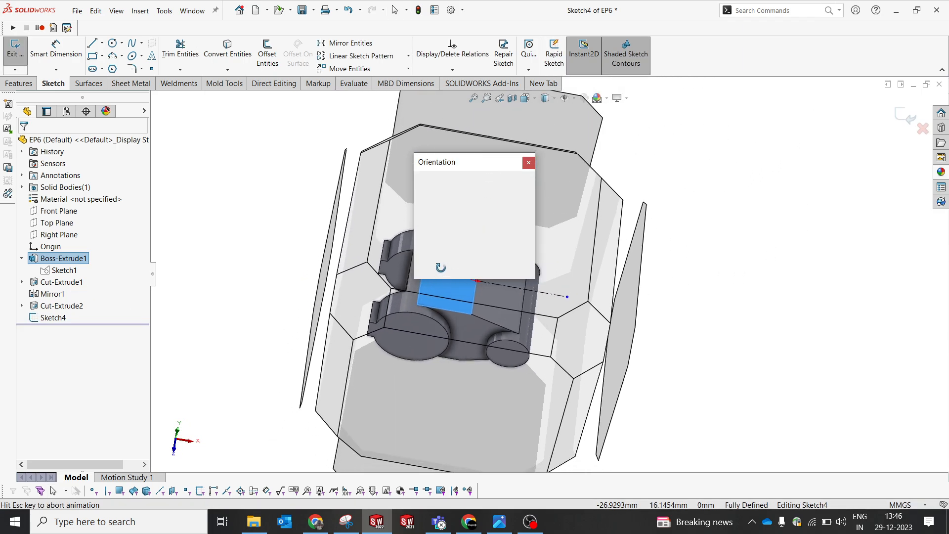
pyautogui.click(396, 273)
pyautogui.click(243, 227)
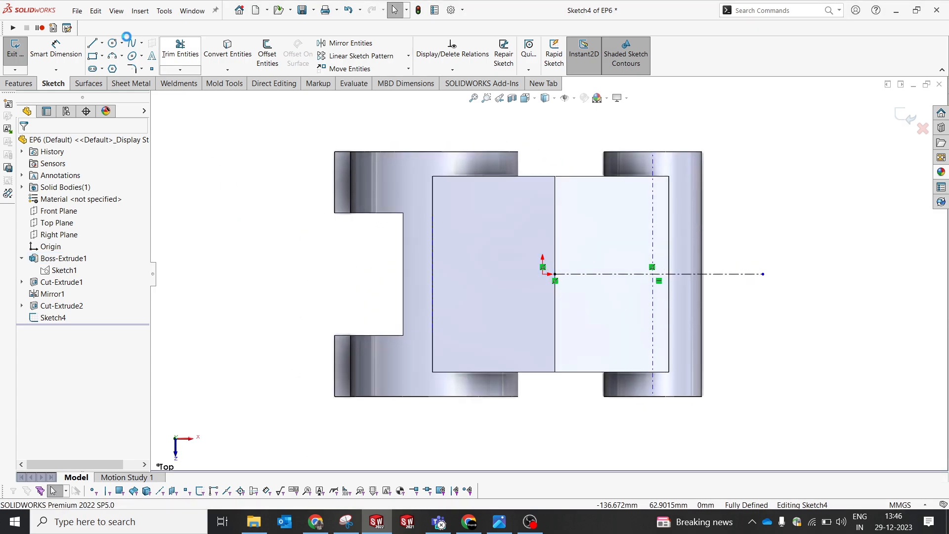
# Step: Sketch a corner rectangle about 81 mm by 47 mm from the ridge edge, around the centerline and past the small cylinder
pyautogui.click(95, 56)
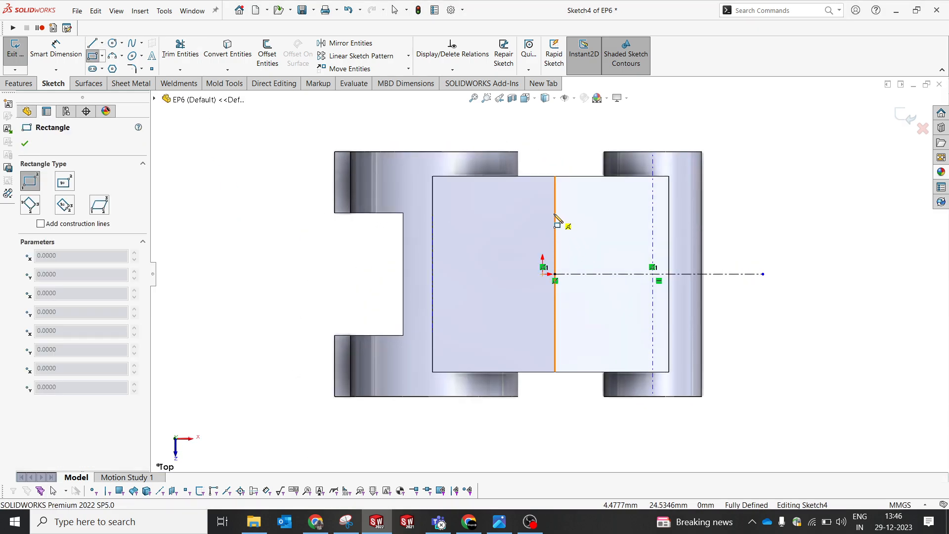
pyautogui.click(554, 213)
pyautogui.click(754, 328)
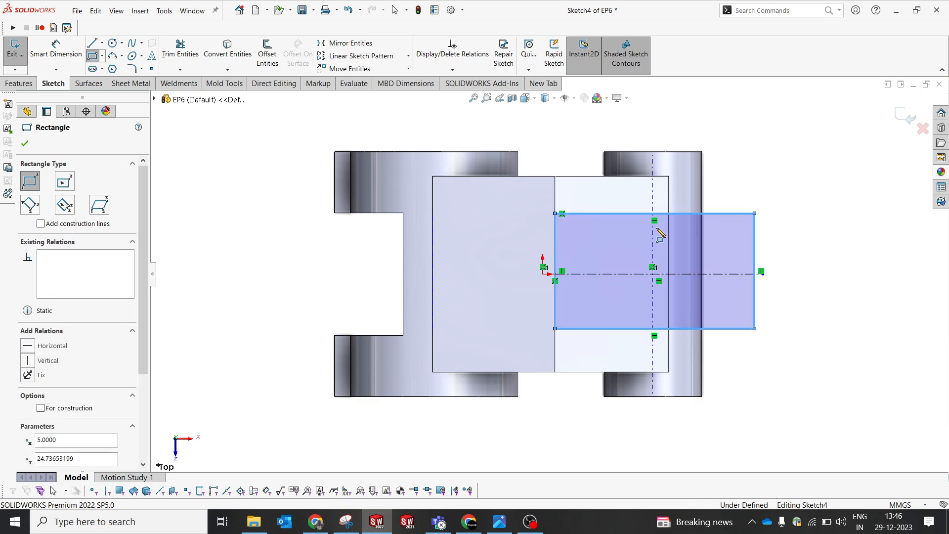
pyautogui.press('Escape')
# Step: Dimension the rectangle's two horizontal sides 15 mm from the adjacent side edges of the web
pyautogui.click(576, 177)
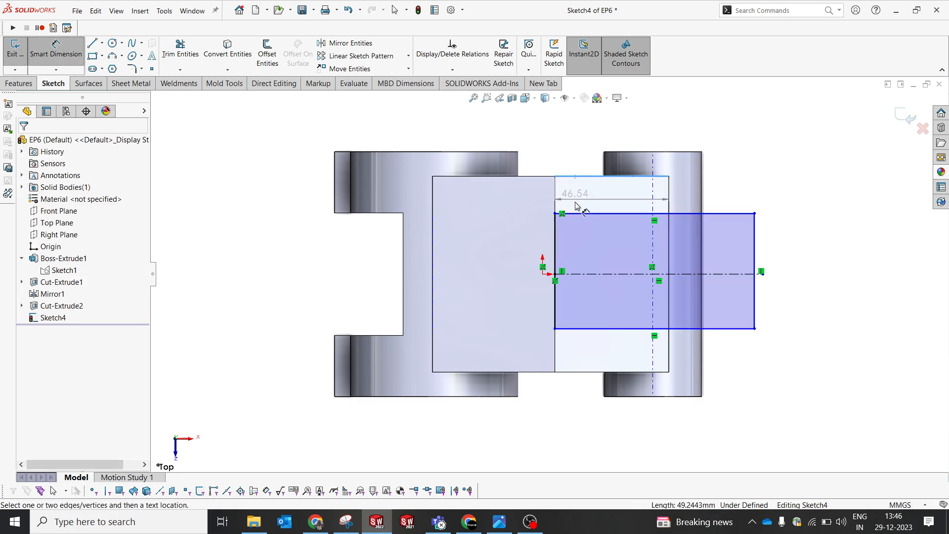
pyautogui.click(582, 213)
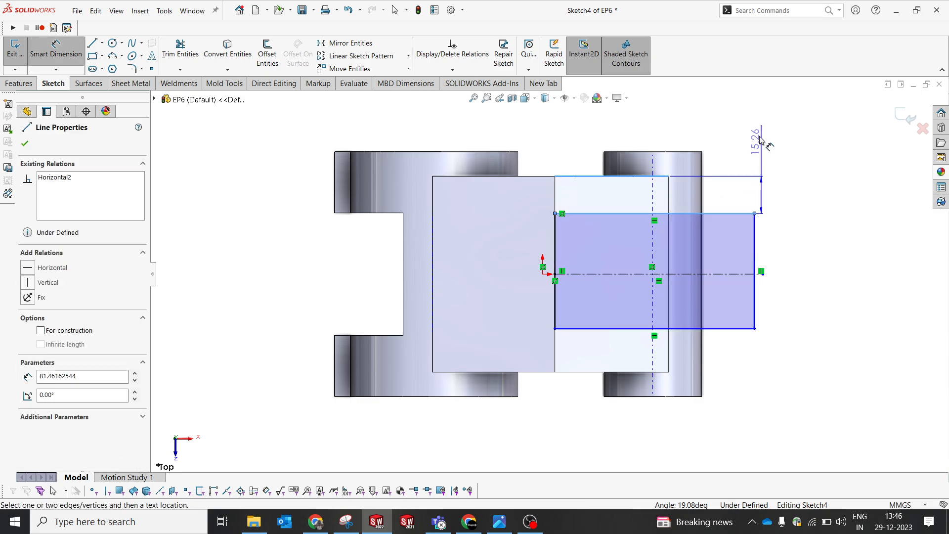
pyautogui.click(761, 133)
pyautogui.write('15')
pyautogui.press('Return')
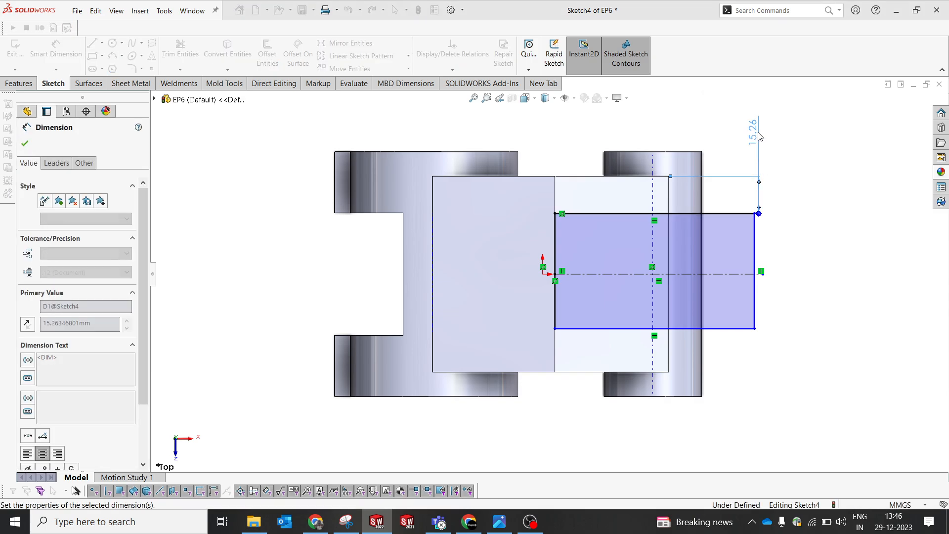
pyautogui.click(617, 329)
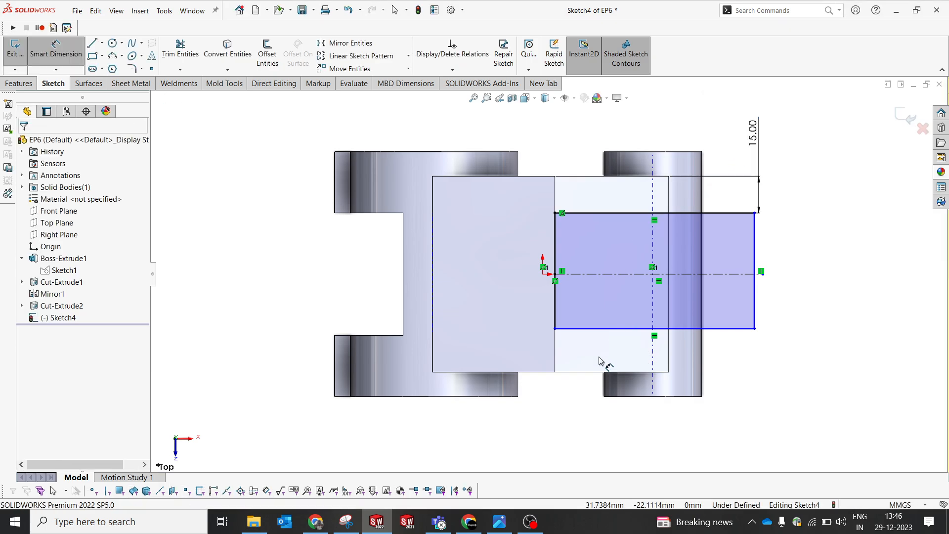
pyautogui.click(606, 372)
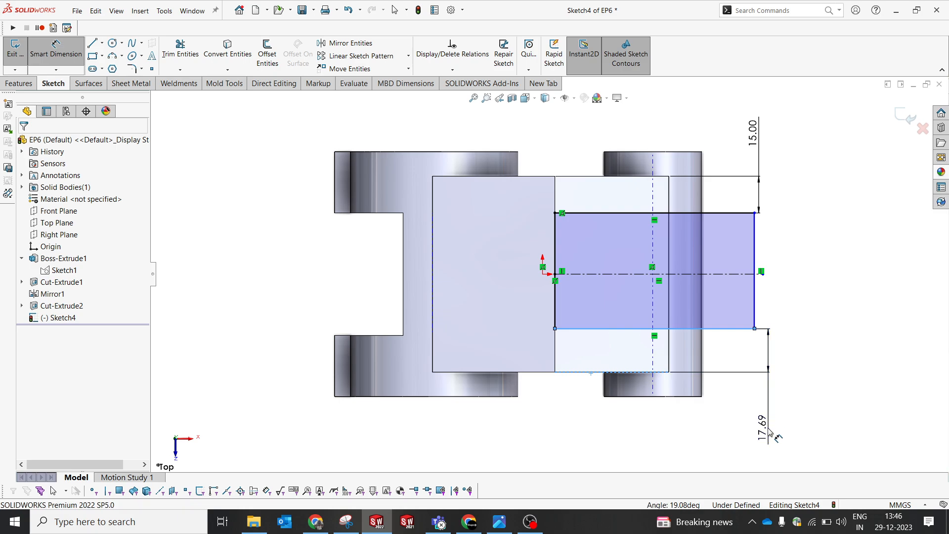
pyautogui.click(768, 430)
pyautogui.write('15')
pyautogui.press('Return')
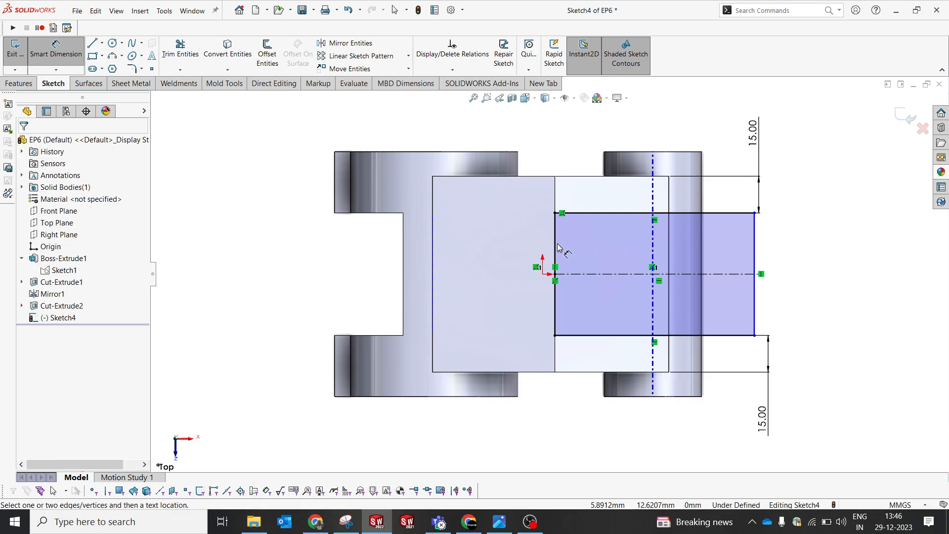
# Step: Check the EP6-2D.jpg drawing and sketch a circle about 13 mm in diameter centred on the centerline's endpoint at the ridge edge
pyautogui.click(500, 523)
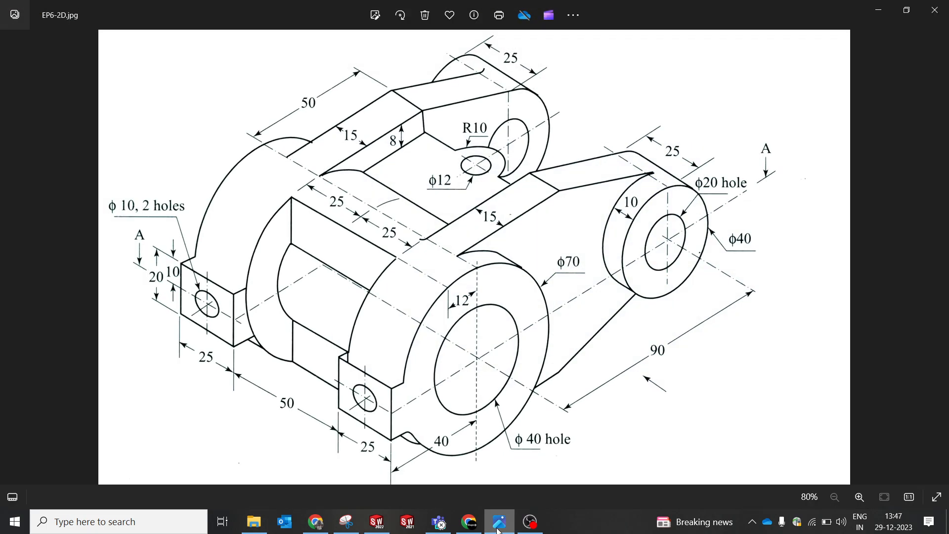
pyautogui.click(499, 527)
pyautogui.scroll(-5, 550, 275)
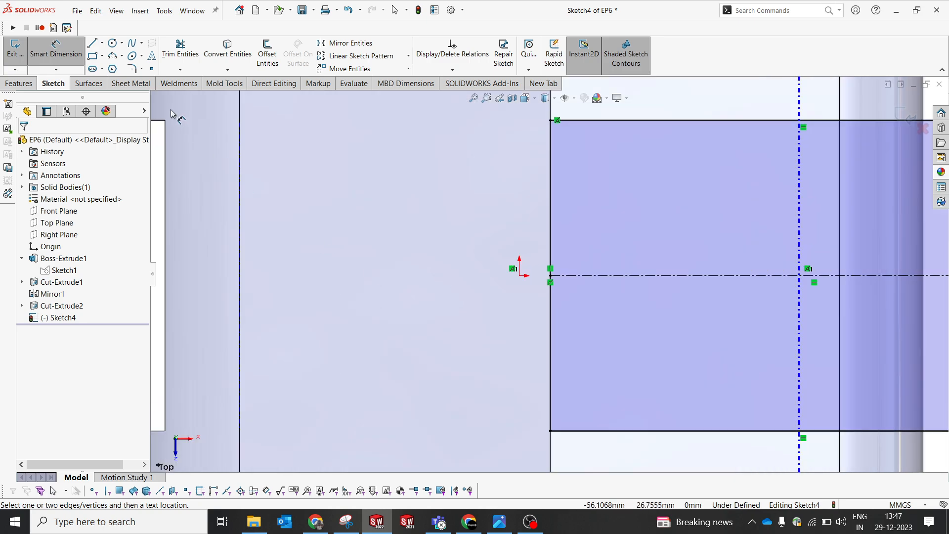
pyautogui.click(112, 43)
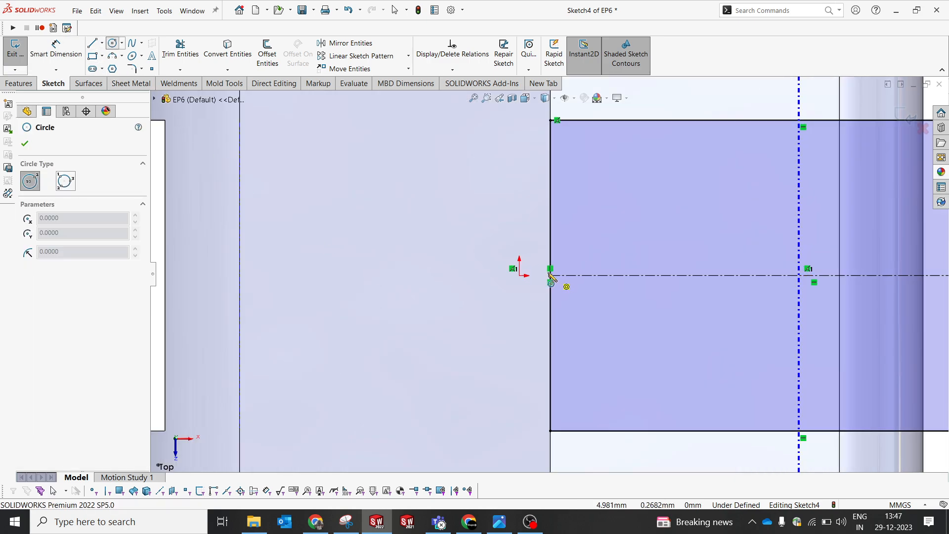
pyautogui.click(550, 274)
pyautogui.click(572, 312)
pyautogui.rightClick(401, 180)
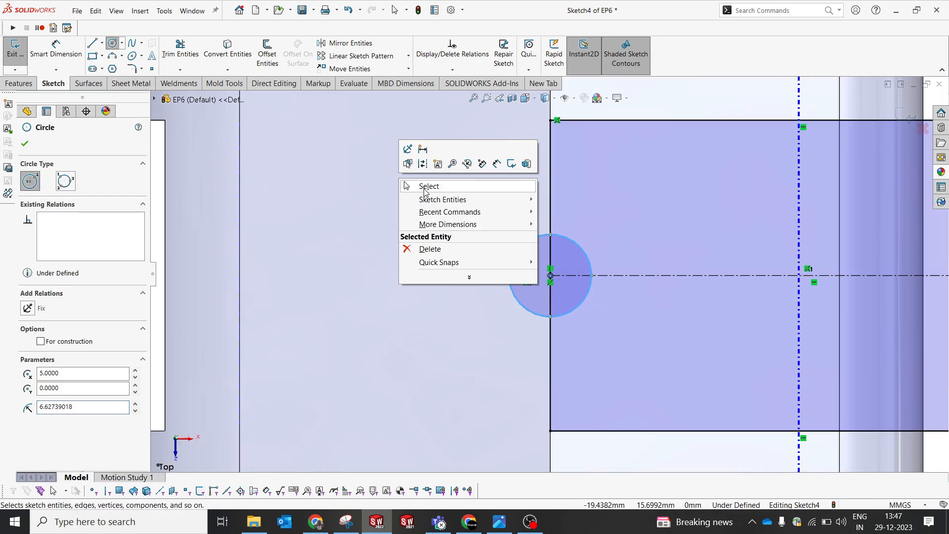
pyautogui.click(421, 186)
pyautogui.click(75, 70)
pyautogui.click(265, 138)
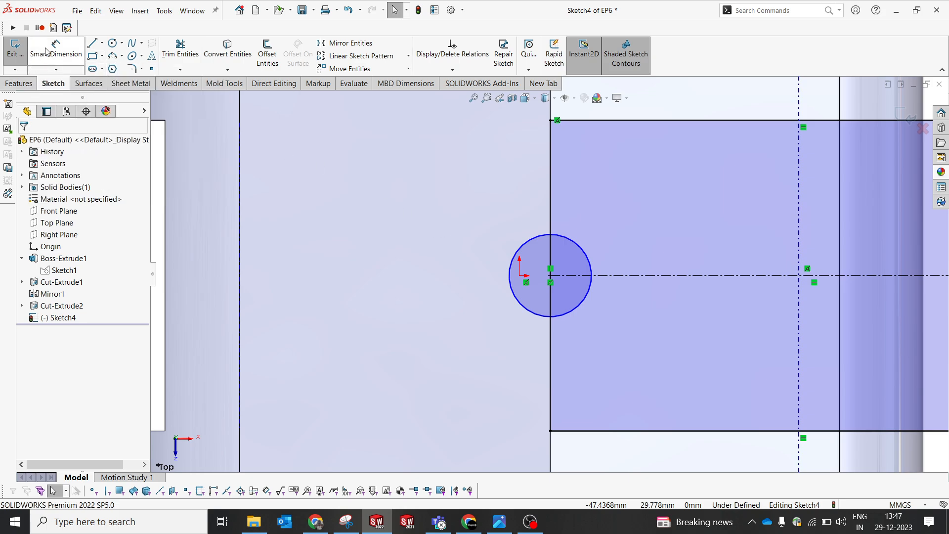
# Step: Set the circle's diameter to 20 mm
pyautogui.click(58, 50)
pyautogui.click(582, 309)
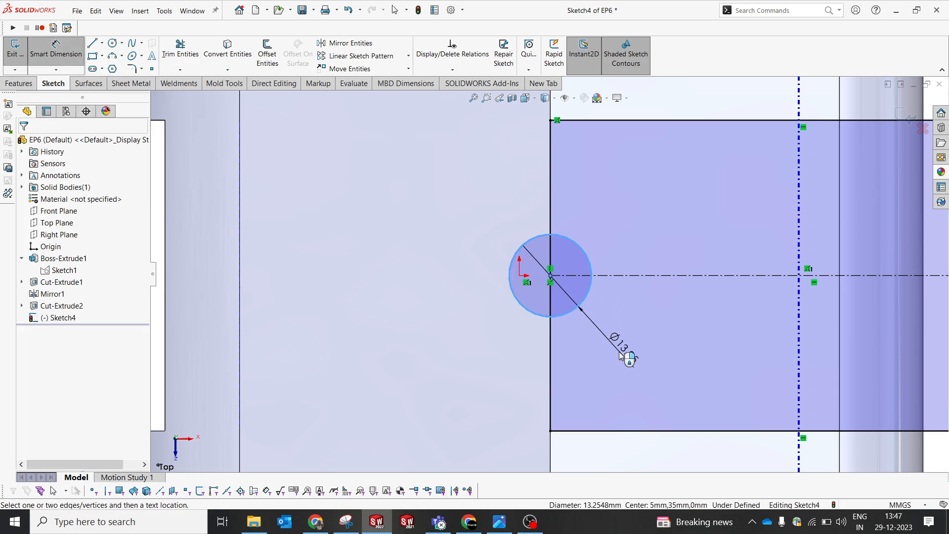
pyautogui.click(621, 354)
pyautogui.write('20')
pyautogui.press('Return')
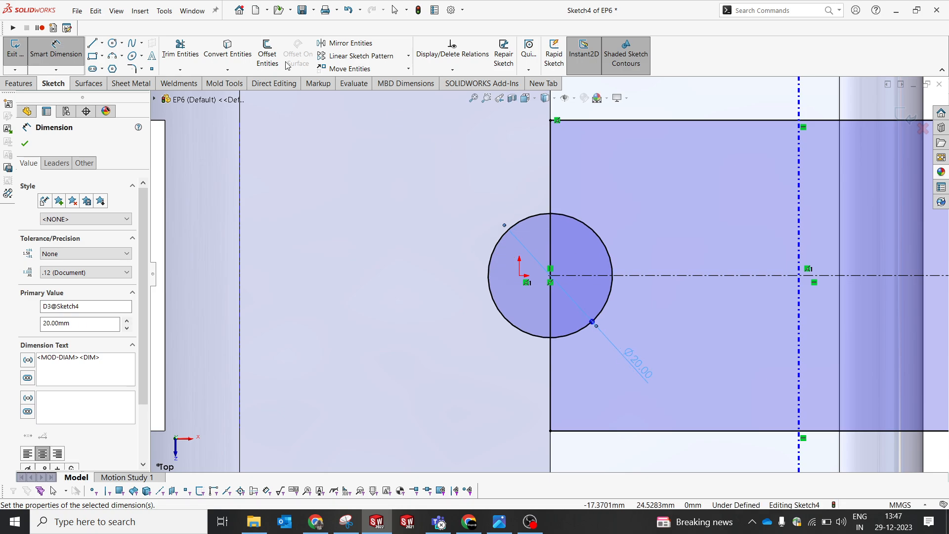
pyautogui.press('Escape')
# Step: Trim the half of the circle outside the rectangle and the rectangle's side inside the circle, leaving a semicircular notch
pyautogui.click(180, 49)
pyautogui.moveTo(500, 206); pyautogui.dragTo(566, 245)
pyautogui.moveTo(559, 309); pyautogui.dragTo(561, 312)
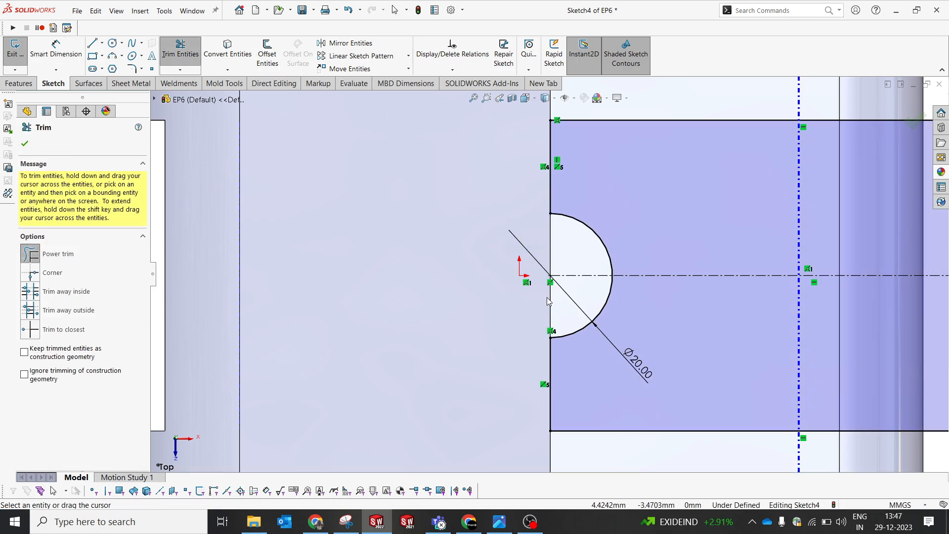
pyautogui.press('Escape')
# Step: Try a 90 mm dimension from the origin to the rectangle's far vertical side, and delete it
pyautogui.press('f')
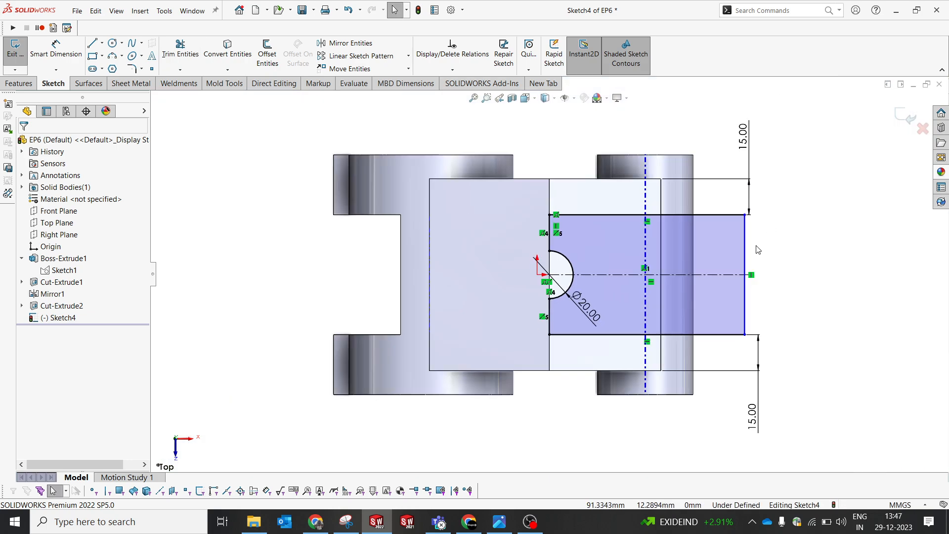
pyautogui.moveTo(755, 179); pyautogui.dragTo(714, 116, button='right')
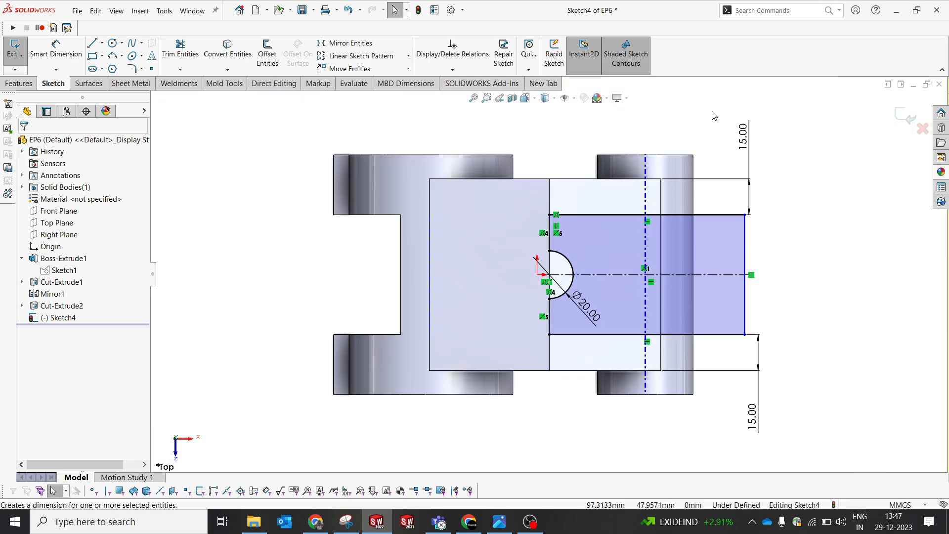
pyautogui.click(538, 276)
pyautogui.click(744, 252)
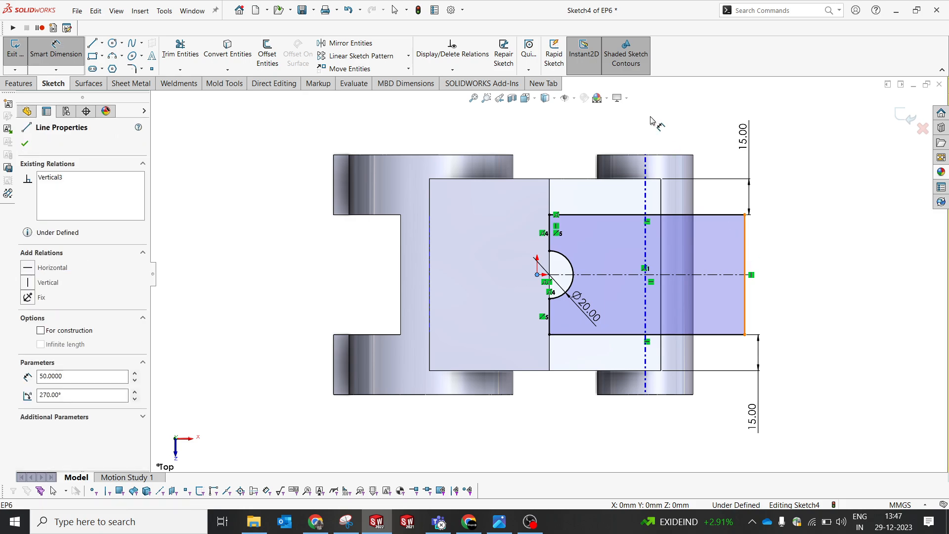
pyautogui.click(638, 128)
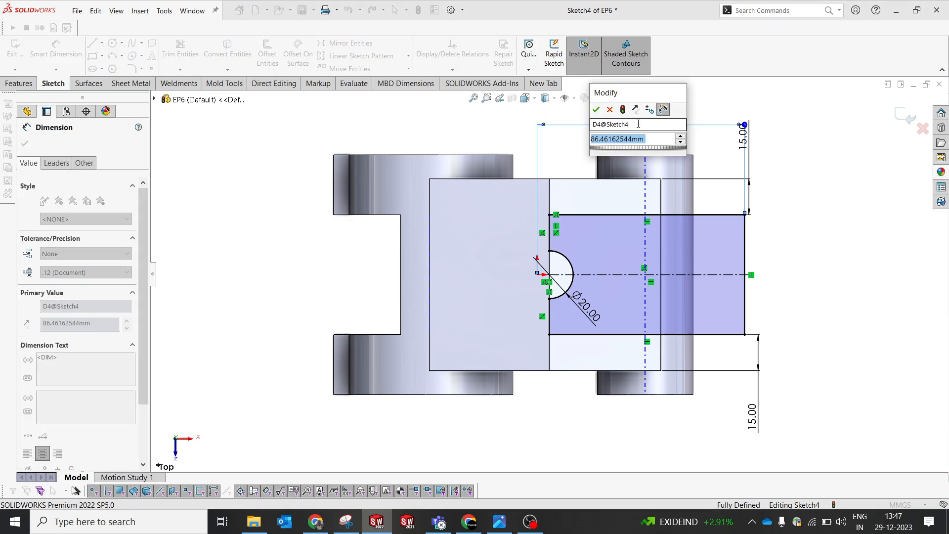
pyautogui.write('90')
pyautogui.press('Return')
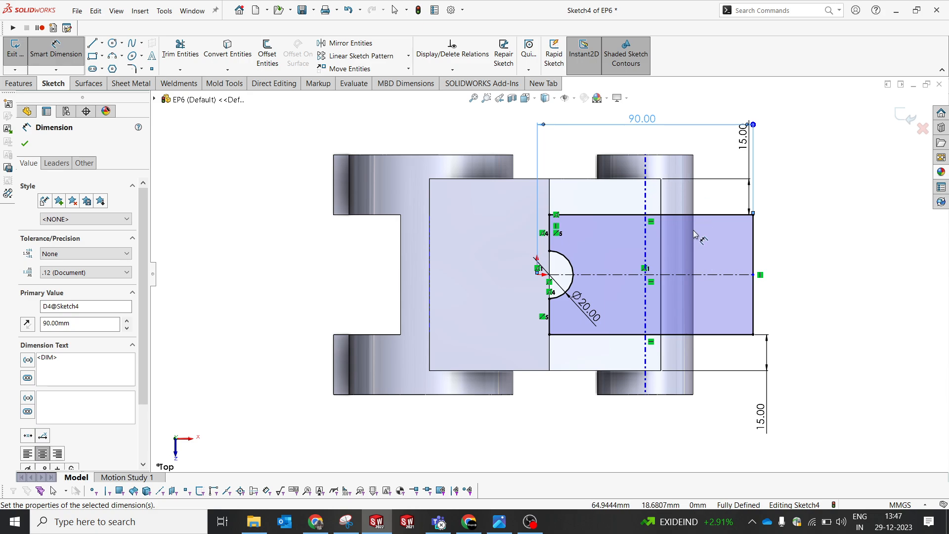
pyautogui.press('Escape')
pyautogui.click(641, 121)
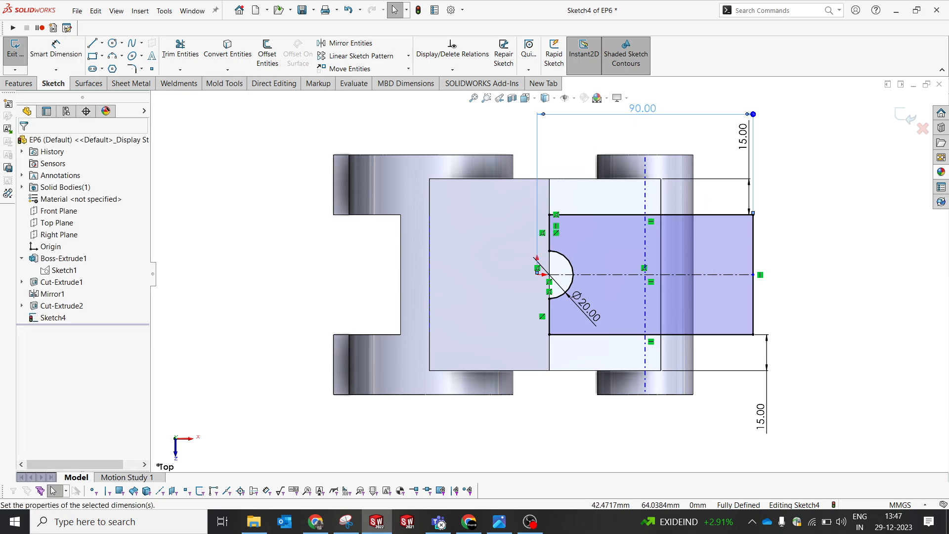
pyautogui.press('Delete')
# Step: Try to convert the small cylinder's curved face into the sketch with Convert Entities
pyautogui.click(690, 190)
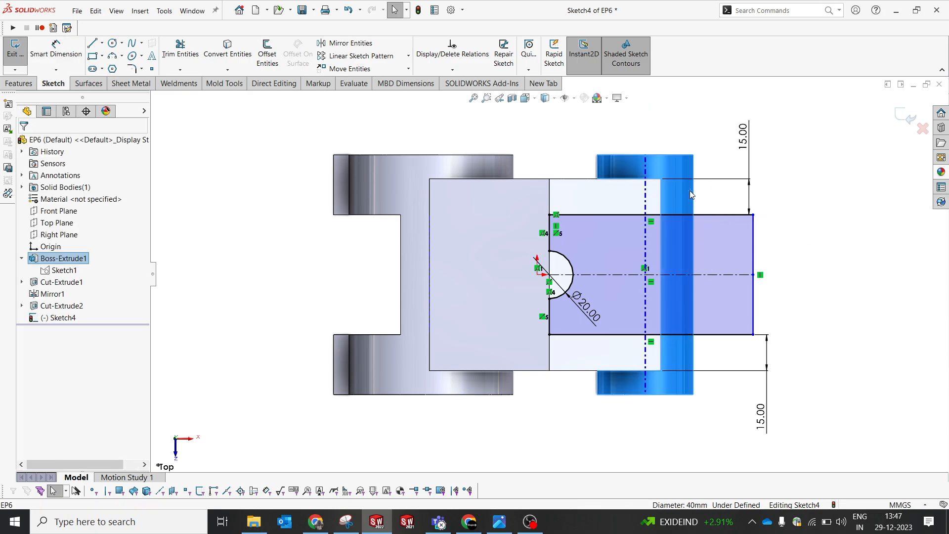
pyautogui.click(227, 70)
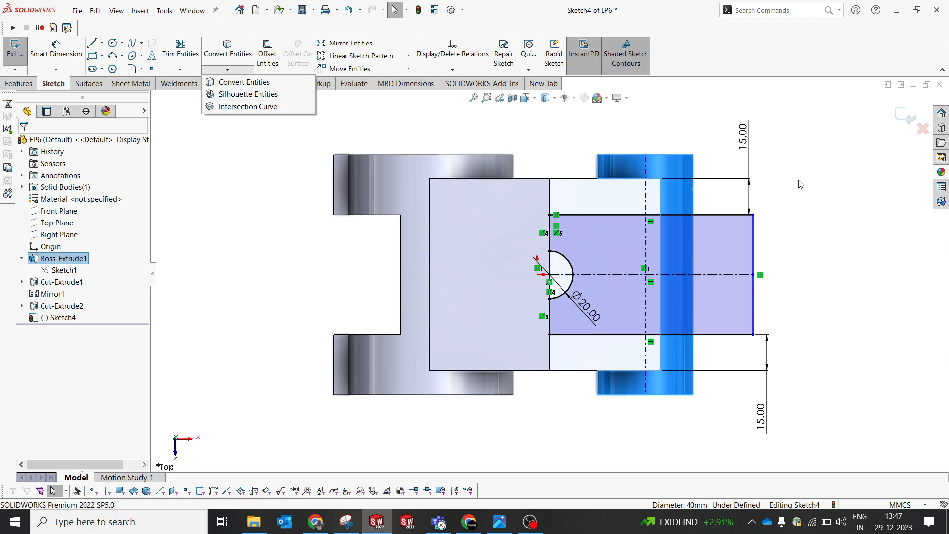
pyautogui.click(226, 82)
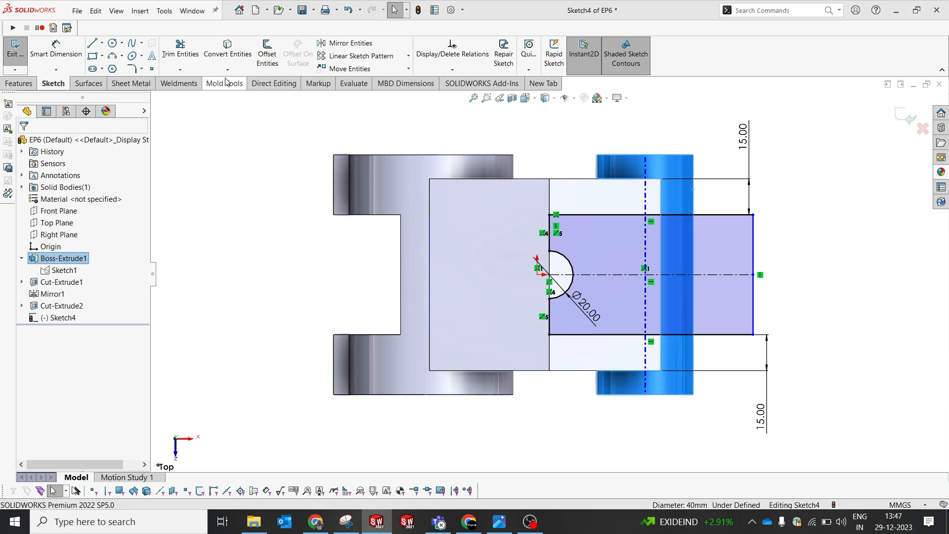
pyautogui.press('Return')
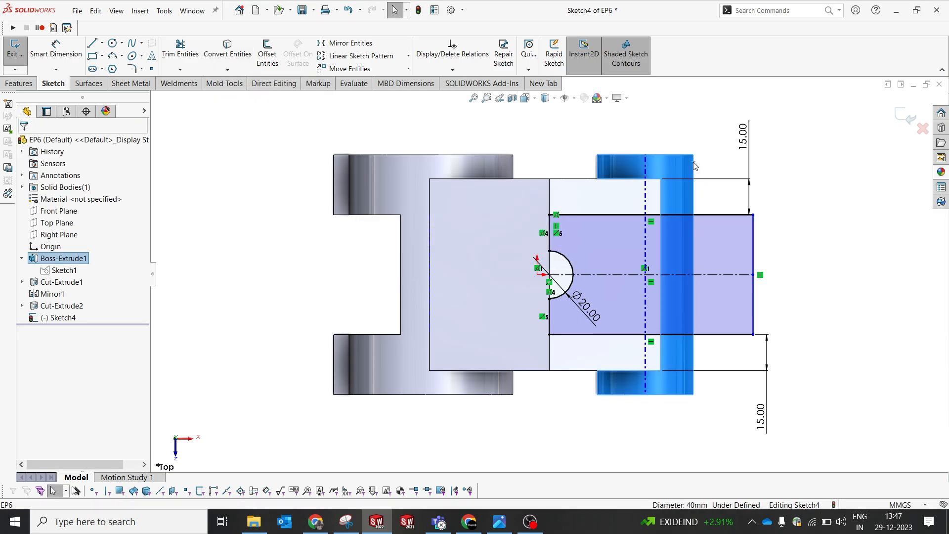
pyautogui.press('Escape')
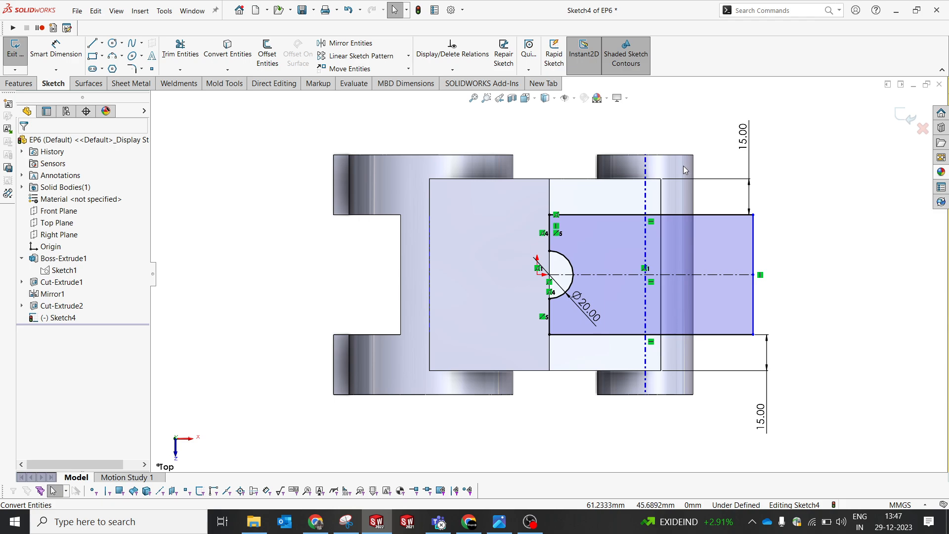
# Step: Convert the small cylinder's 100 mm lengthwise edge into a sketch line with Convert Entities and return to the sketch's normal view
pyautogui.moveTo(683, 170)
pyautogui.mouseDown(button='middle')
pyautogui.moveTo(651, 273)
pyautogui.moveTo(681, 317)
pyautogui.mouseUp(button='middle')
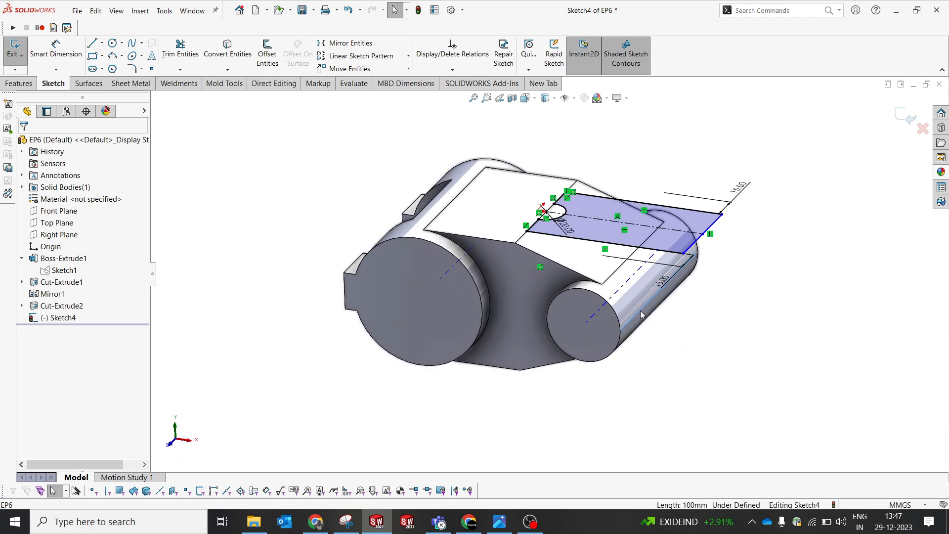
pyautogui.click(227, 49)
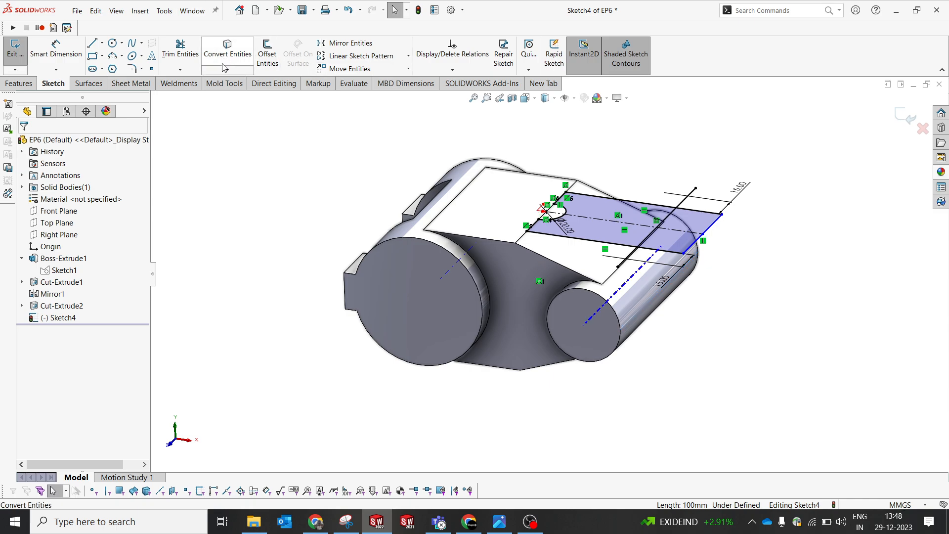
pyautogui.hotkey('ctrl', '8')
pyautogui.press('space')
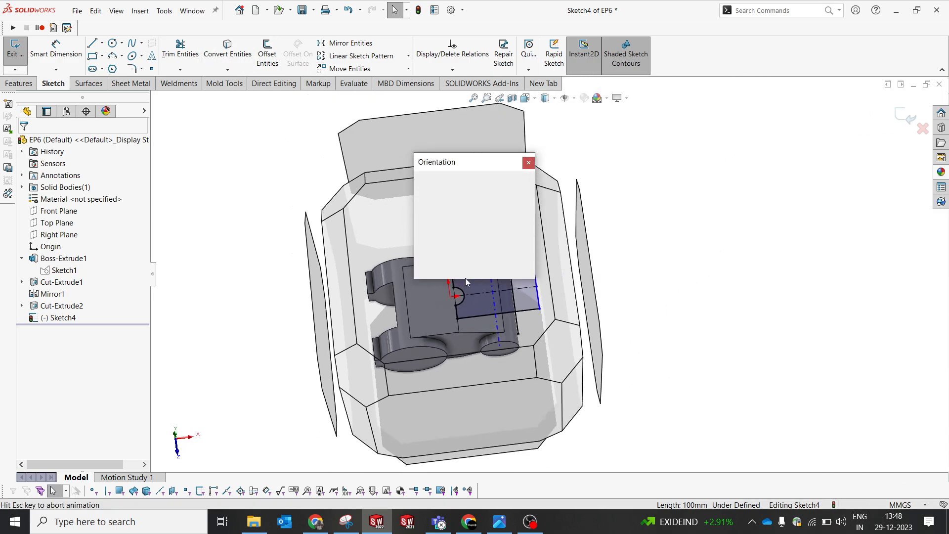
# Step: Change the converted 100 mm line along the small cylinder into construction geometry
pyautogui.click(382, 267)
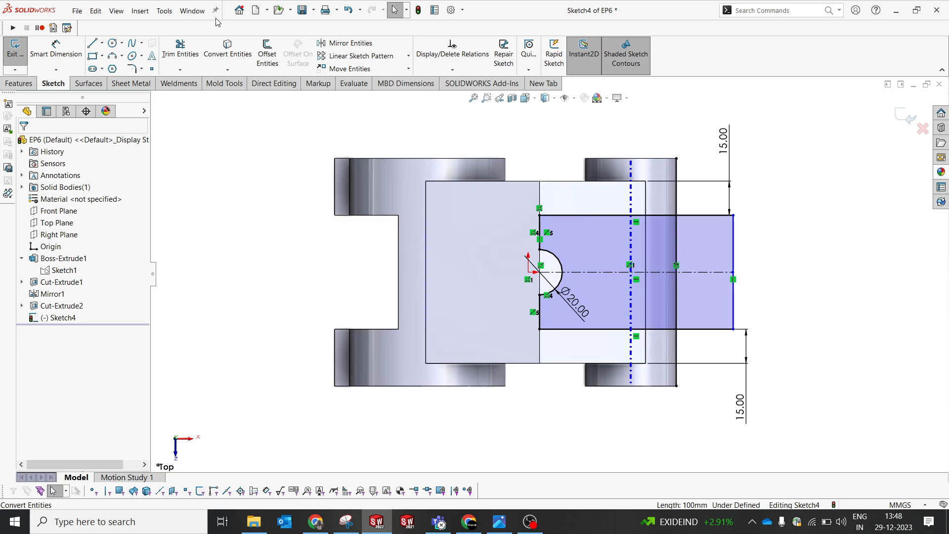
pyautogui.click(193, 60)
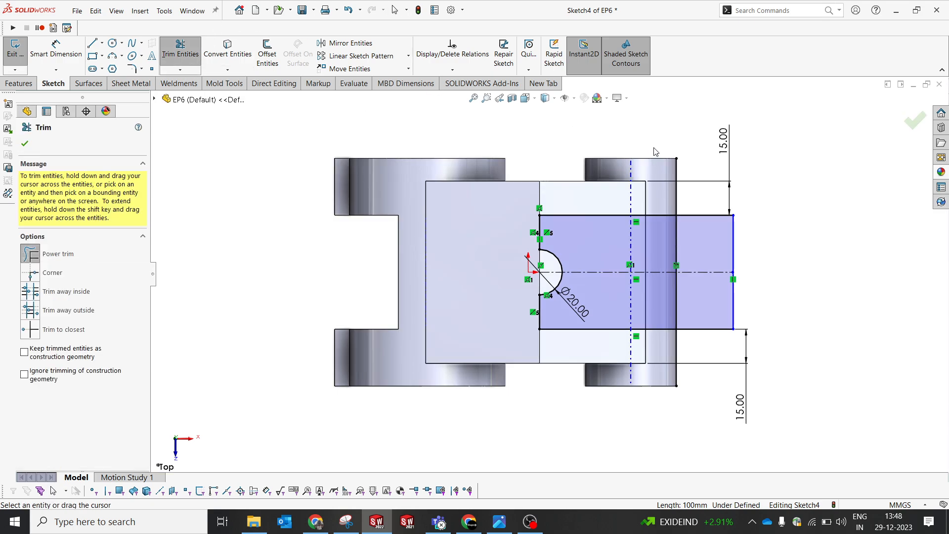
pyautogui.press('Escape')
pyautogui.click(676, 173)
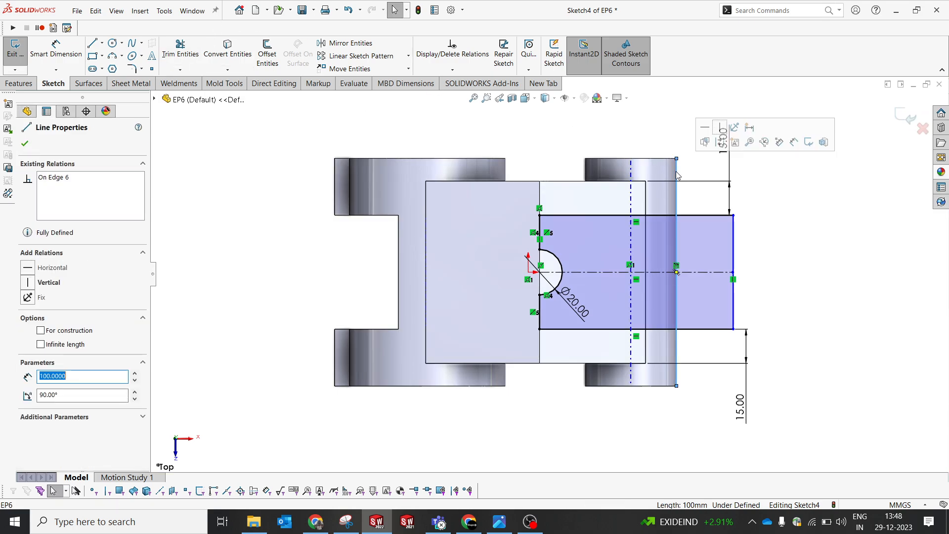
pyautogui.click(724, 144)
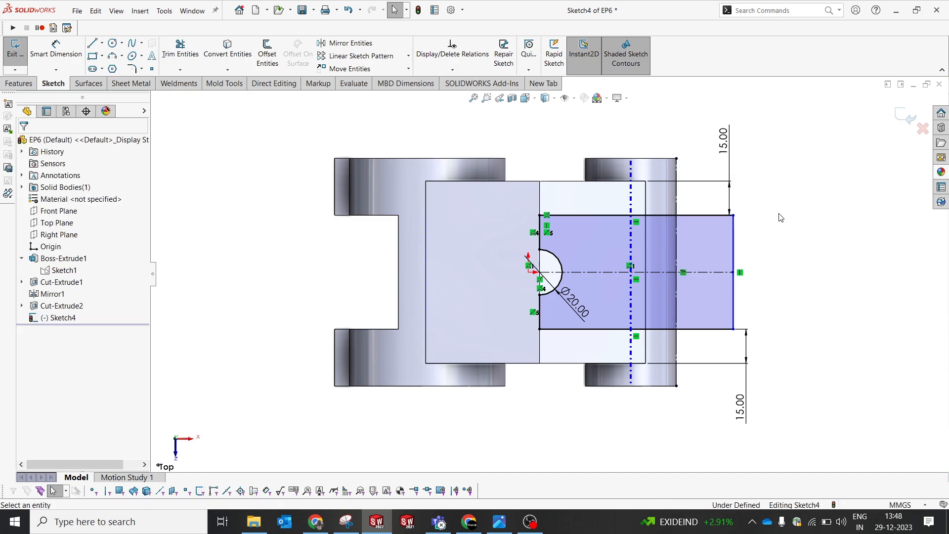
# Step: Make the rectangle's far vertical side collinear with the construction line along the small cylinder
pyautogui.click(733, 234)
pyautogui.keyDown('ctrl'); pyautogui.click(677, 199); pyautogui.keyUp('ctrl')
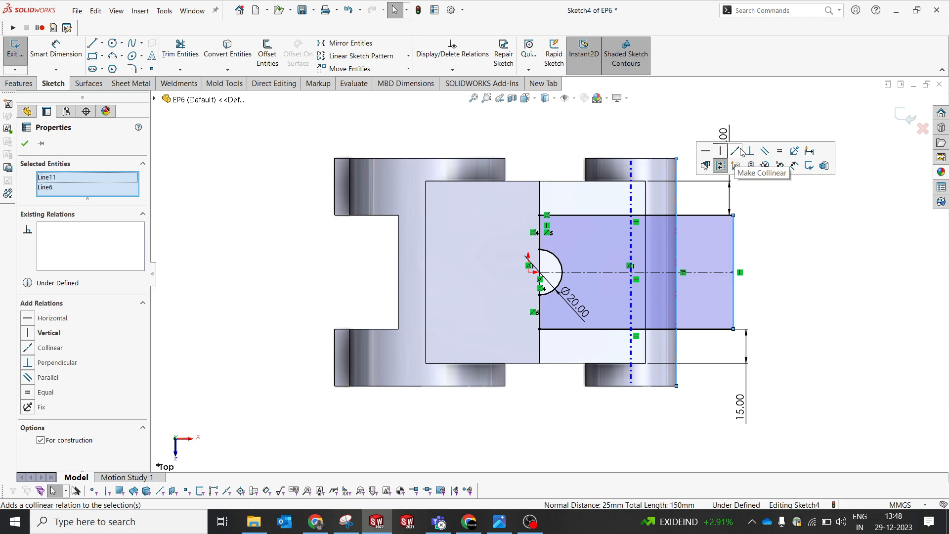
pyautogui.click(740, 151)
# Step: Extrude-cut the notched rectangle profile with the end condition Through All - Both
pyautogui.moveTo(544, 296); pyautogui.dragTo(494, 237, button='middle')
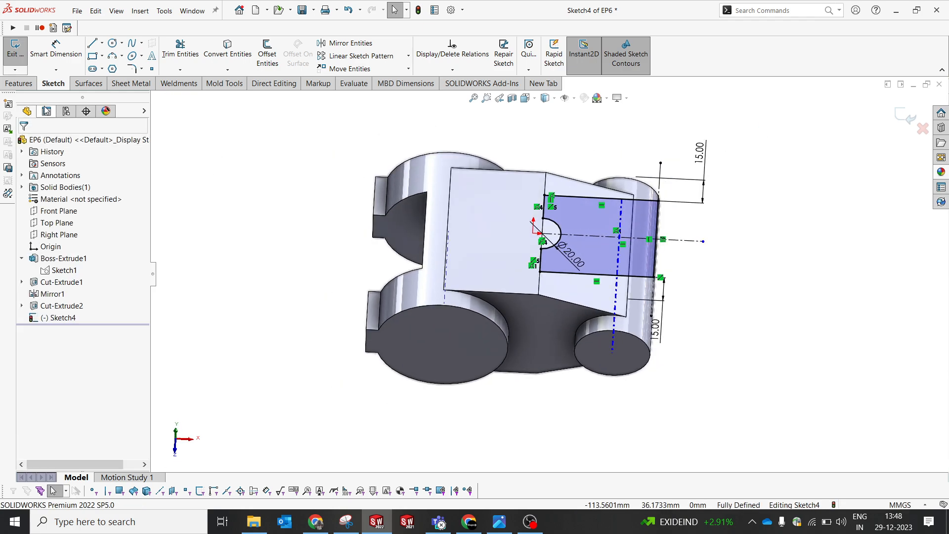
pyautogui.click(18, 84)
pyautogui.click(169, 52)
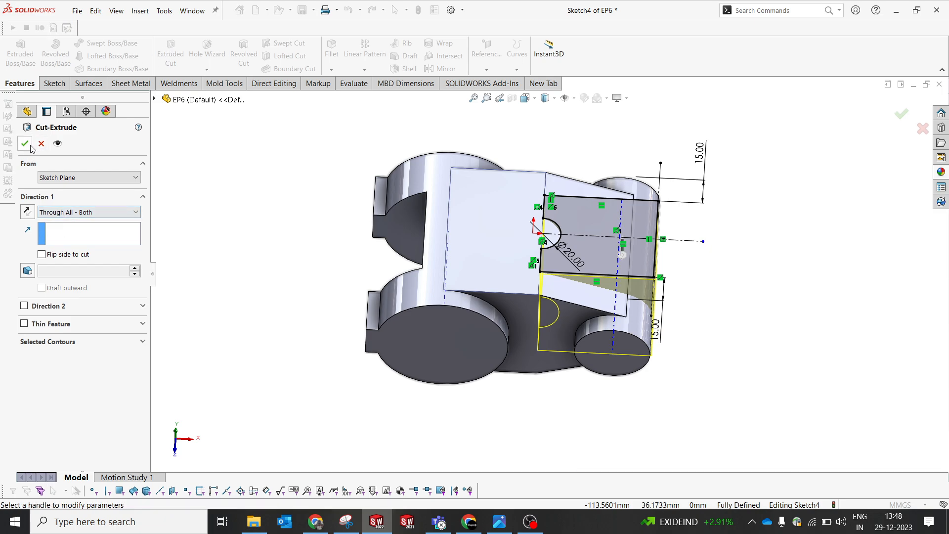
pyautogui.click(29, 145)
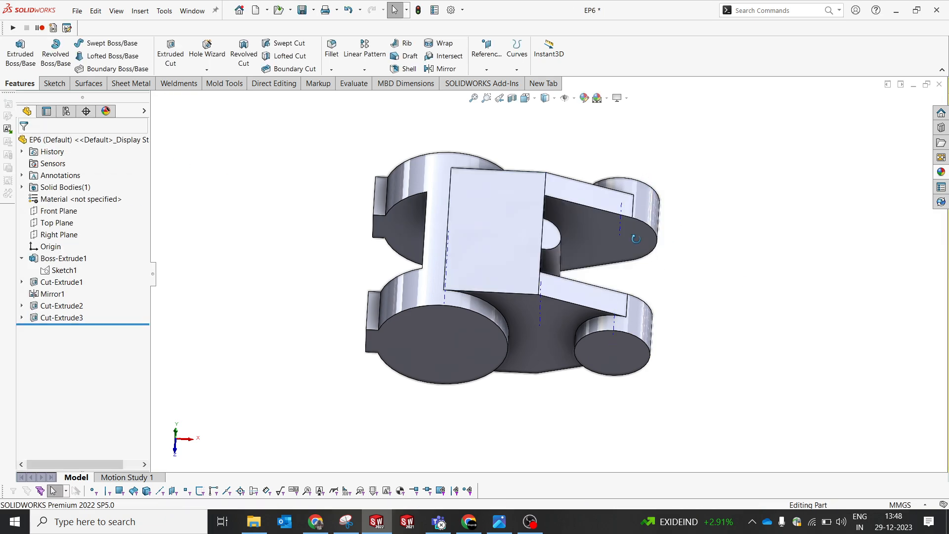
# Step: Inspect the new opening with its semicircular boss and start a sketch on the Front Plane
pyautogui.moveTo(636, 239); pyautogui.dragTo(555, 232, button='middle')
pyautogui.scroll(-3, 555, 233)
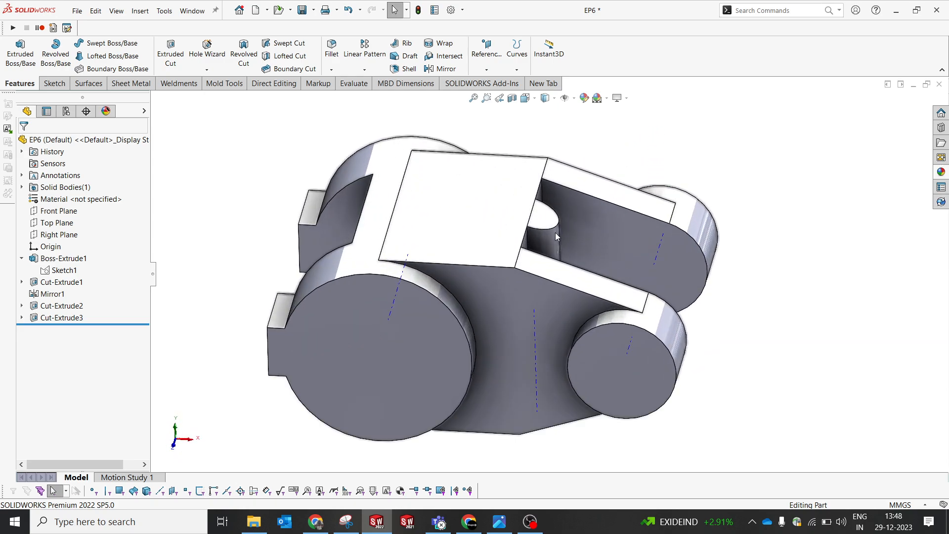
pyautogui.scroll(-2, 556, 233)
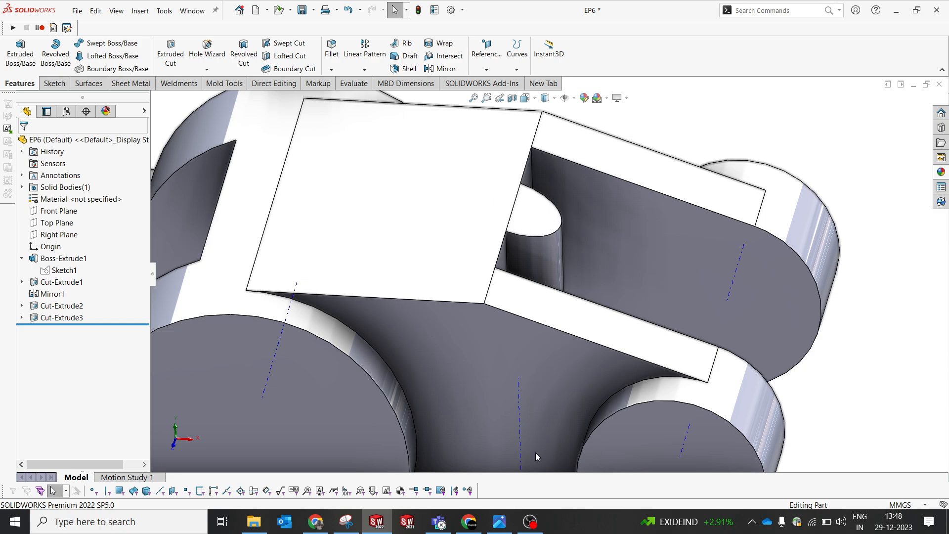
pyautogui.scroll(5, 588, 280)
pyautogui.moveTo(587, 280); pyautogui.dragTo(583, 316, button='middle')
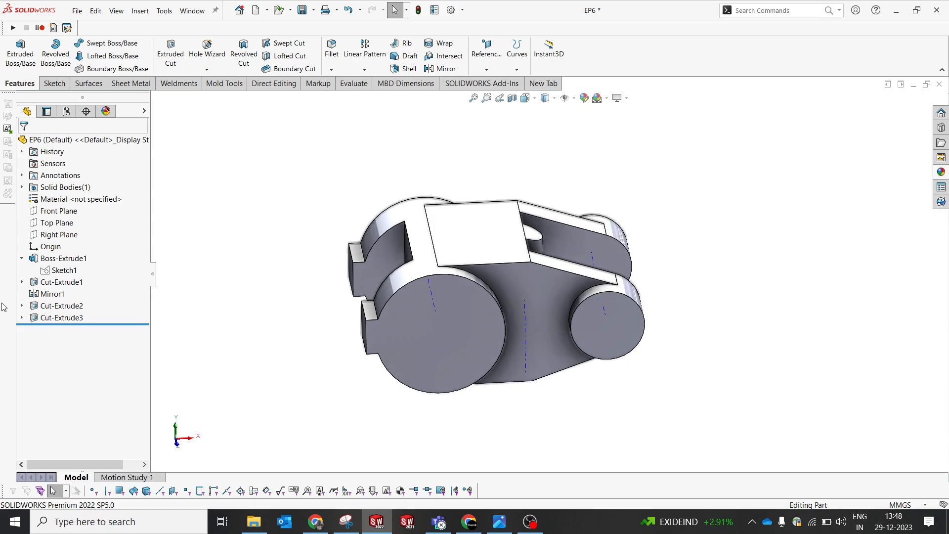
pyautogui.click(65, 212)
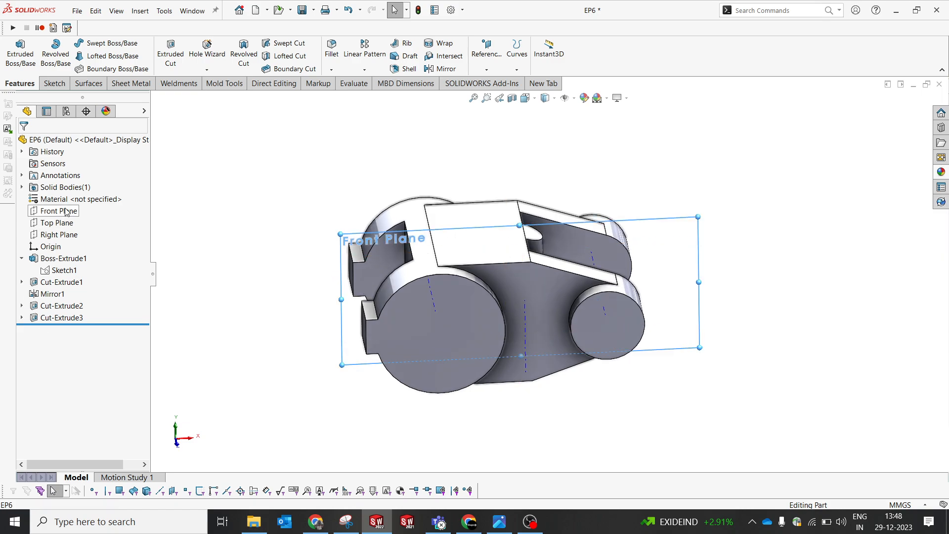
pyautogui.rightClick(395, 118)
pyautogui.click(422, 106)
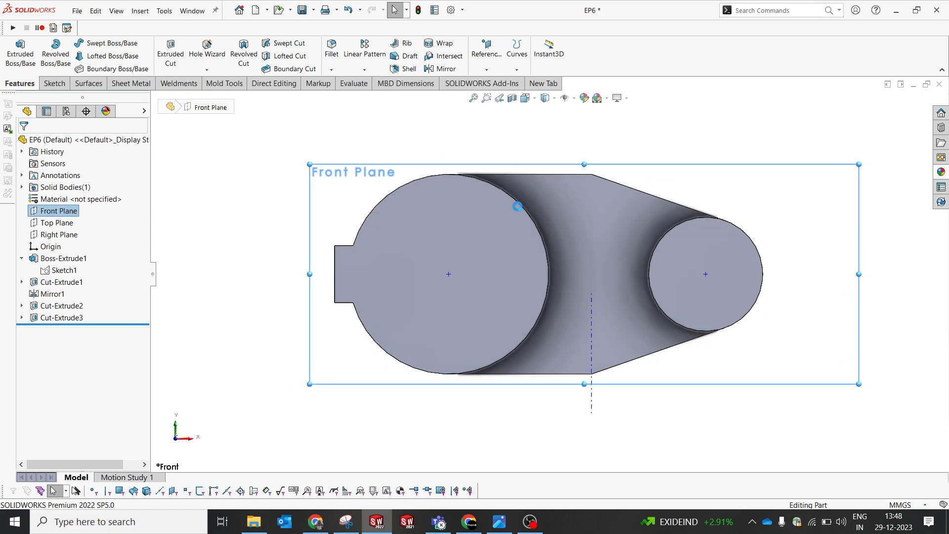
# Step: Convert the flat top's 50 mm edge into the sketch and add an Intersection Curve from the semicircular boss's sloped top face
pyautogui.click(536, 208)
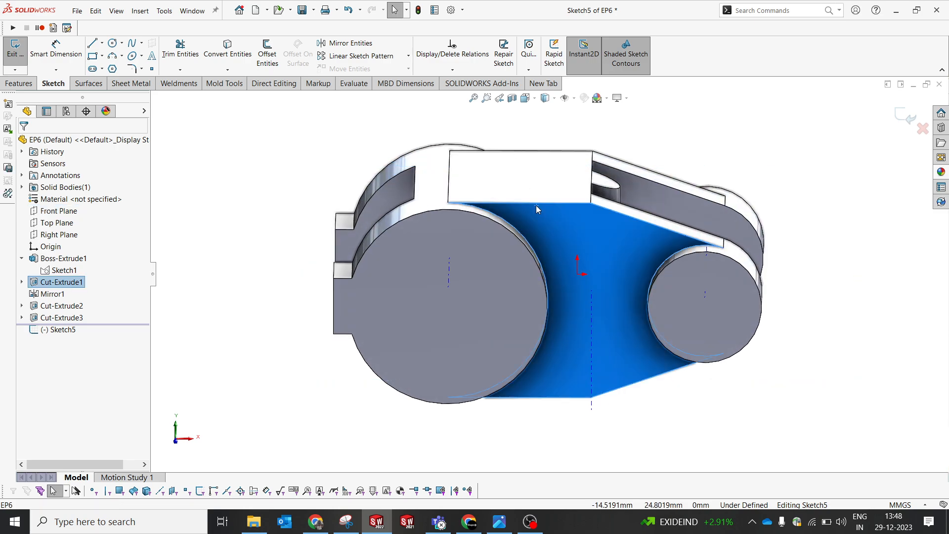
pyautogui.click(534, 203)
pyautogui.click(228, 49)
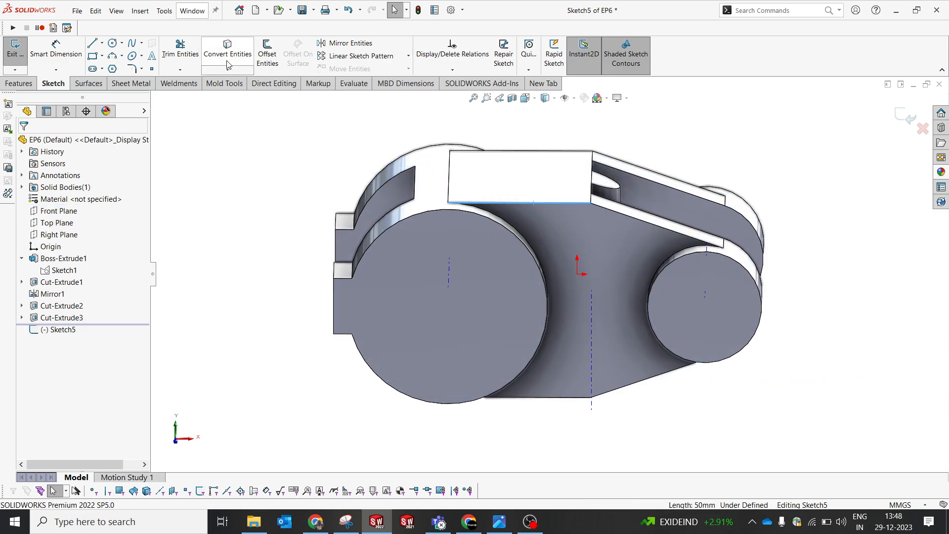
pyautogui.click(603, 182)
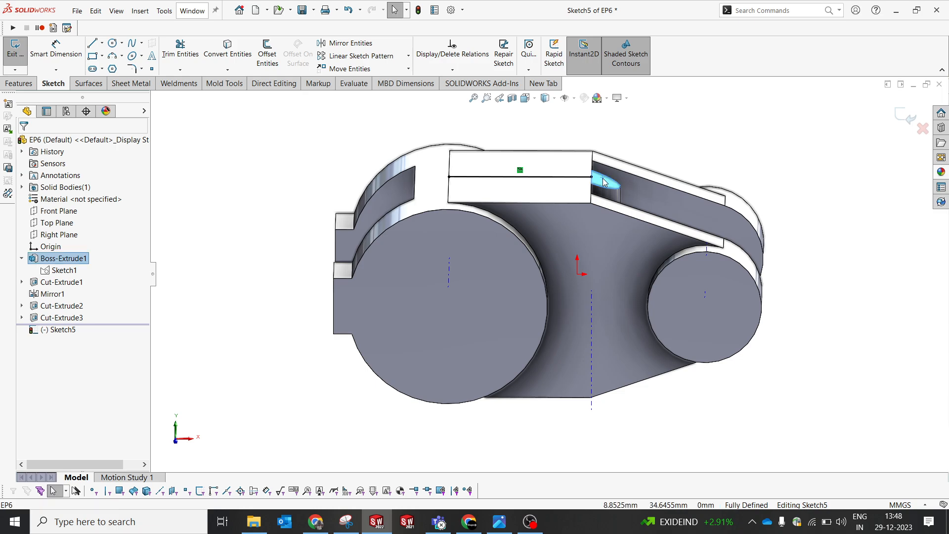
pyautogui.click(225, 72)
pyautogui.click(233, 102)
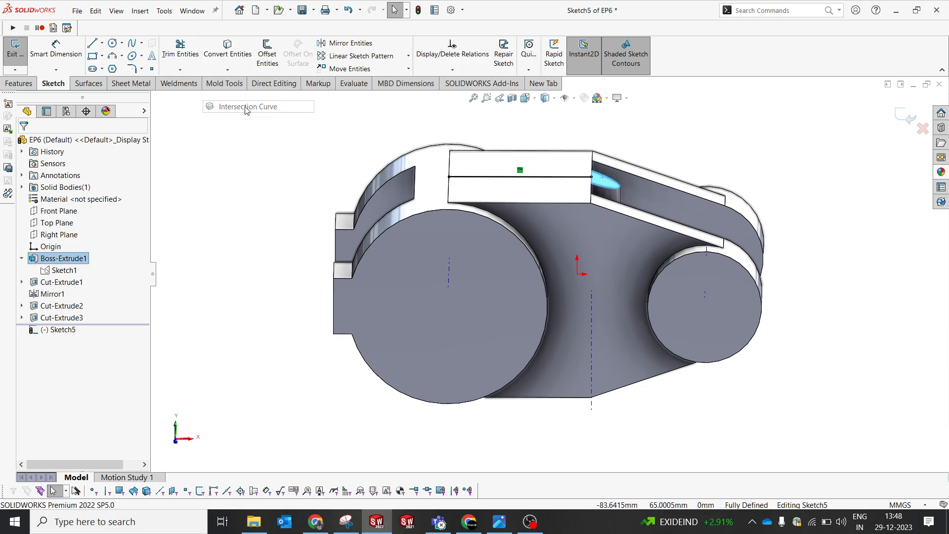
# Step: Check the EP6-2D.jpg drawing and convert the large cylinder's 35 mm radius circular edge into the sketch
pyautogui.click(496, 529)
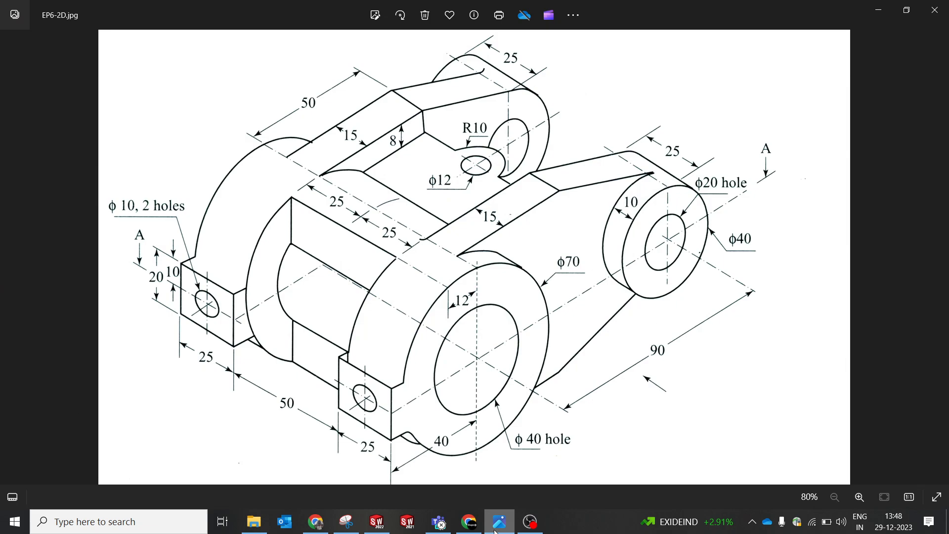
pyautogui.click(498, 524)
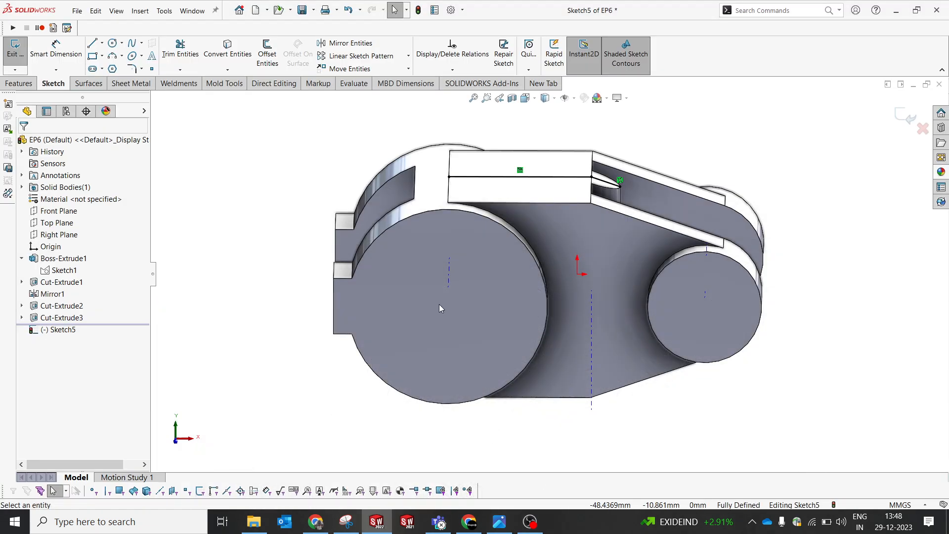
pyautogui.click(430, 213)
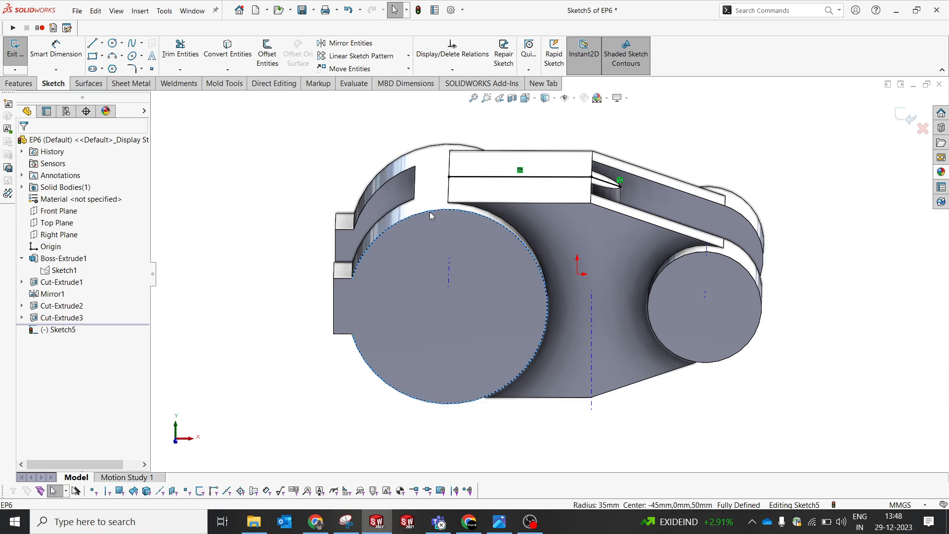
pyautogui.click(228, 45)
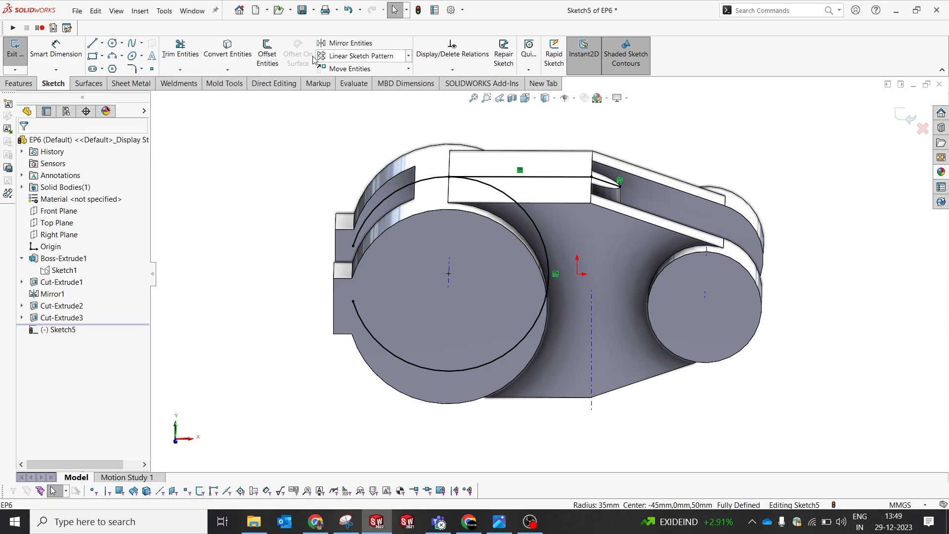
# Step: Offset the converted top line 8 mm downward and stretch the offset line's end past the semicircular boss
pyautogui.click(267, 59)
pyautogui.click(574, 179)
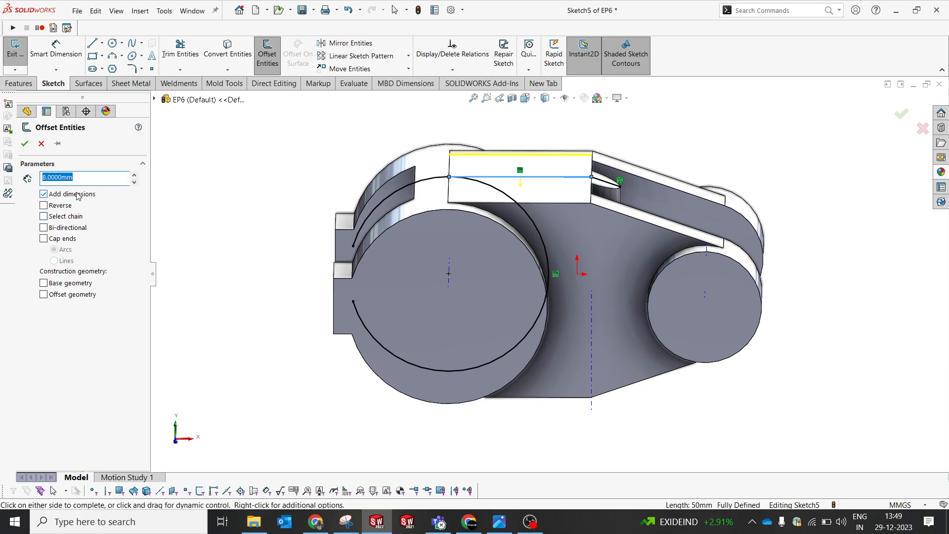
pyautogui.click(43, 205)
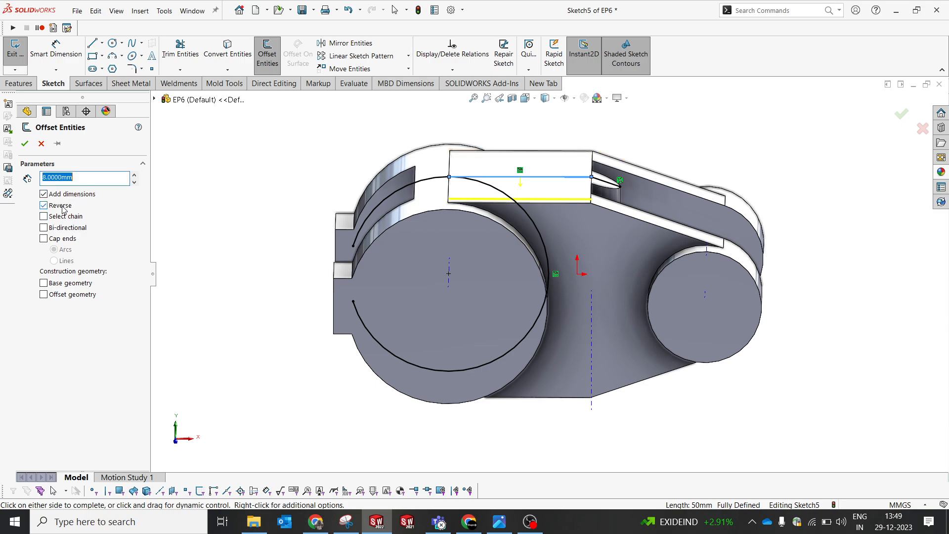
pyautogui.click(24, 143)
pyautogui.scroll(-4, 598, 244)
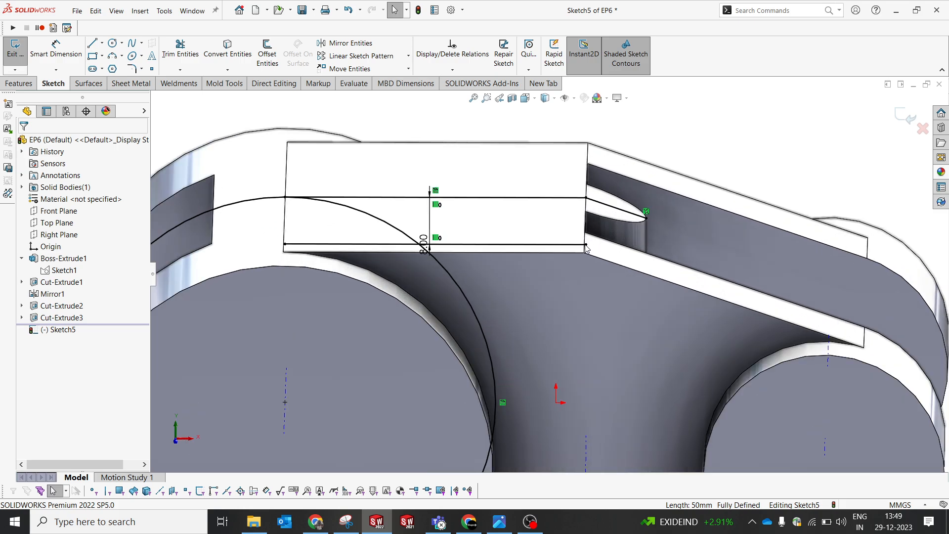
pyautogui.moveTo(585, 244); pyautogui.dragTo(693, 245)
# Step: Add an Intersection Curve from the semicircular boss's curved face to the sketch
pyautogui.moveTo(615, 236); pyautogui.dragTo(655, 233, button='middle')
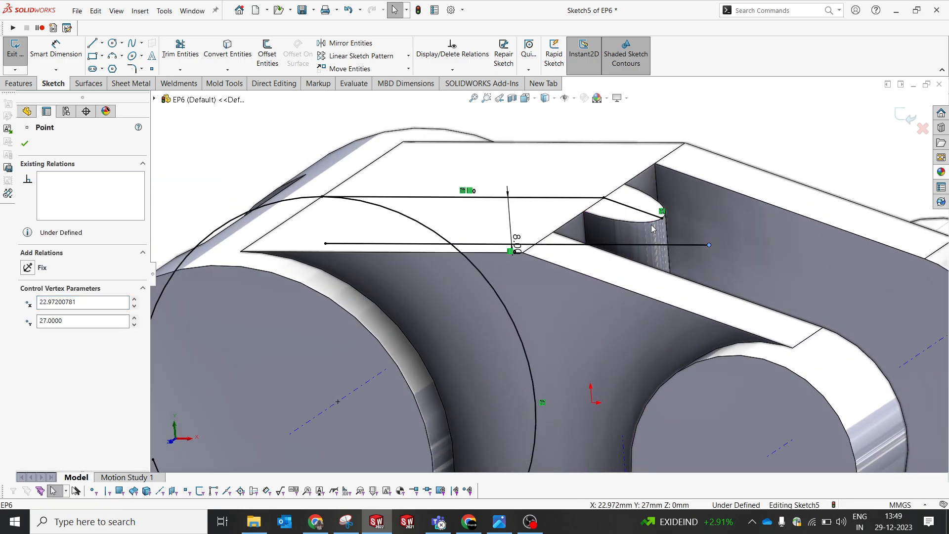
pyautogui.click(656, 235)
pyautogui.click(228, 69)
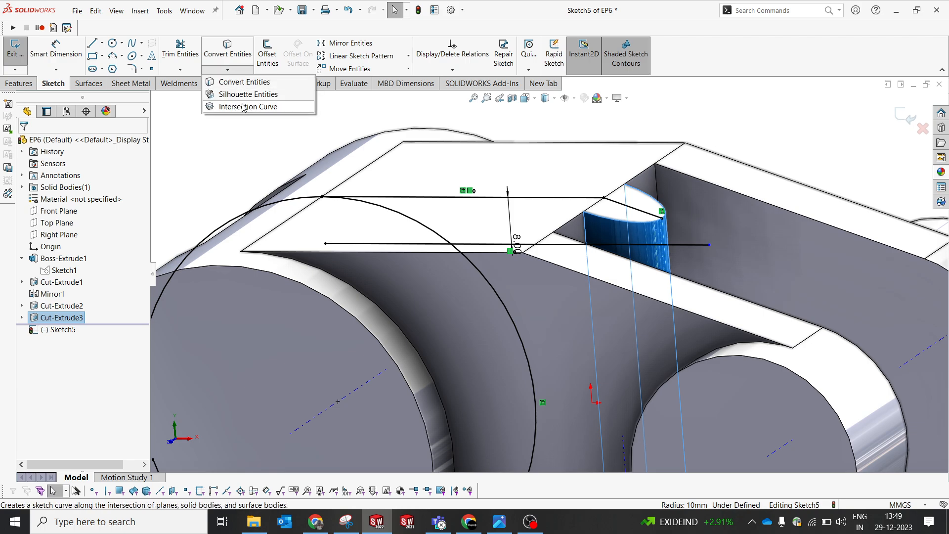
pyautogui.click(244, 107)
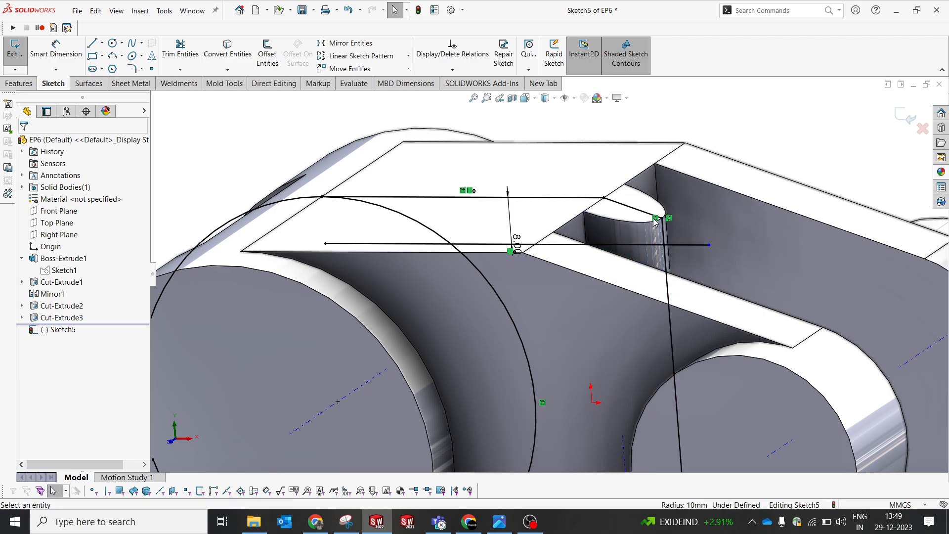
# Step: Trim the excess arc and line ends, leaving a closed profile between the top lines, the large arc and the boss's vertical line
pyautogui.click(180, 49)
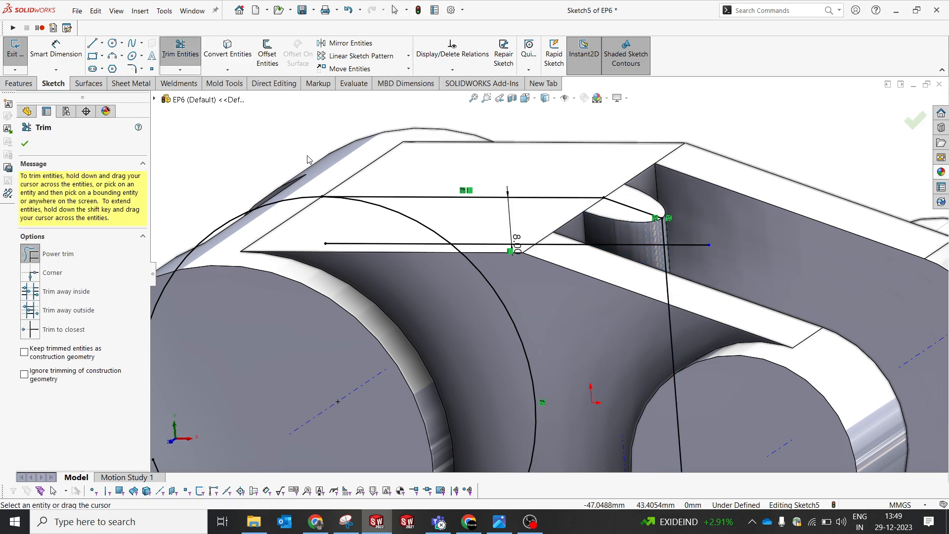
pyautogui.moveTo(302, 134); pyautogui.dragTo(319, 227)
pyautogui.moveTo(482, 346)
pyautogui.mouseDown()
pyautogui.moveTo(602, 321)
pyautogui.moveTo(697, 277)
pyautogui.moveTo(617, 301)
pyautogui.mouseUp()
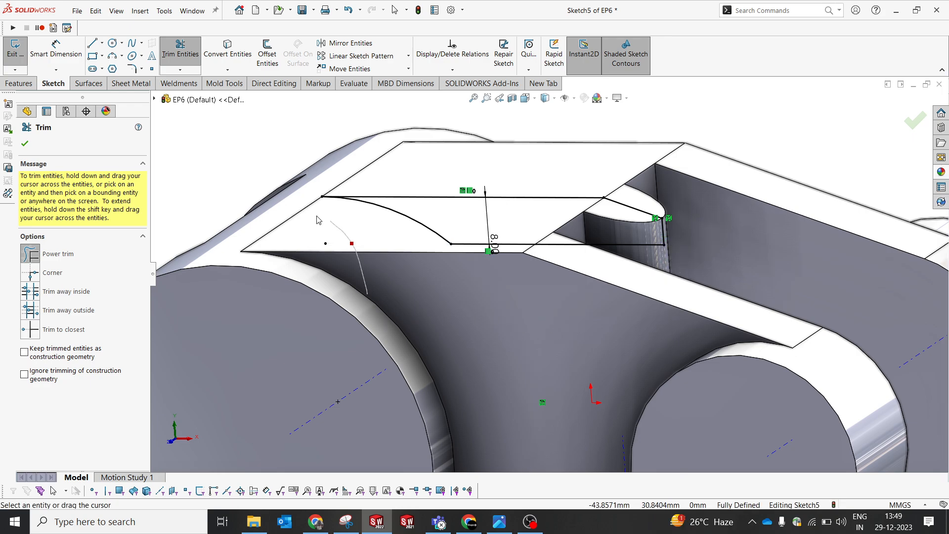
pyautogui.scroll(6, 376, 310)
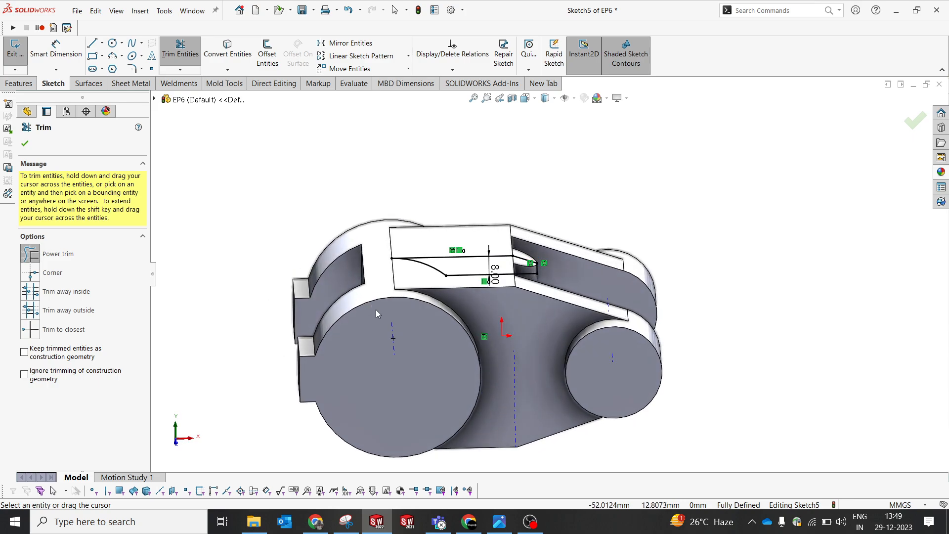
pyautogui.scroll(-2, 480, 296)
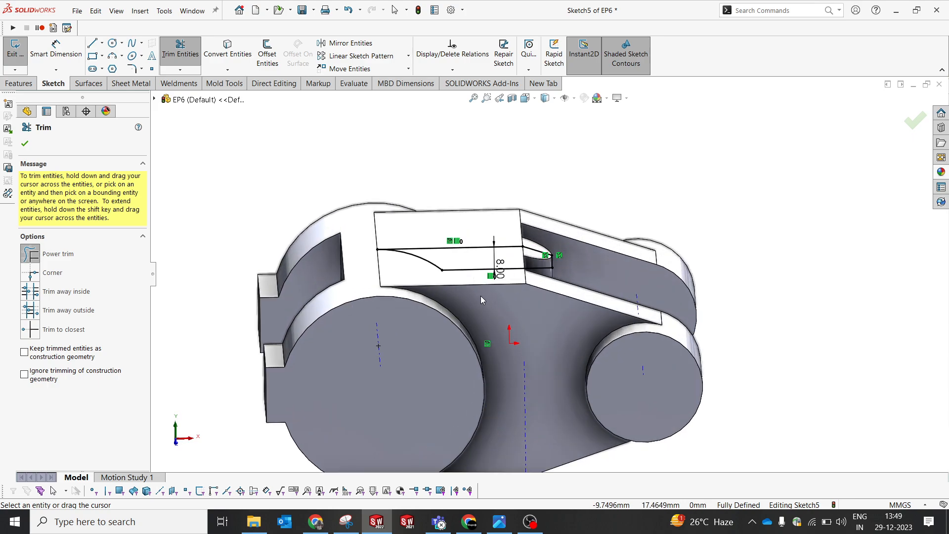
pyautogui.click(25, 143)
# Step: Sketch a roughly horizontal centerline from the origin across the large cylinder and return to the front view
pyautogui.click(102, 43)
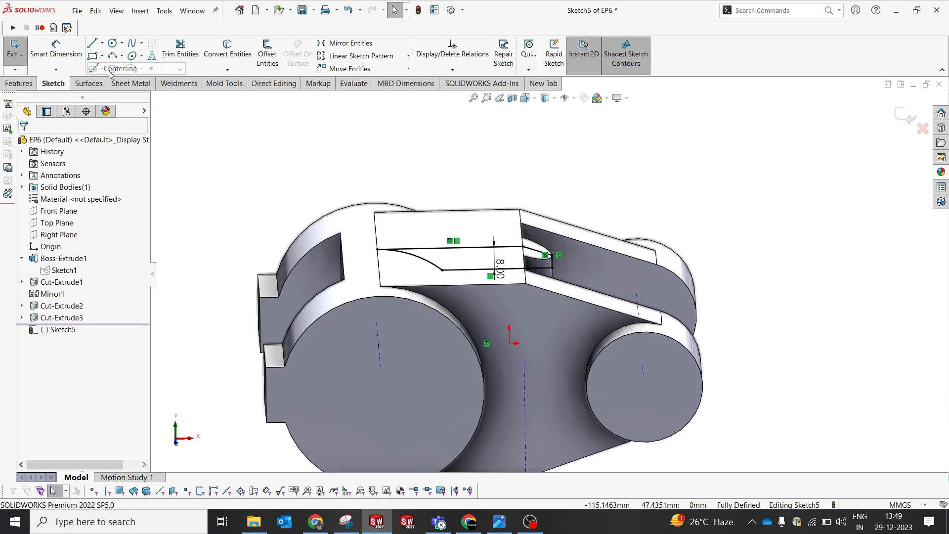
pyautogui.click(110, 70)
pyautogui.click(510, 343)
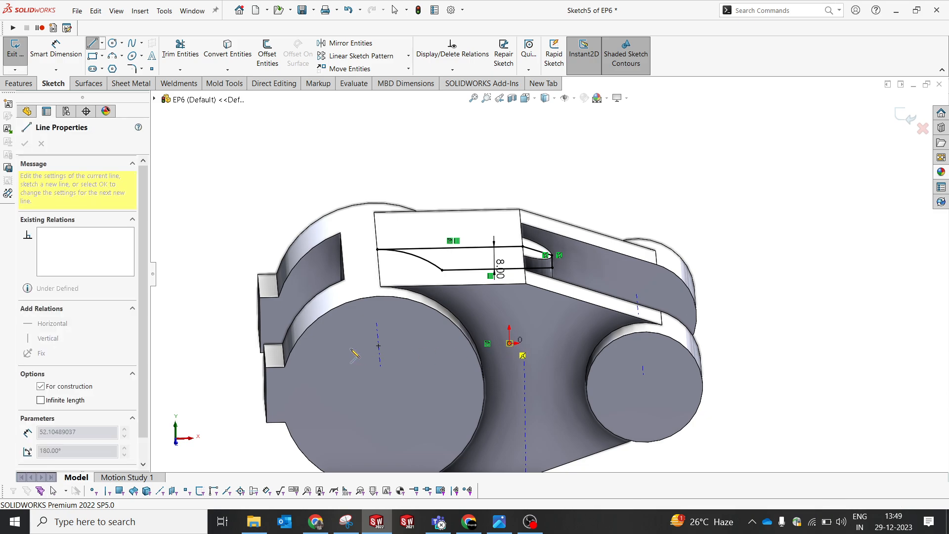
pyautogui.click(325, 351)
pyautogui.press('Escape')
pyautogui.moveTo(438, 344); pyautogui.dragTo(445, 299, button='middle')
pyautogui.press('Escape')
pyautogui.press('space')
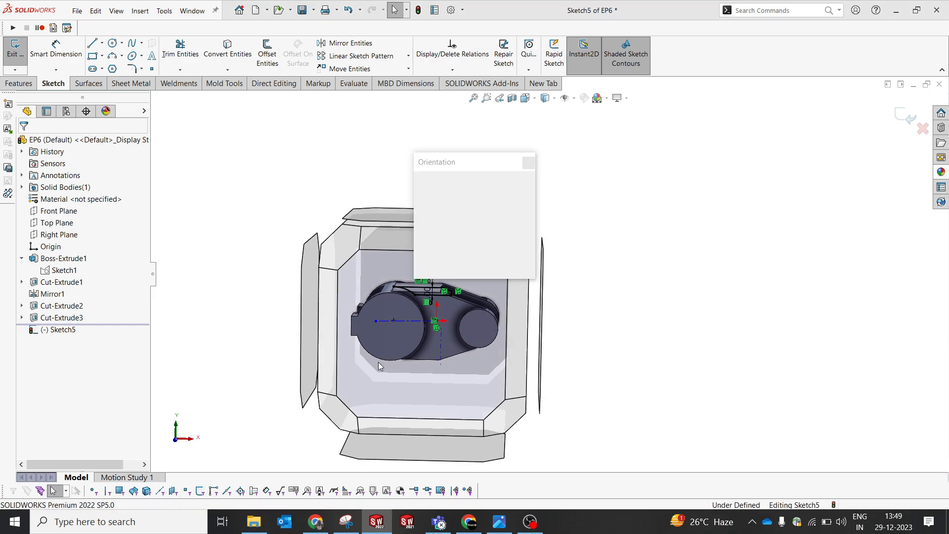
pyautogui.hotkey('ctrl', '1')
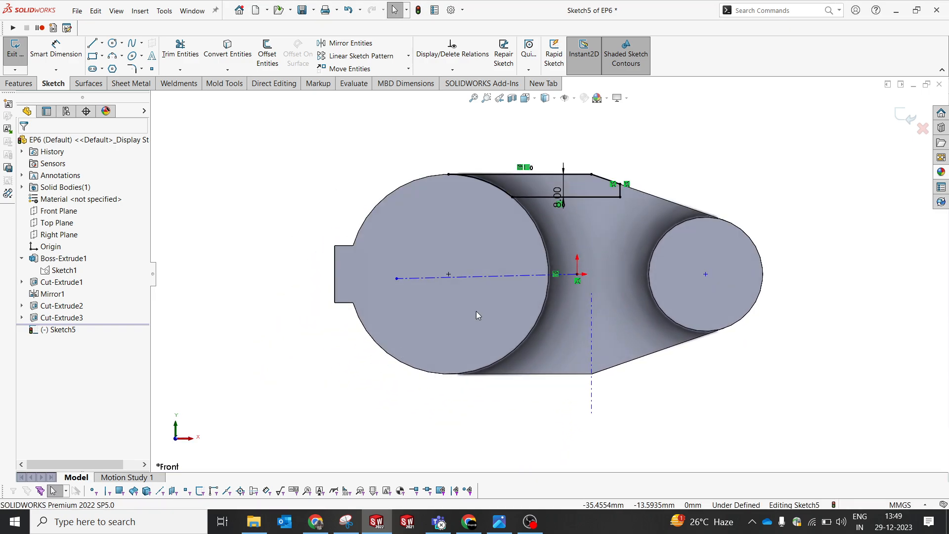
# Step: Add a horizontal relation to the centerline running from the origin across the large cylinder
pyautogui.click(478, 283)
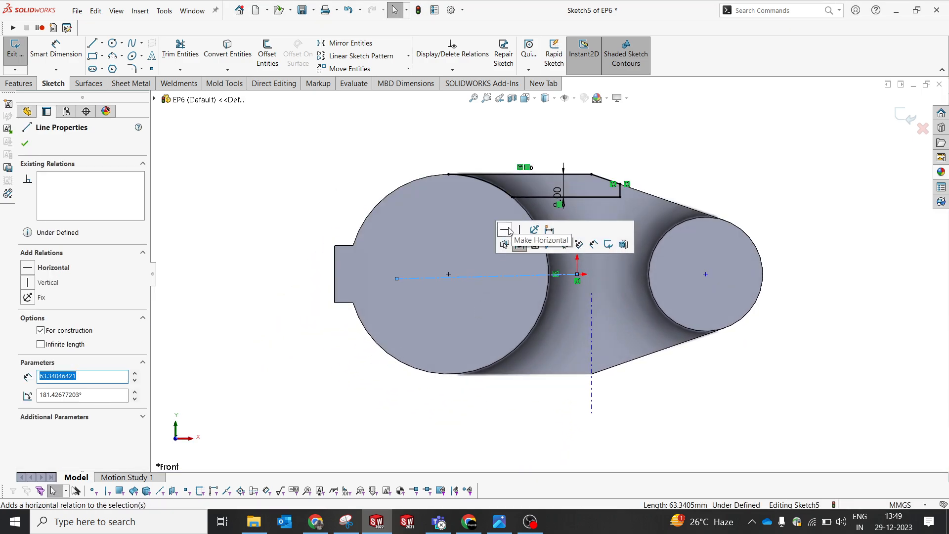
pyautogui.click(514, 250)
pyautogui.click(349, 155)
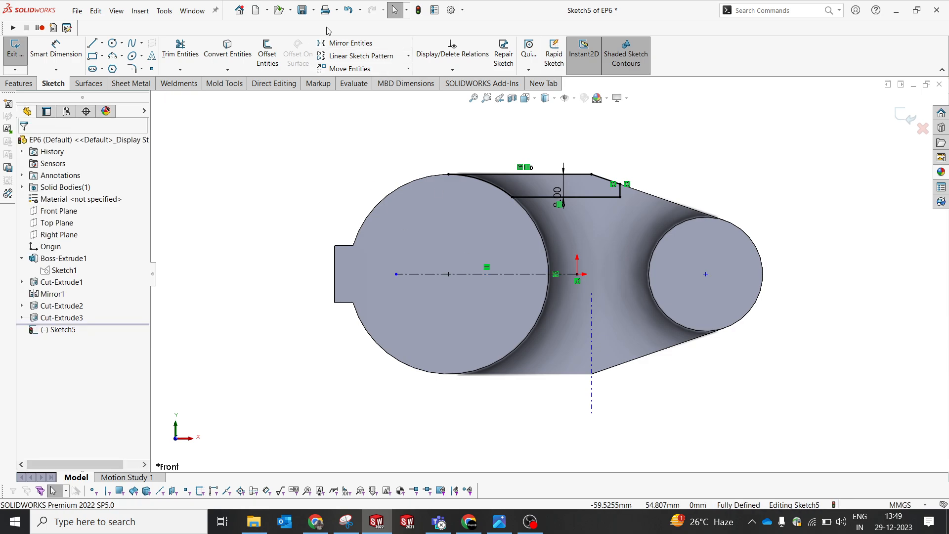
# Step: Mirror the closed upper recess profile about the horizontal centerline, keeping the original as a copy
pyautogui.click(341, 44)
pyautogui.moveTo(375, 139); pyautogui.dragTo(694, 204)
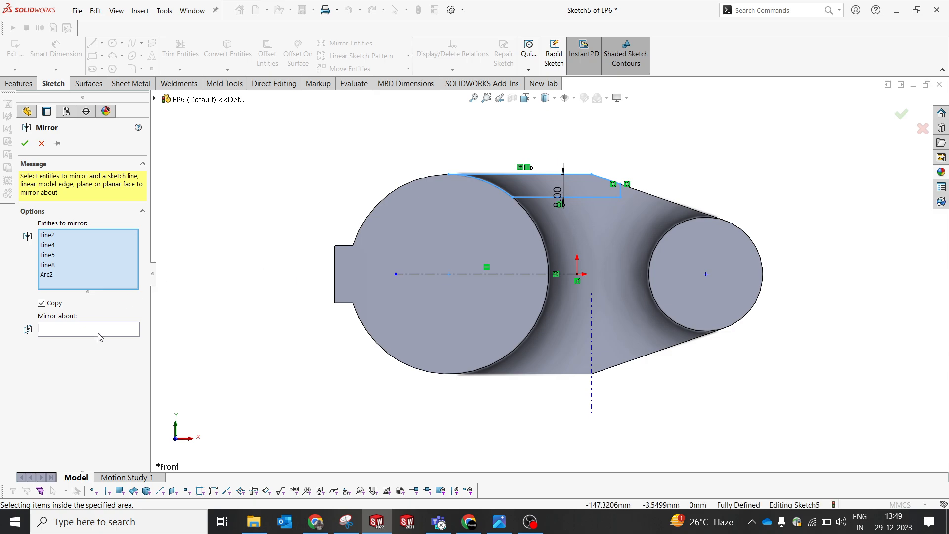
pyautogui.click(115, 333)
pyautogui.click(471, 275)
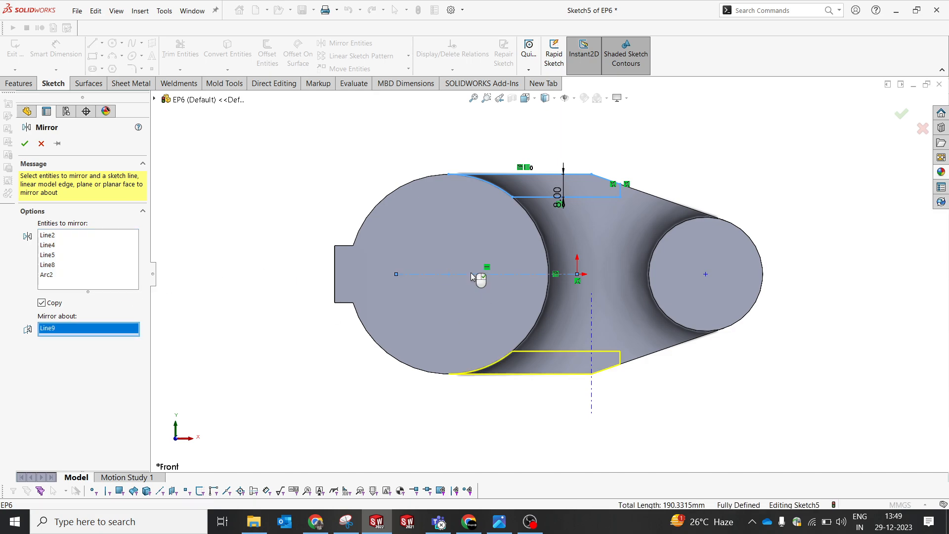
pyautogui.click(26, 144)
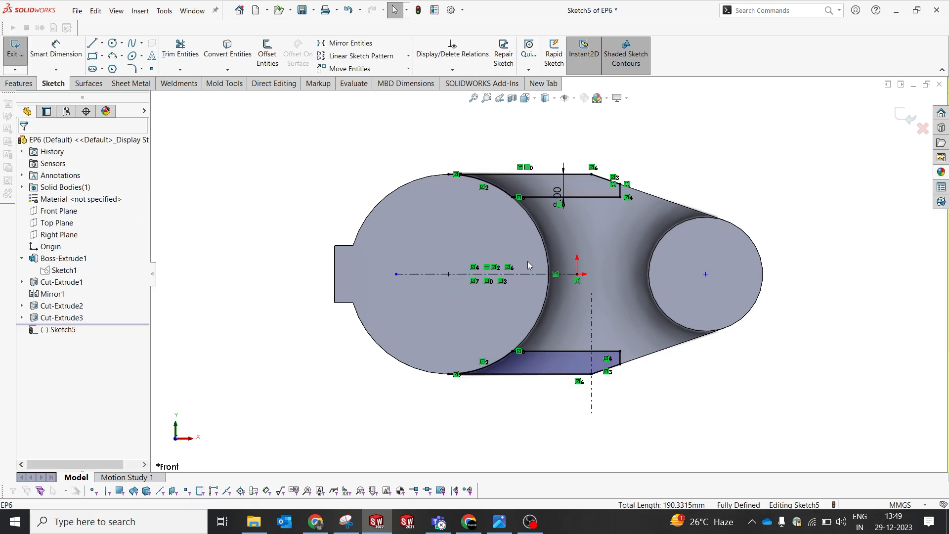
# Step: Start an Extruded Cut of both recess profiles and end Direction 1 Up To Surface at the far arm's inner face
pyautogui.hotkey('ctrl', '7')
pyautogui.click(22, 83)
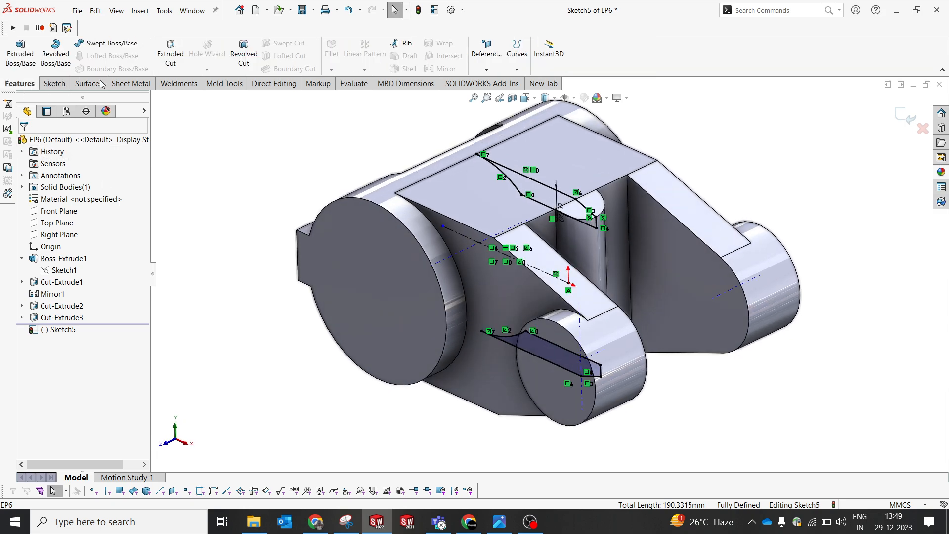
pyautogui.click(169, 65)
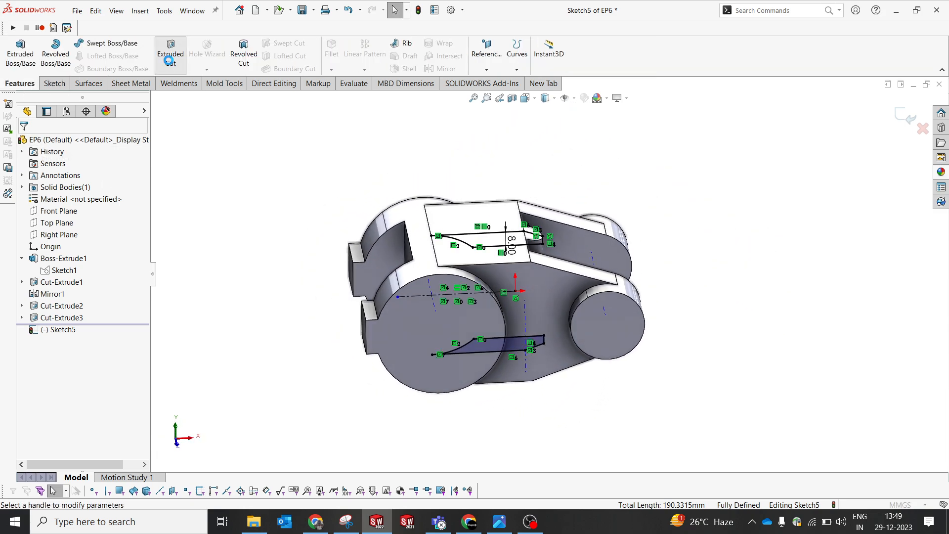
pyautogui.click(74, 212)
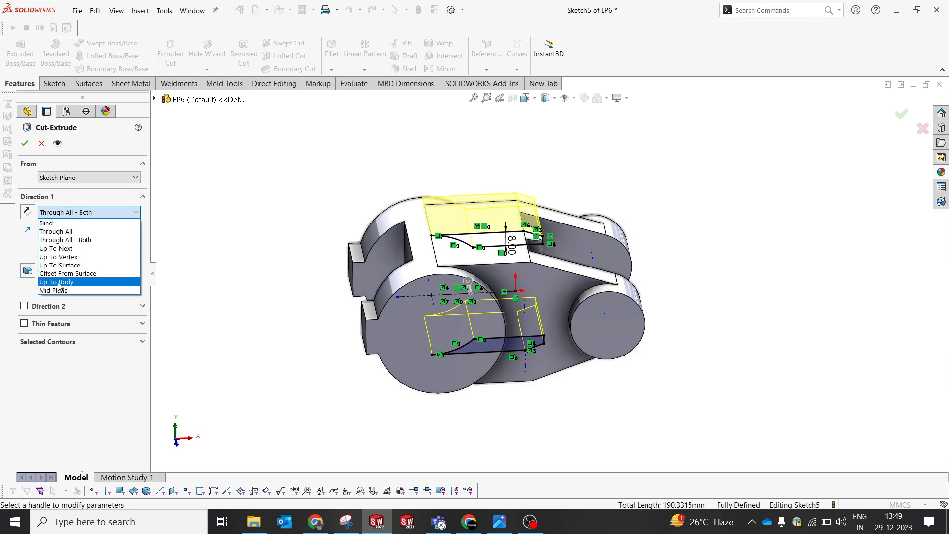
pyautogui.click(58, 290)
pyautogui.moveTo(498, 295); pyautogui.dragTo(549, 272, button='middle')
pyautogui.scroll(-5, 551, 269)
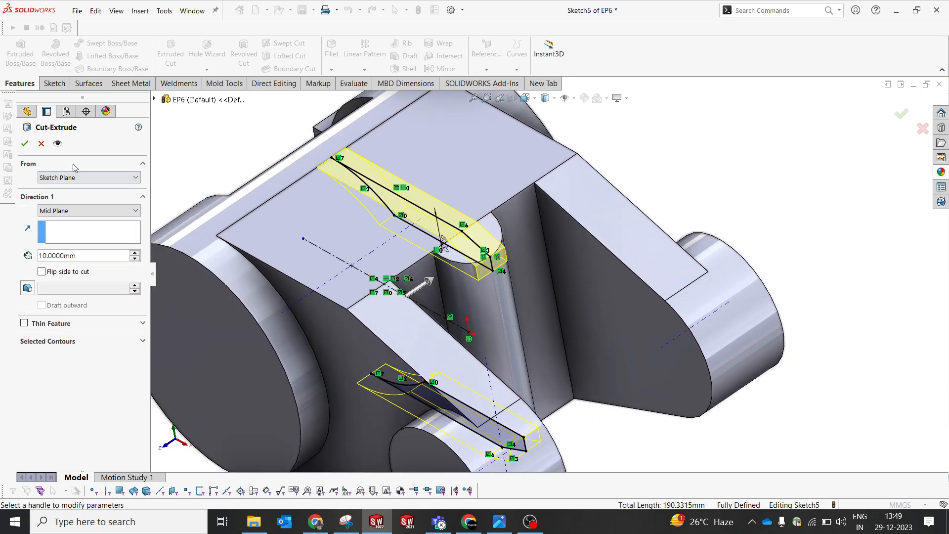
pyautogui.click(87, 211)
pyautogui.click(80, 266)
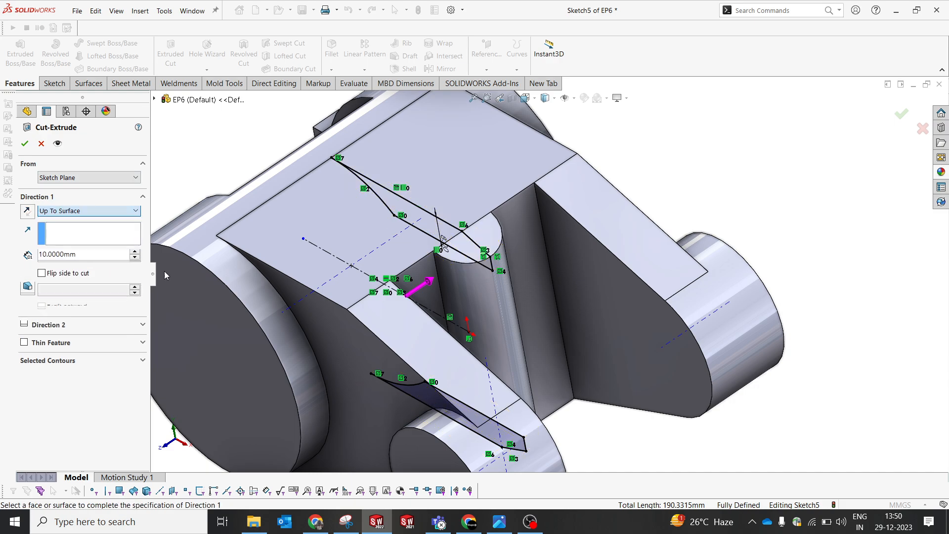
pyautogui.click(557, 246)
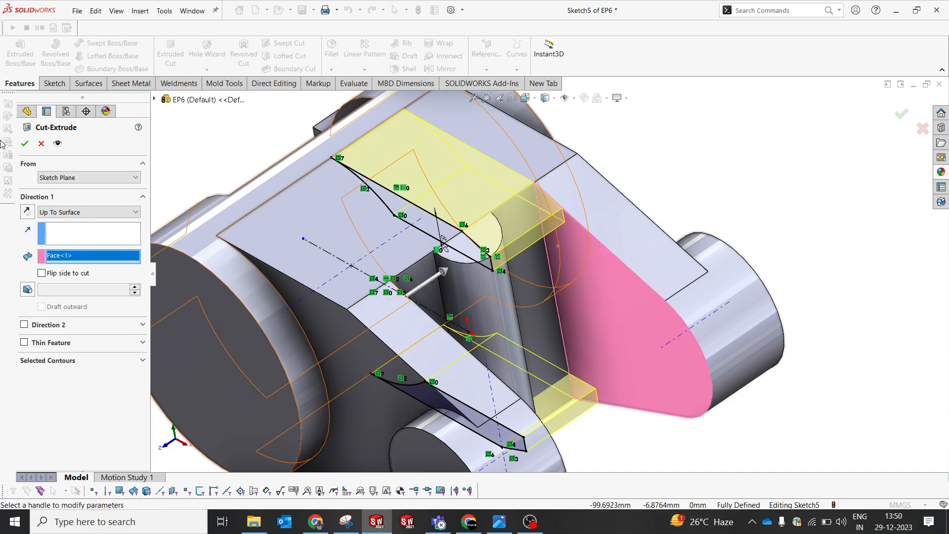
# Step: Enable Direction 2 of the cut, end it Up To Surface at the opposite arm's inner face, and complete the cut
pyautogui.click(42, 324)
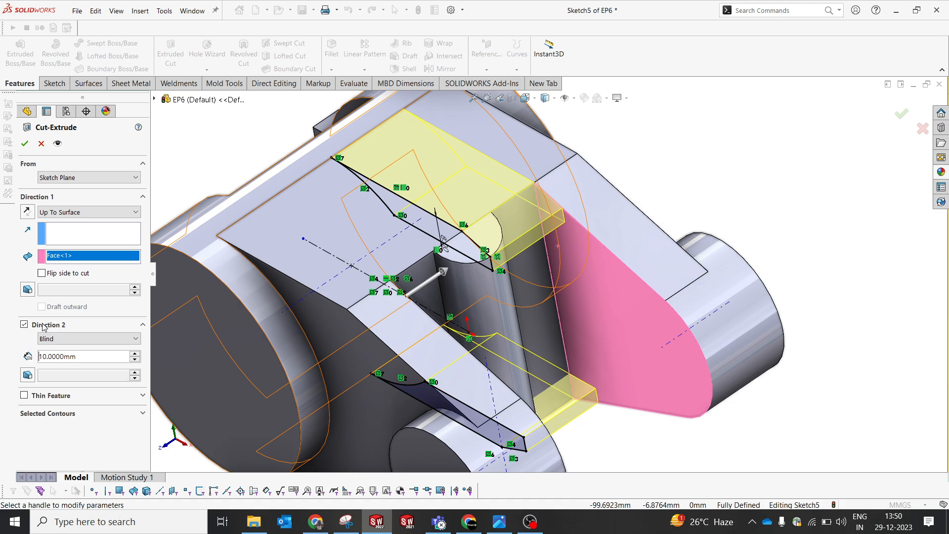
pyautogui.click(87, 338)
pyautogui.click(82, 384)
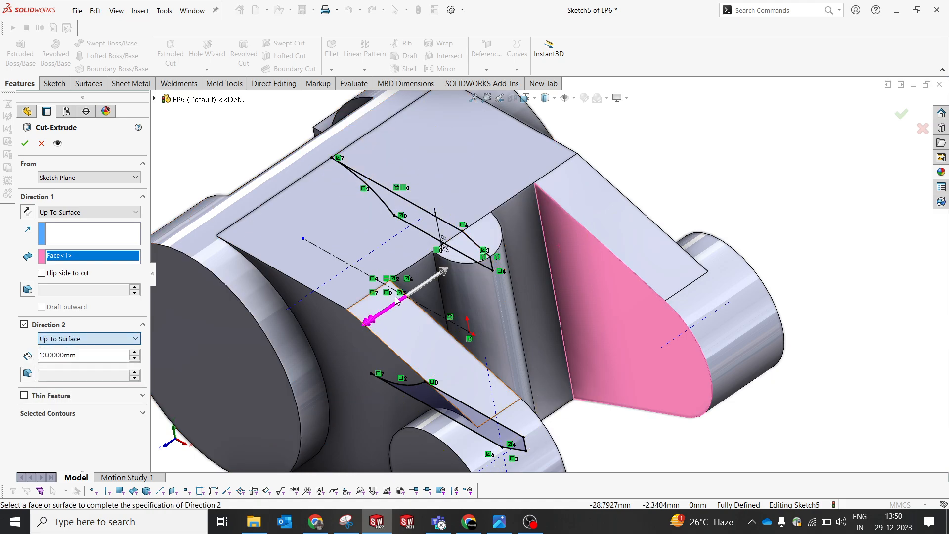
pyautogui.moveTo(247, 326); pyautogui.dragTo(373, 344, button='middle')
pyautogui.click(390, 339)
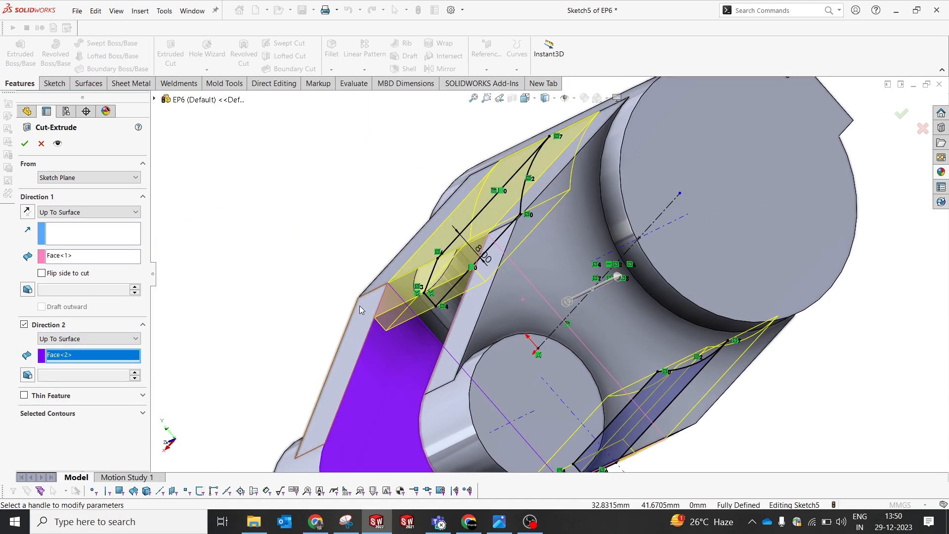
pyautogui.moveTo(357, 307); pyautogui.dragTo(414, 284, button='middle')
pyautogui.click(24, 143)
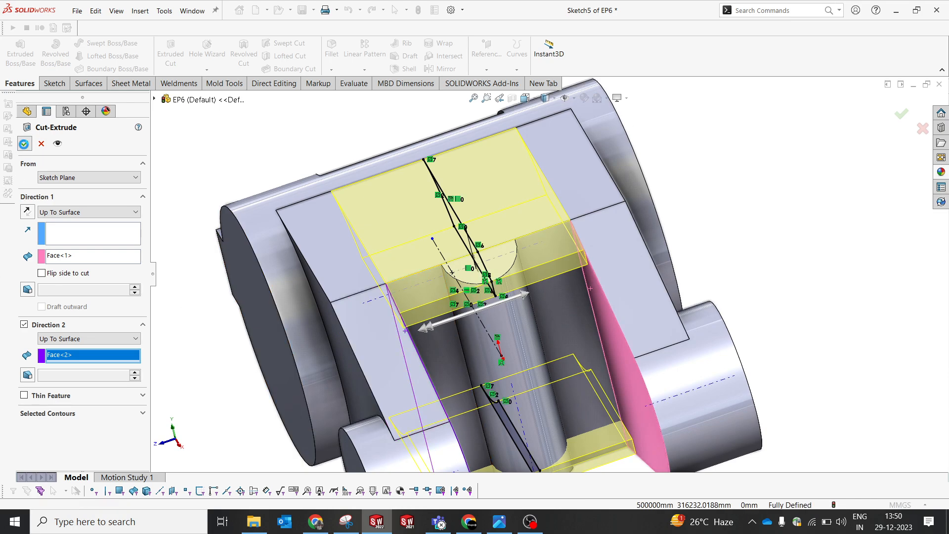
# Step: Fit the part on screen, hide all item types in the graphics area, and orient the part to the front view
pyautogui.press('f')
pyautogui.moveTo(709, 188); pyautogui.dragTo(624, 182, button='middle')
pyautogui.click(566, 98)
pyautogui.scroll(2, 629, 190)
pyautogui.press('space')
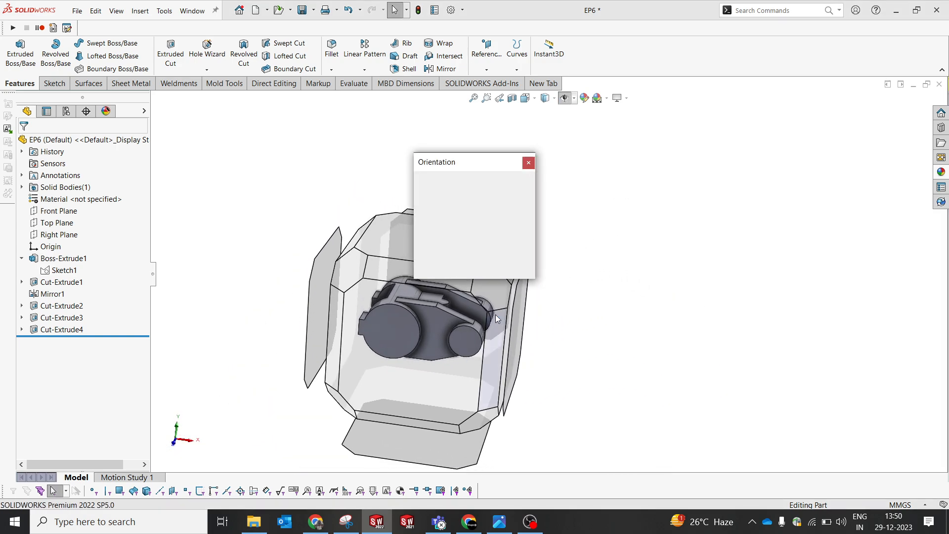
pyautogui.click(495, 314)
pyautogui.press('space')
pyautogui.click(348, 320)
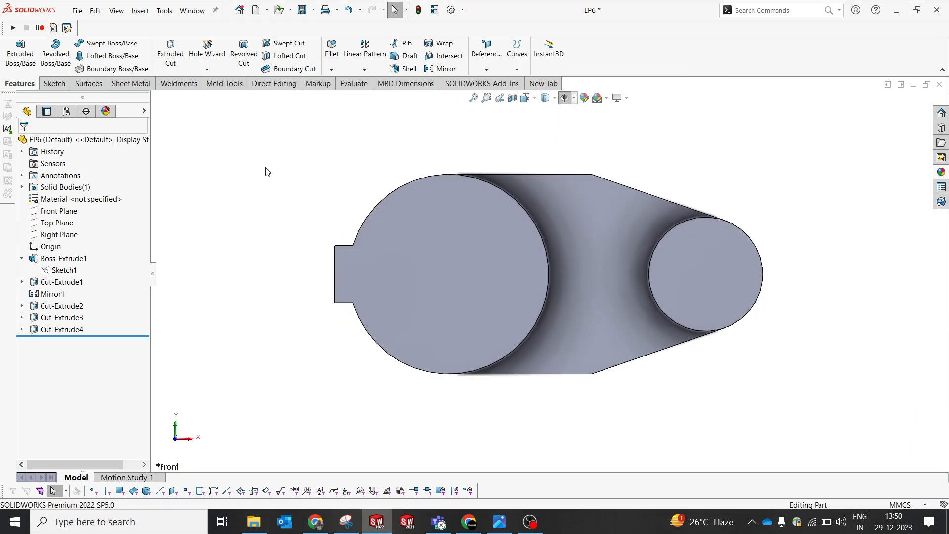
pyautogui.click(203, 49)
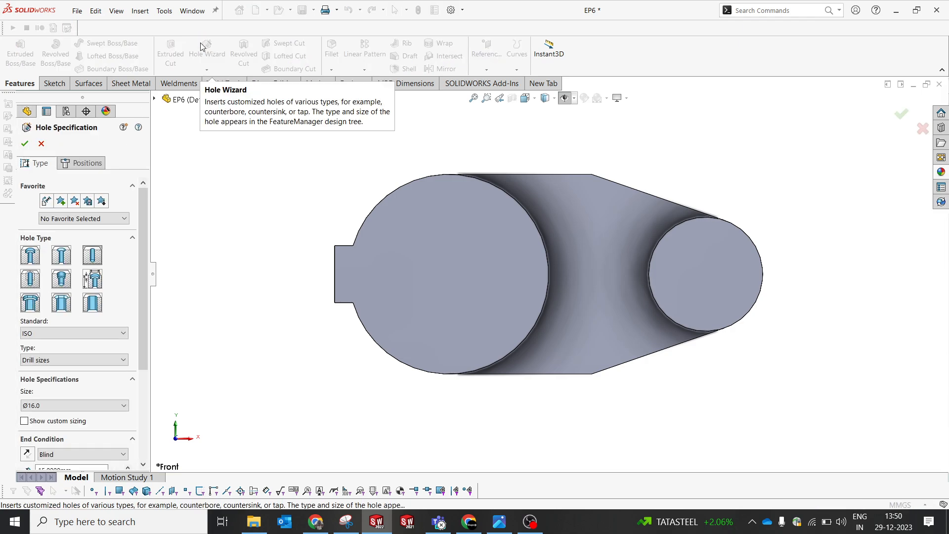
pyautogui.click(76, 405)
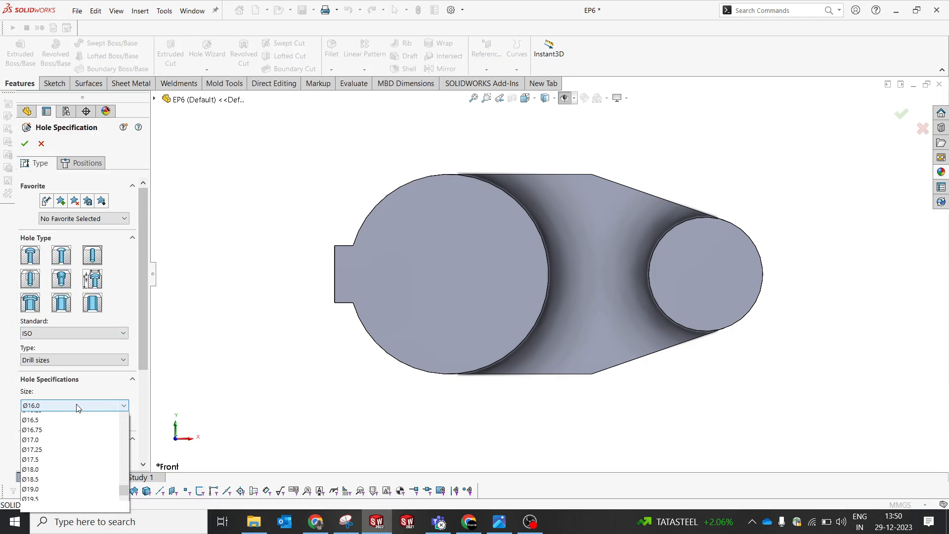
pyautogui.moveTo(127, 510); pyautogui.dragTo(121, 528)
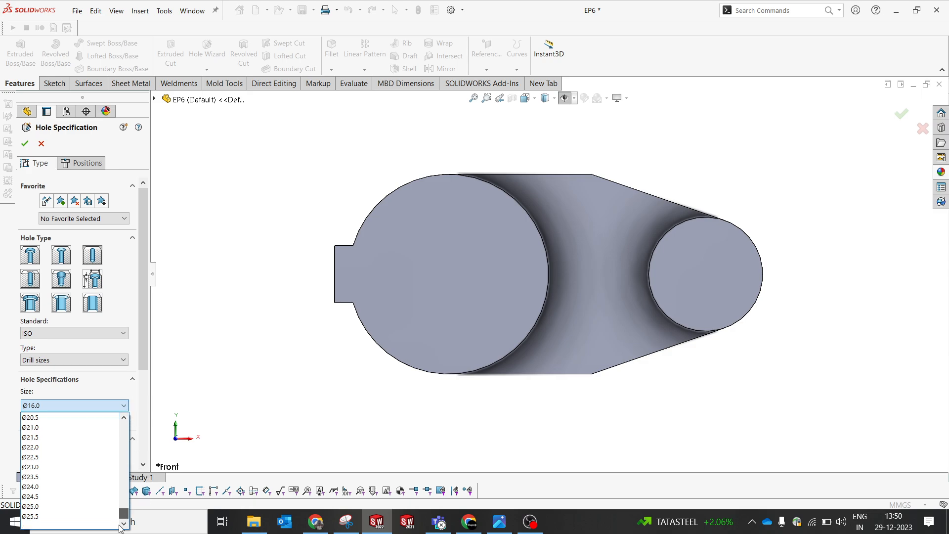
pyautogui.click(158, 386)
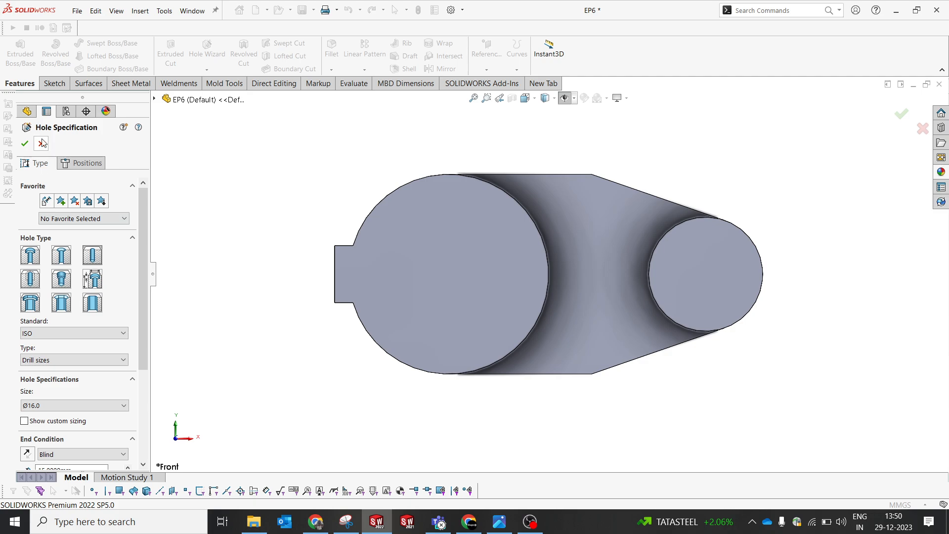
pyautogui.click(74, 406)
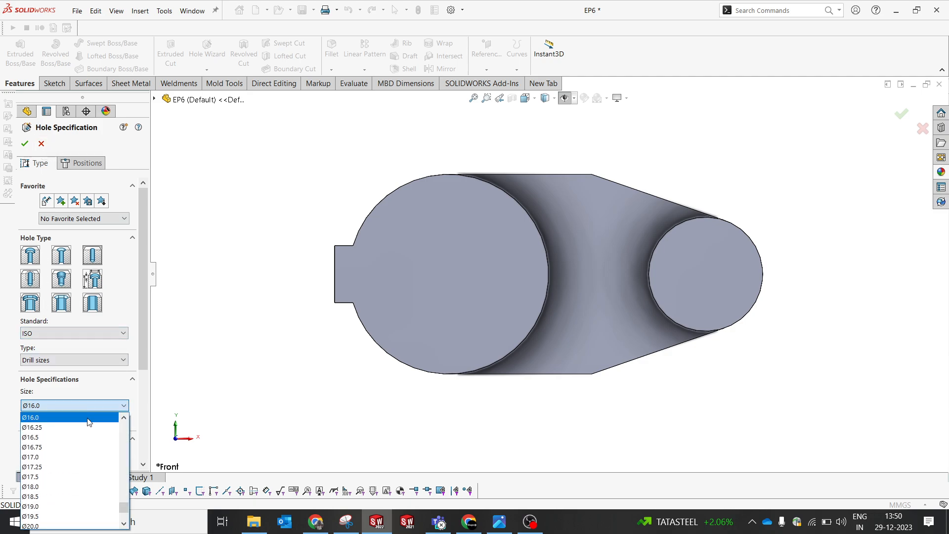
pyautogui.click(41, 145)
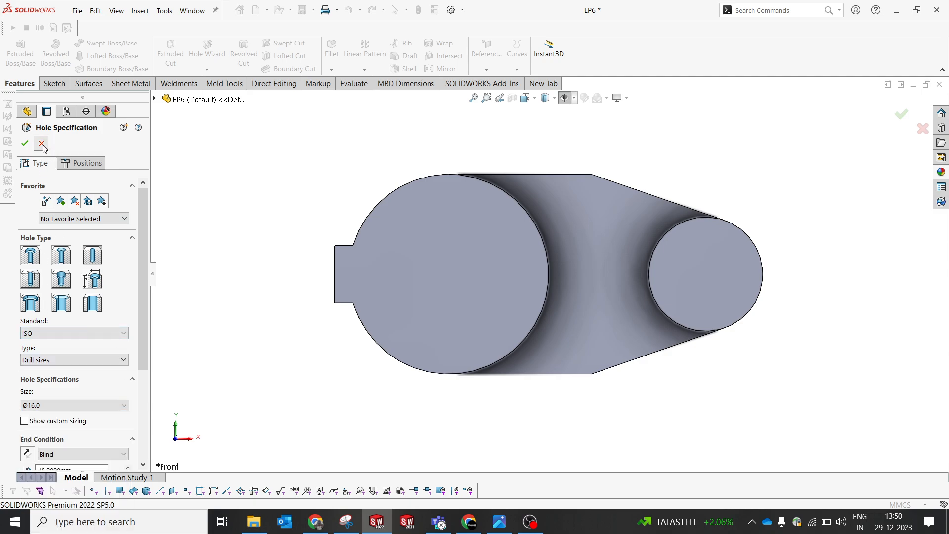
# Step: Sketch two circles on the large cylinder's front face plane: radius about 21 mm near its center and about 10 mm near the small cylinder's center
pyautogui.click(461, 245)
pyautogui.click(504, 216)
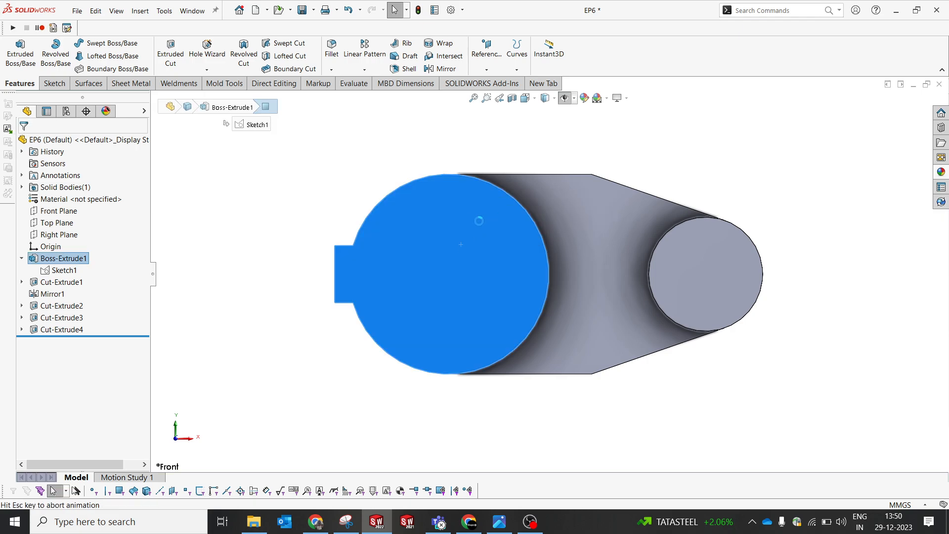
pyautogui.click(113, 44)
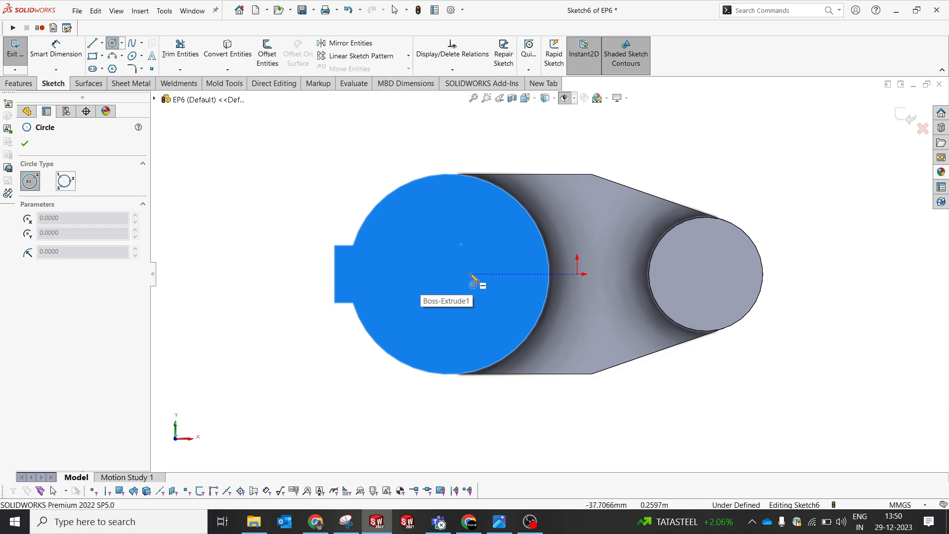
pyautogui.click(452, 275)
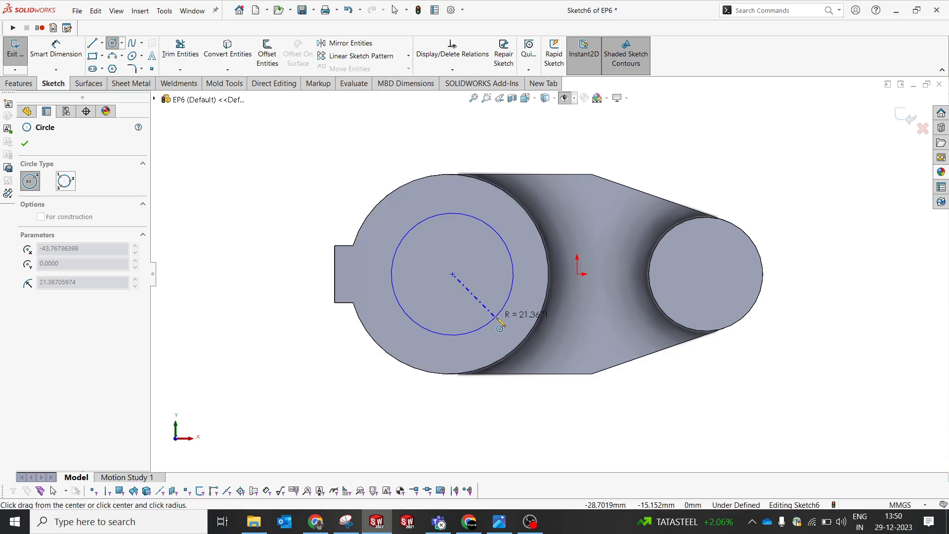
pyautogui.click(498, 320)
pyautogui.click(704, 270)
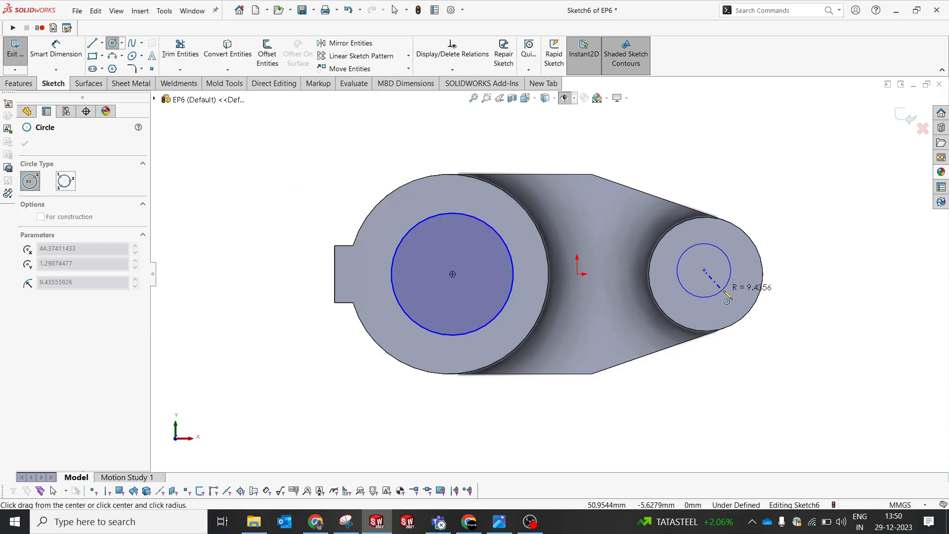
pyautogui.click(732, 271)
pyautogui.rightClick(689, 151)
pyautogui.click(712, 153)
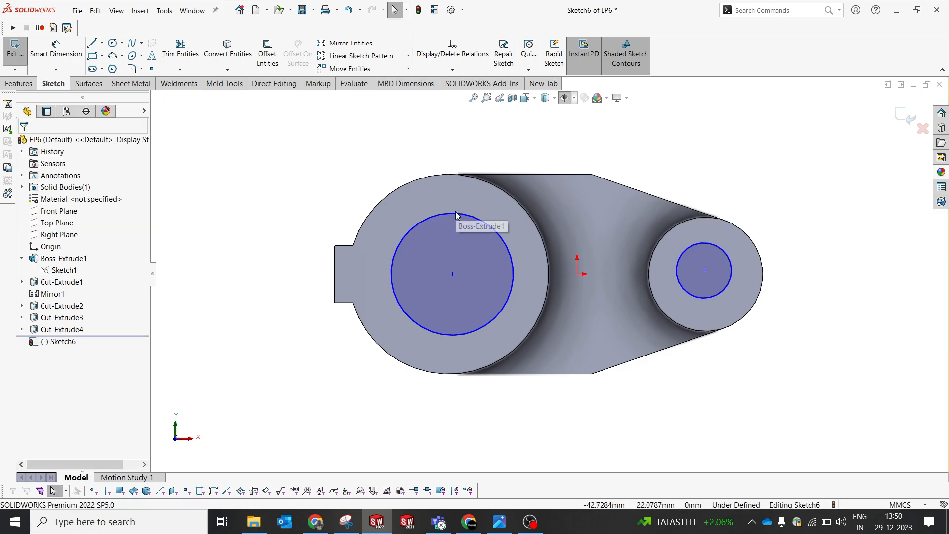
# Step: Make the large circle concentric with the large cylinder's rim and the small circle concentric with the small cylinder's rim
pyautogui.click(435, 216)
pyautogui.keyDown('ctrl'); pyautogui.click(413, 182); pyautogui.keyUp('ctrl')
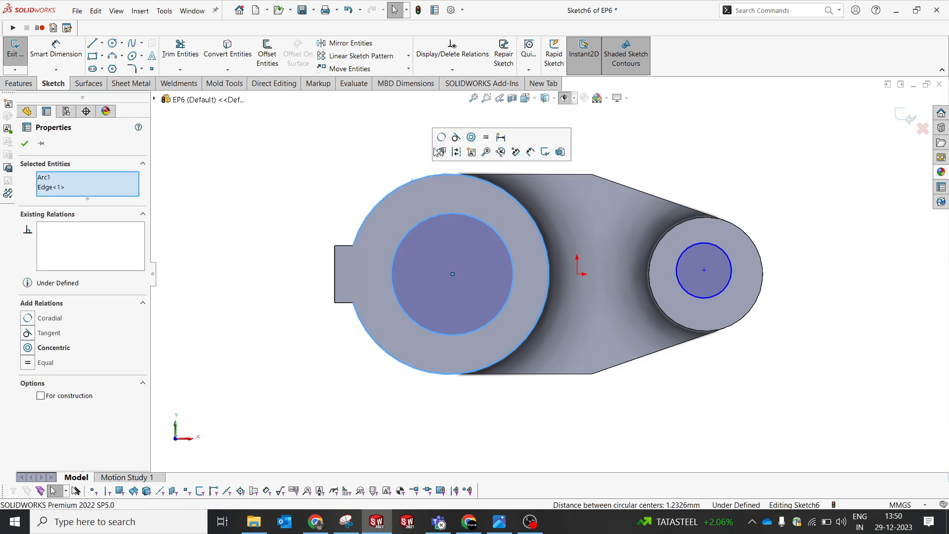
pyautogui.click(473, 137)
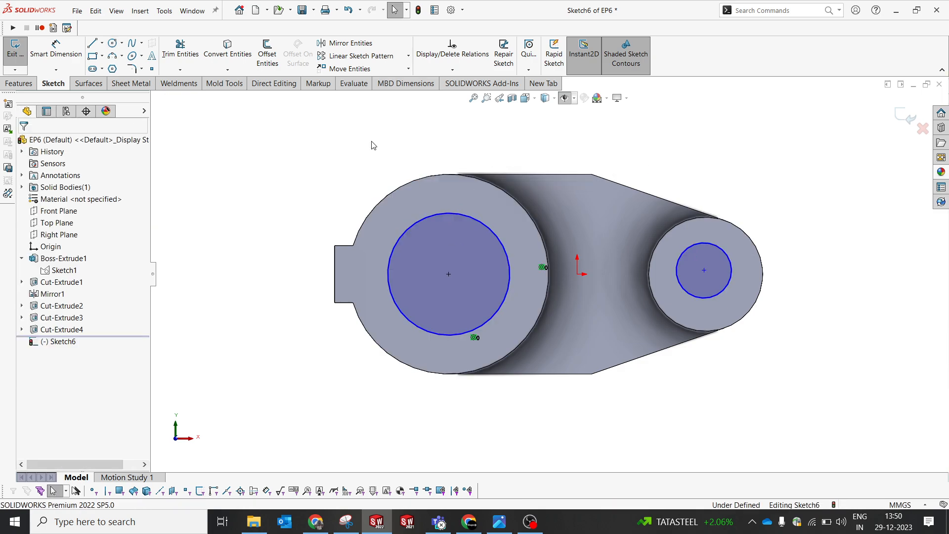
pyautogui.click(705, 243)
pyautogui.keyDown('ctrl'); pyautogui.click(703, 218); pyautogui.keyUp('ctrl')
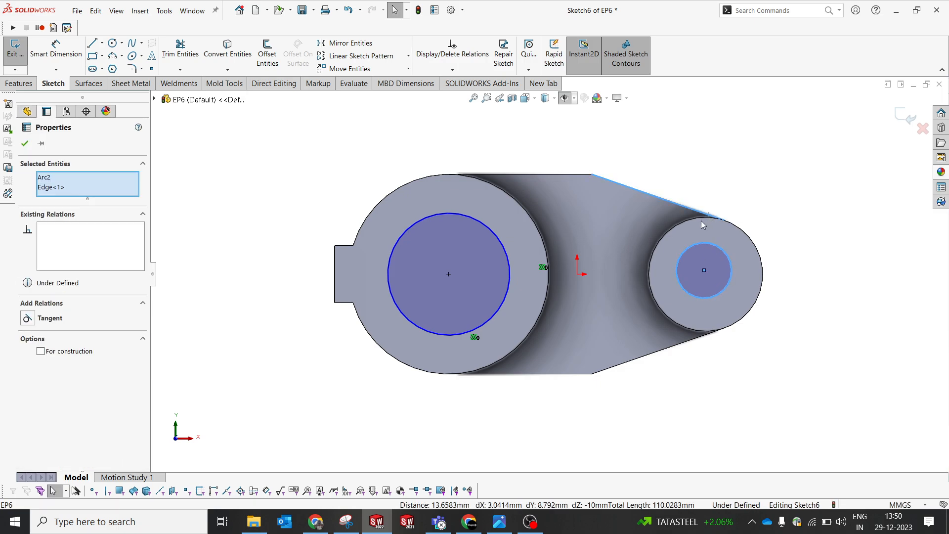
pyautogui.press('Escape')
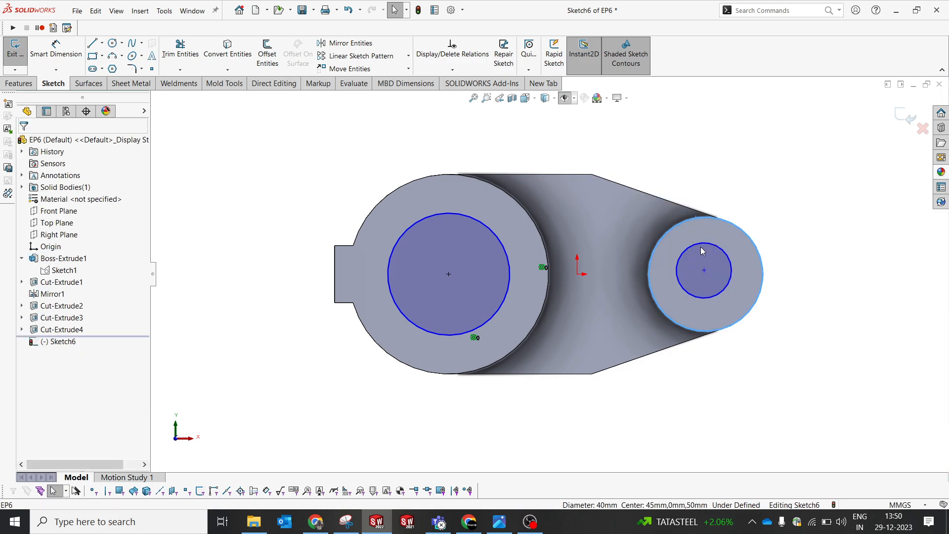
pyautogui.keyDown('ctrl'); pyautogui.click(703, 251); pyautogui.keyUp('ctrl')
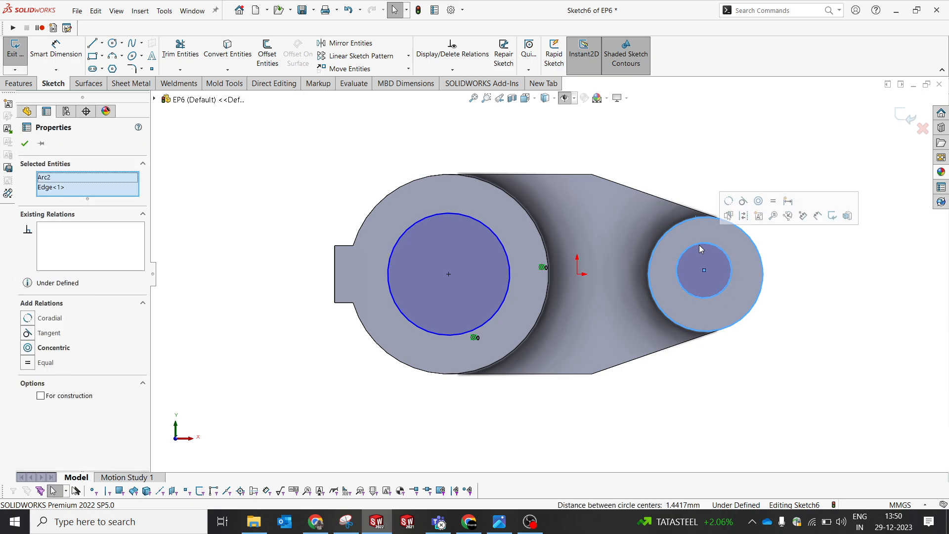
pyautogui.click(759, 200)
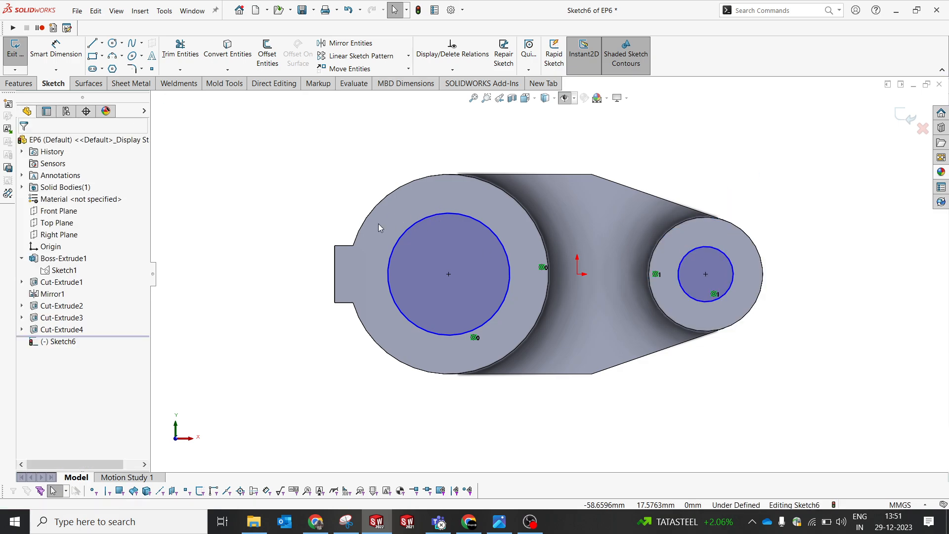
# Step: Check the large hole's size on the EP6-2D drawing and dimension the large circle's diameter to 40 mm
pyautogui.moveTo(299, 267); pyautogui.dragTo(304, 213, button='right')
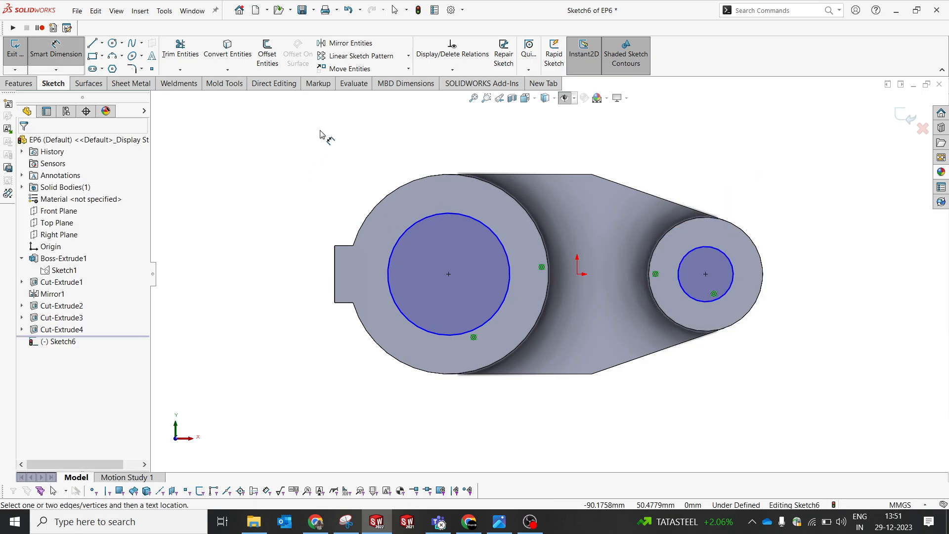
pyautogui.click(438, 220)
pyautogui.click(341, 158)
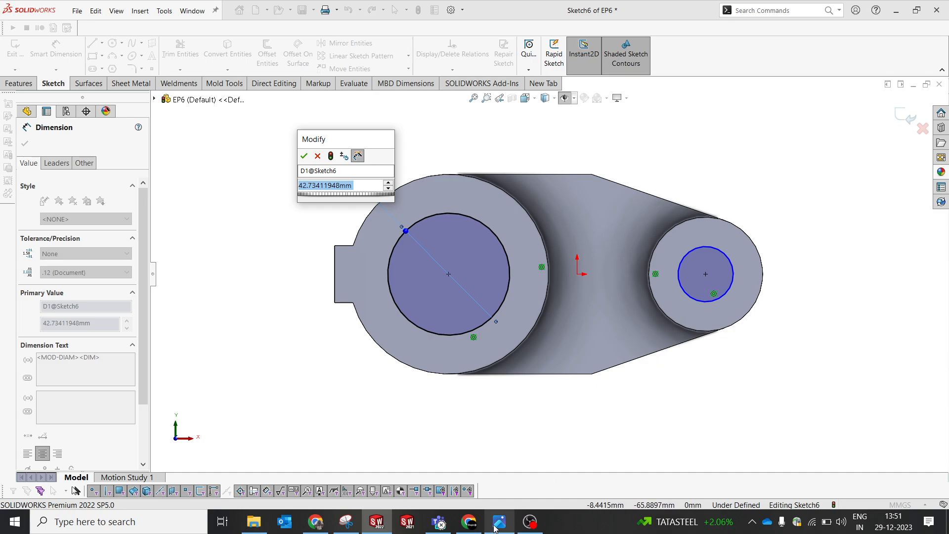
pyautogui.moveTo(496, 528)
pyautogui.click(507, 461)
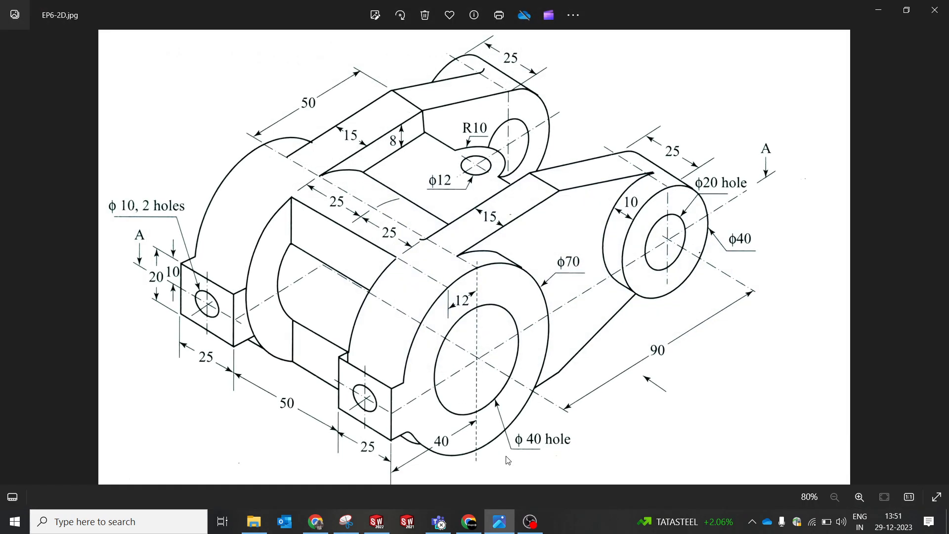
pyautogui.click(499, 522)
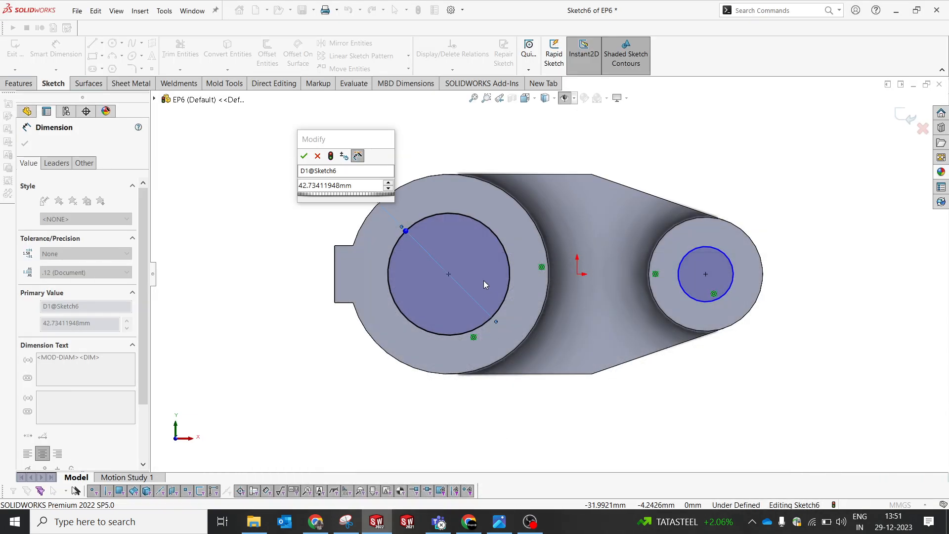
pyautogui.doubleClick(361, 187)
pyautogui.write('40')
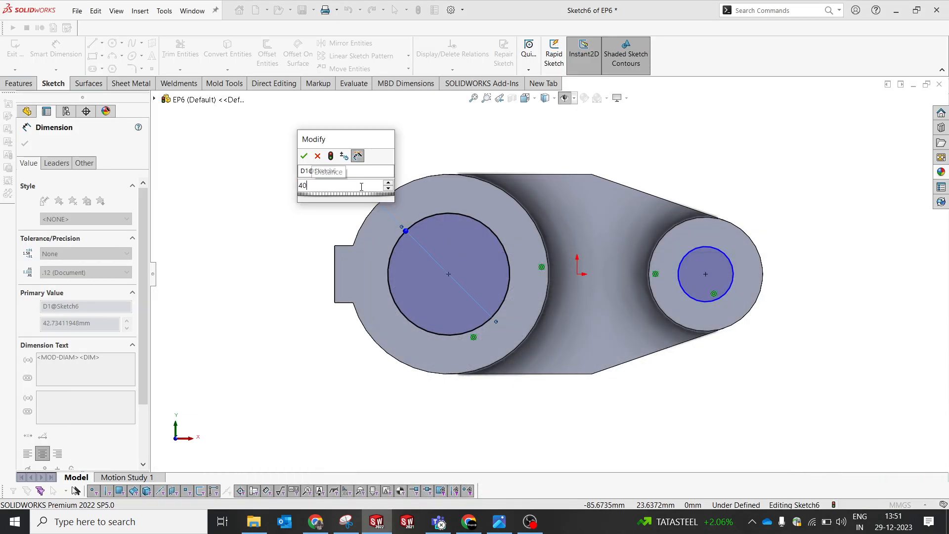
pyautogui.press('Return')
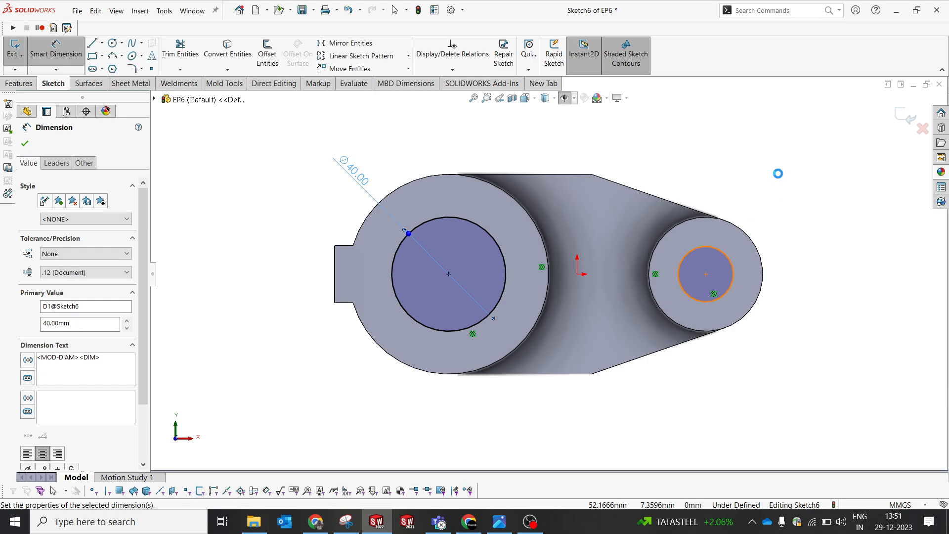
# Step: Dimension the small circle's diameter to 20 mm and compare it with the EP6-2D drawing
pyautogui.click(725, 255)
pyautogui.click(781, 175)
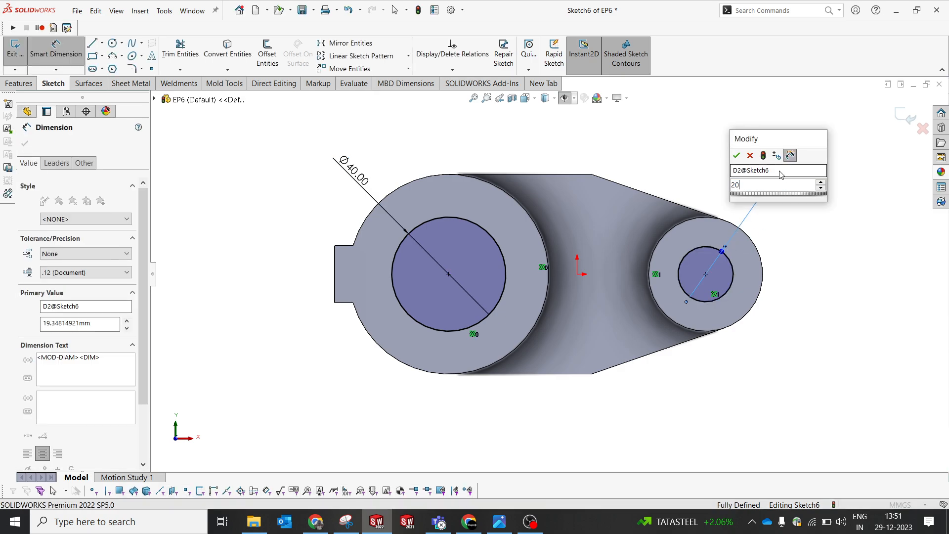
pyautogui.press('Return')
pyautogui.click(500, 525)
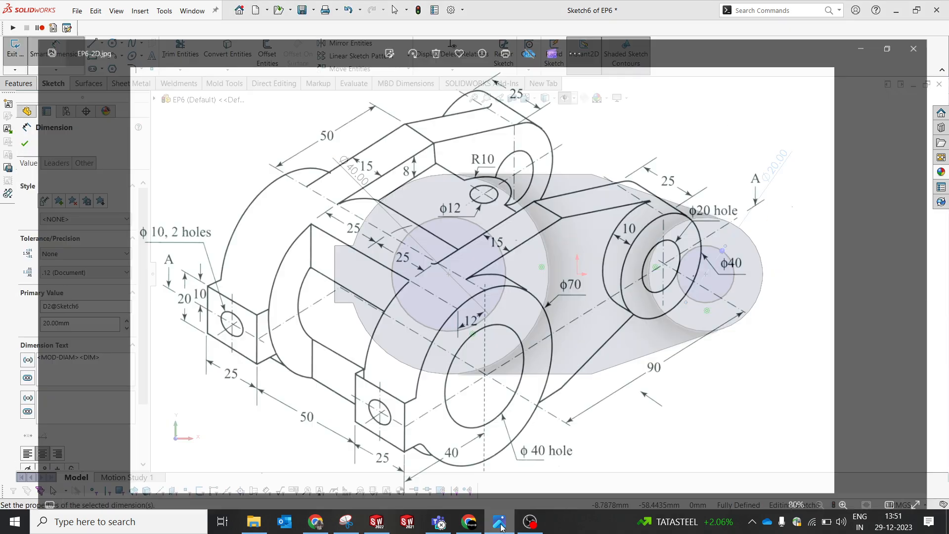
pyautogui.click(501, 525)
pyautogui.scroll(3, 583, 258)
pyautogui.moveTo(583, 258); pyautogui.dragTo(615, 317, button='middle')
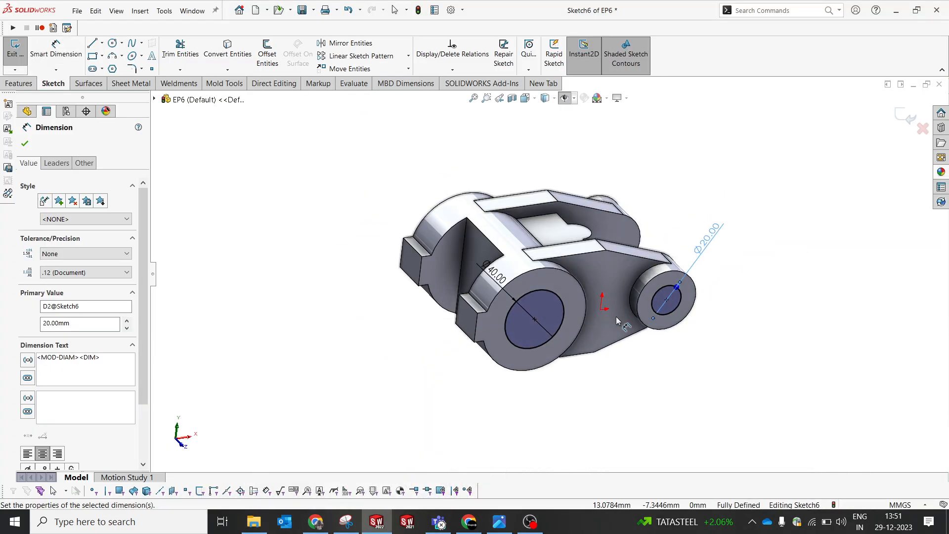
# Step: Extrude-cut both circles through the cylinders with the Through All - Both end condition
pyautogui.click(18, 84)
pyautogui.click(177, 55)
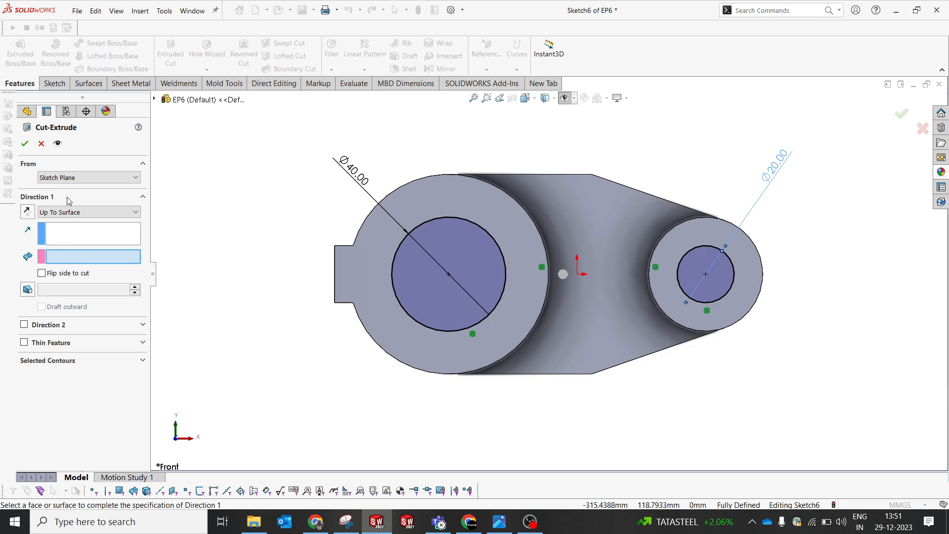
pyautogui.click(68, 197)
pyautogui.click(55, 199)
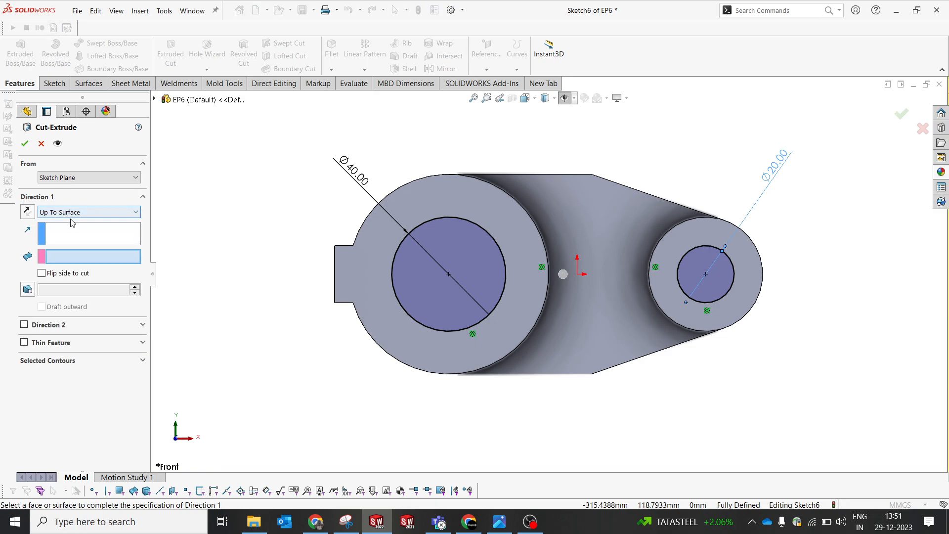
pyautogui.click(89, 212)
pyautogui.click(64, 240)
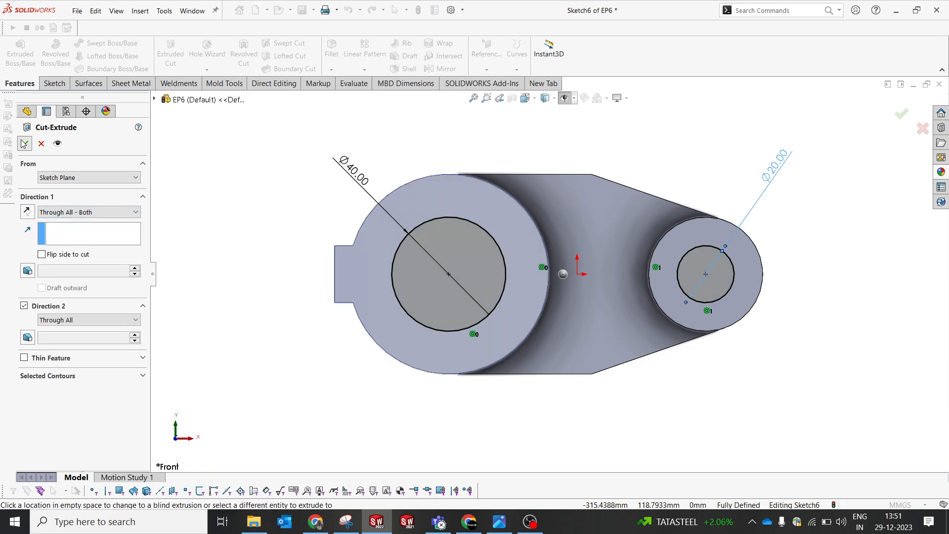
pyautogui.click(23, 143)
# Step: Orient the part to the left view and consult the EP6-2D drawing for the holes in the two rectangular lugs
pyautogui.scroll(2, 628, 268)
pyautogui.moveTo(583, 257); pyautogui.dragTo(505, 330, button='middle')
pyautogui.scroll(-2, 626, 278)
pyautogui.press('space')
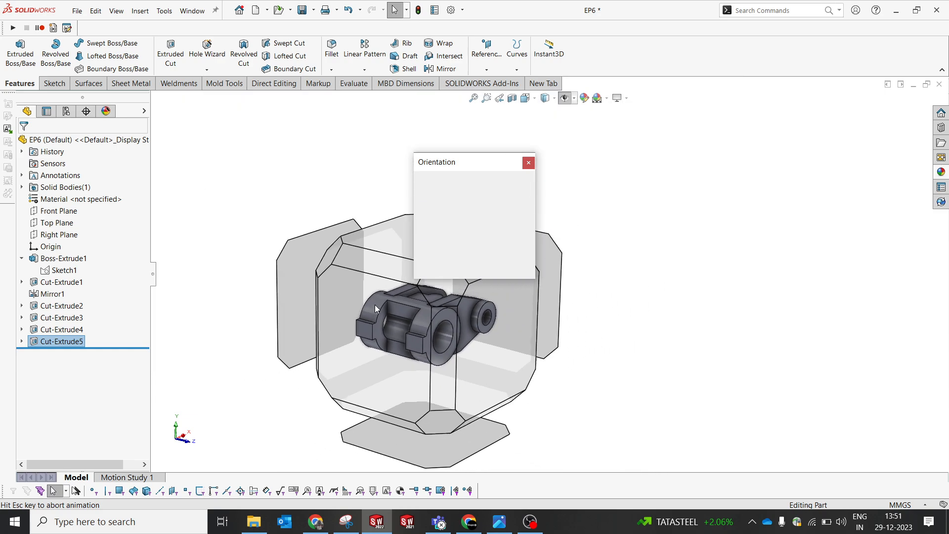
pyautogui.click(371, 309)
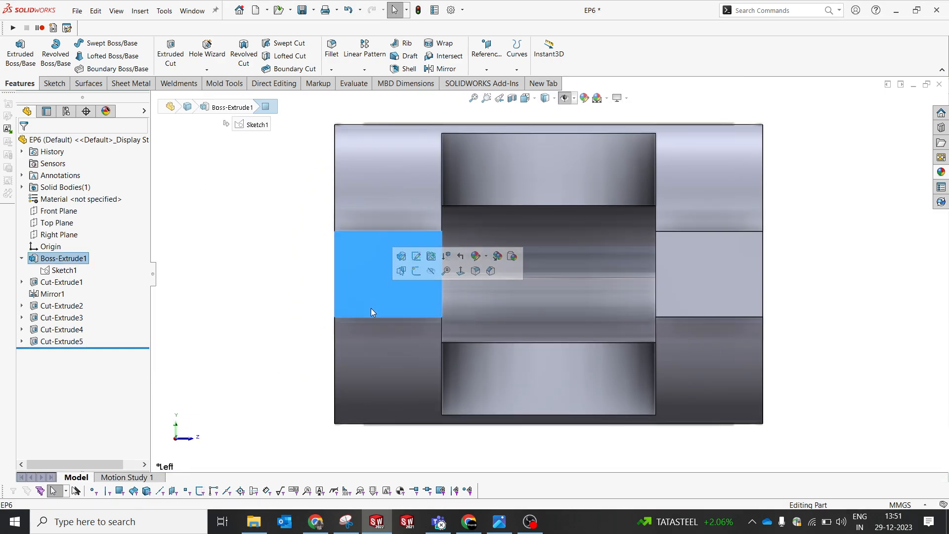
pyautogui.click(502, 520)
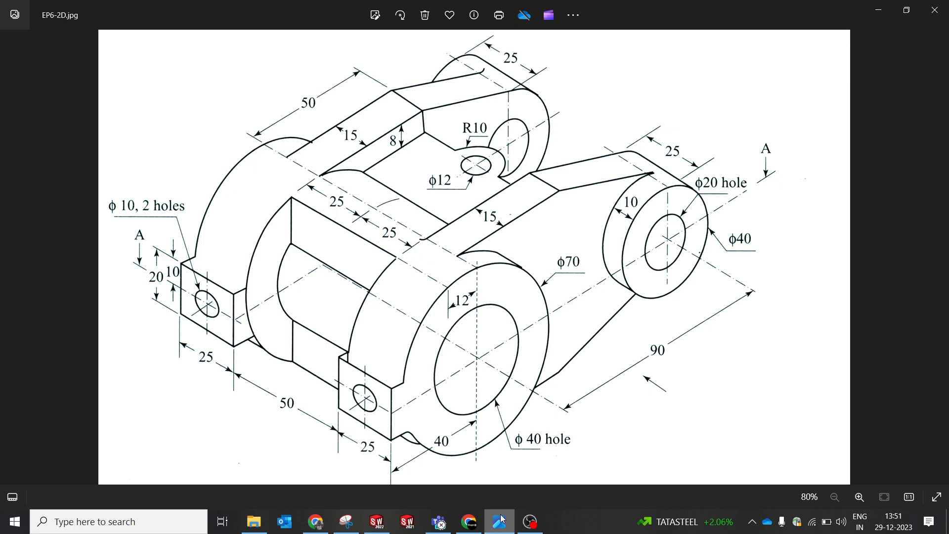
pyautogui.click(503, 521)
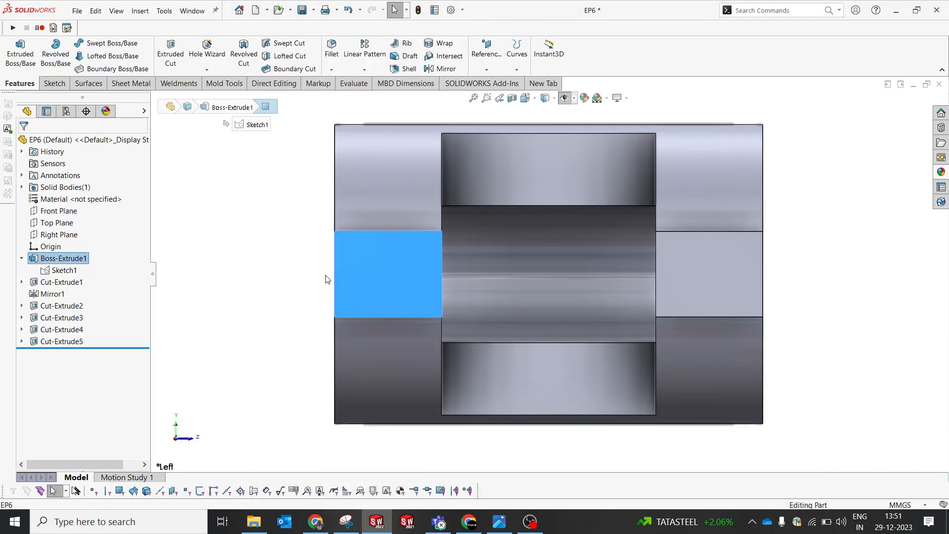
pyautogui.click(199, 129)
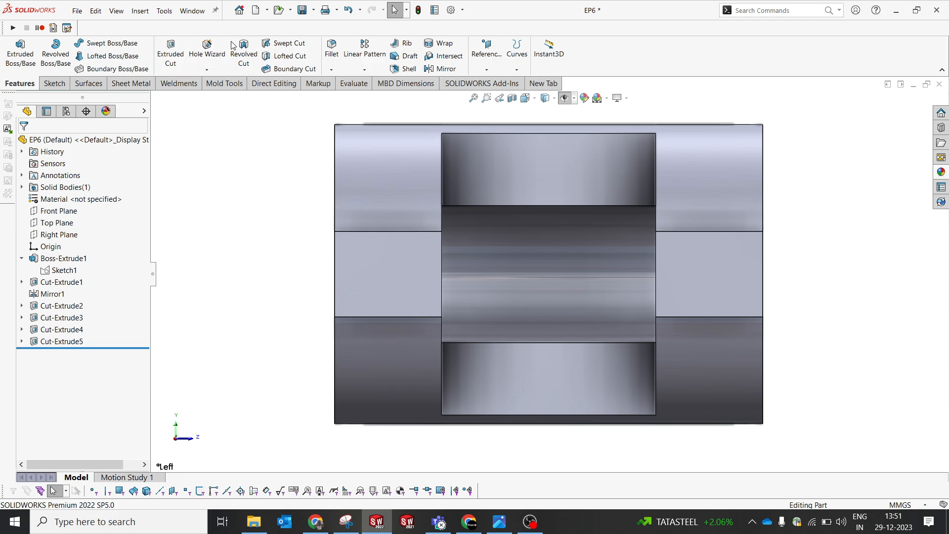
# Step: Start a Hole Wizard hole with ISO drill sizes and set its size to Ø10.0
pyautogui.click(198, 55)
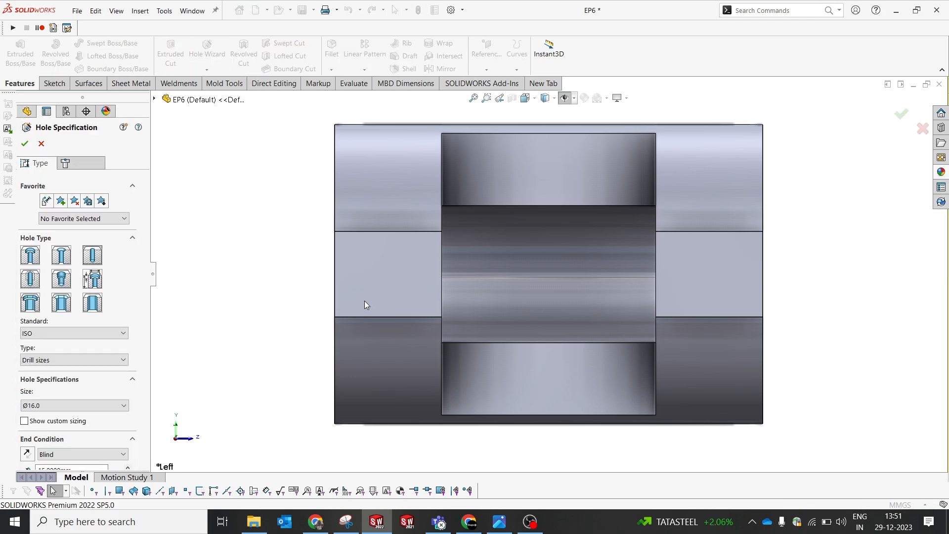
pyautogui.click(84, 405)
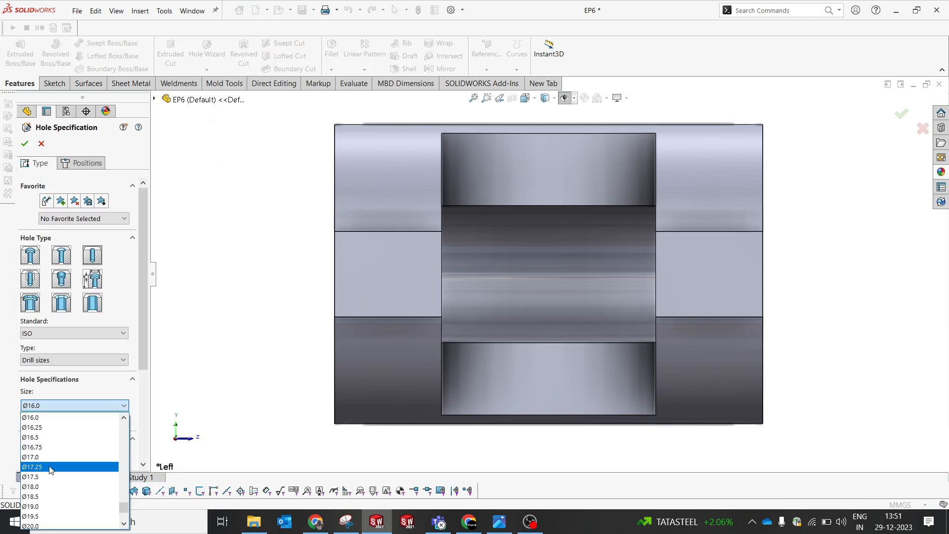
pyautogui.scroll(1, 48, 469)
pyautogui.scroll(3, 49, 469)
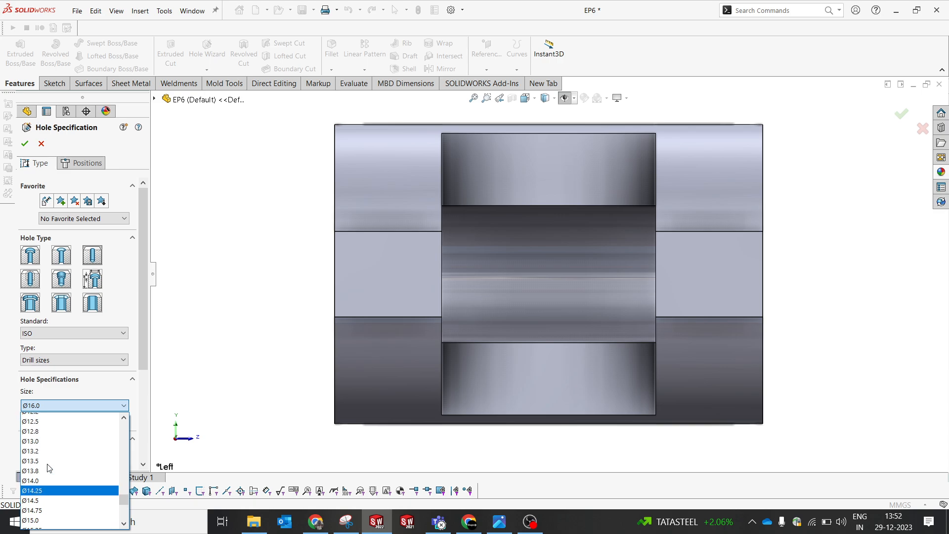
pyautogui.scroll(1, 63, 426)
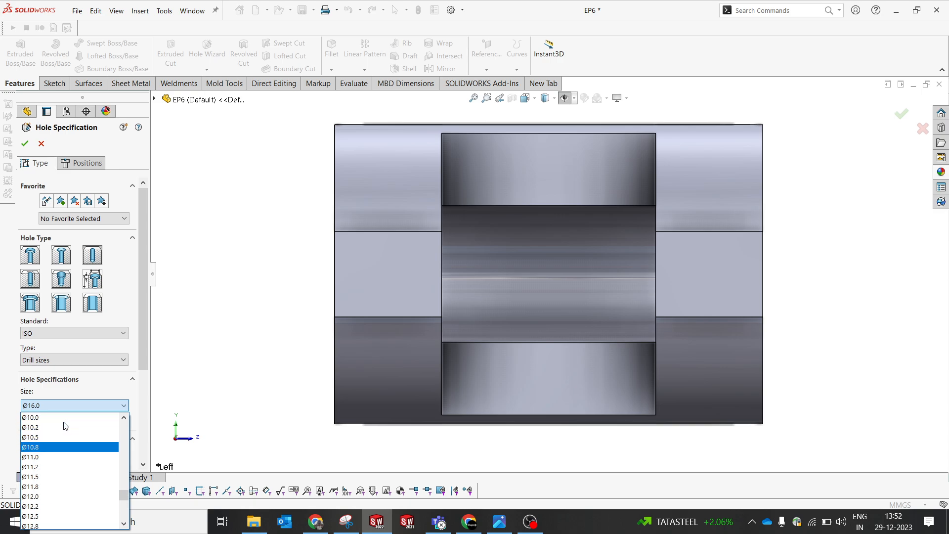
pyautogui.click(67, 418)
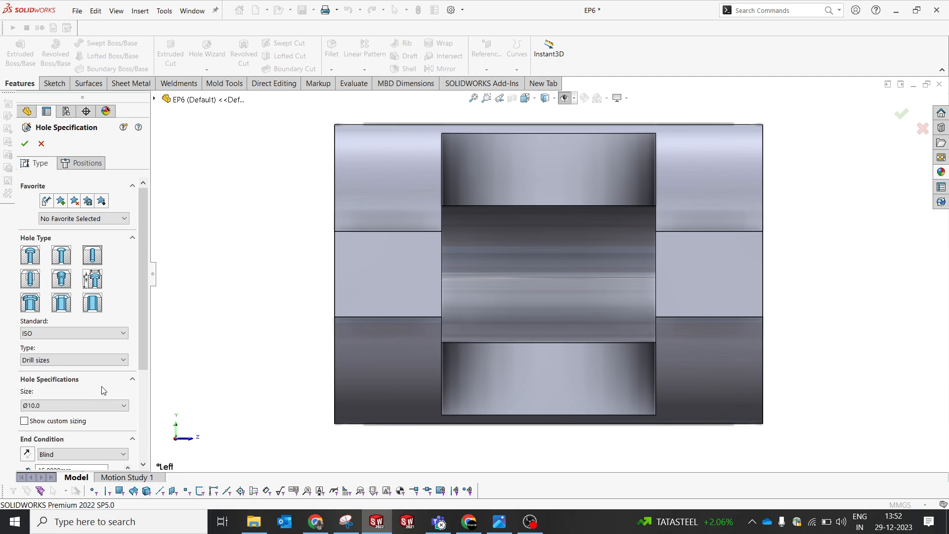
pyautogui.scroll(-1, 137, 340)
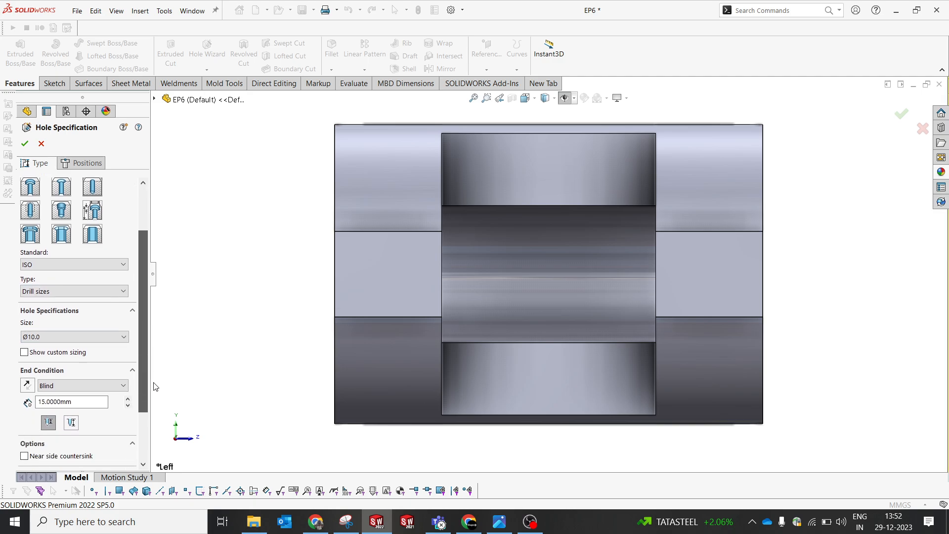
# Step: Place a hole on one lug's end face and center it on the midpoint of a vertical centerline between the face's horizontal edges
pyautogui.click(88, 164)
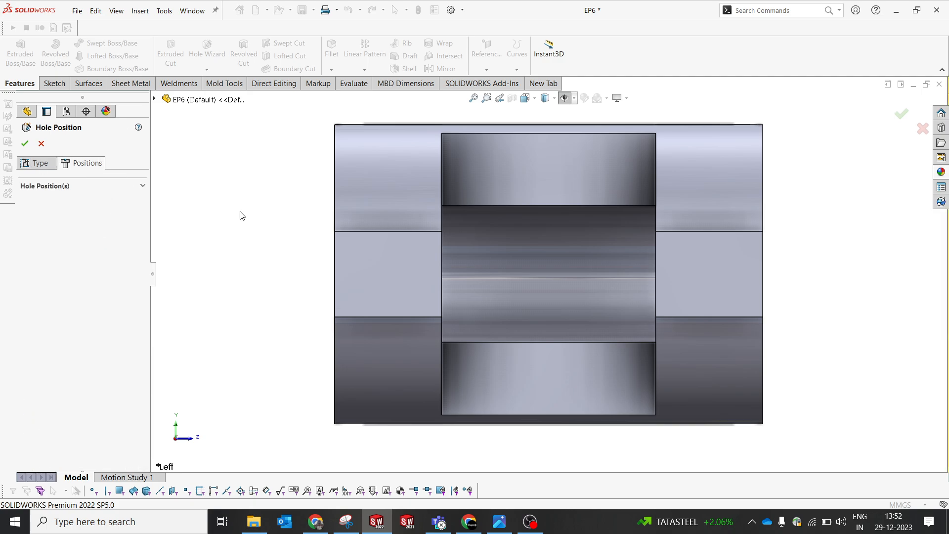
pyautogui.click(386, 275)
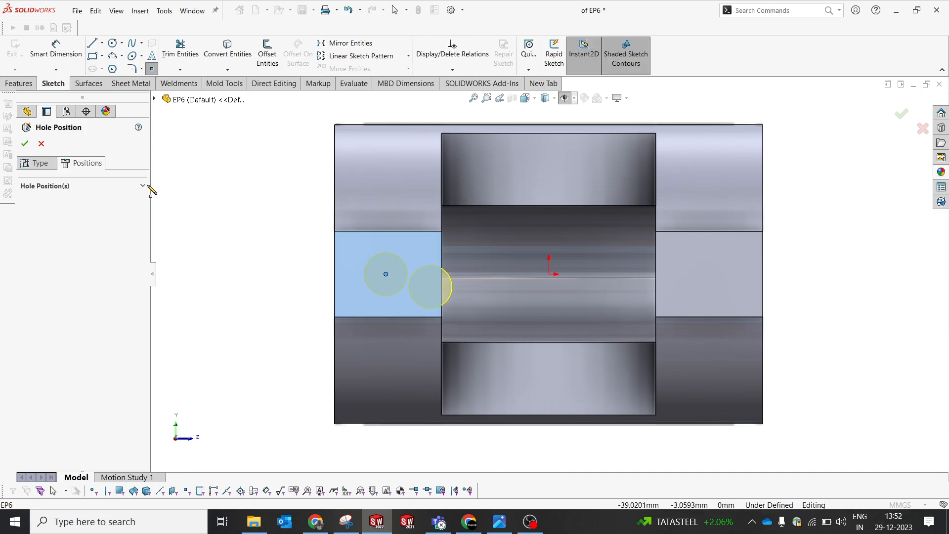
pyautogui.click(102, 42)
pyautogui.click(109, 68)
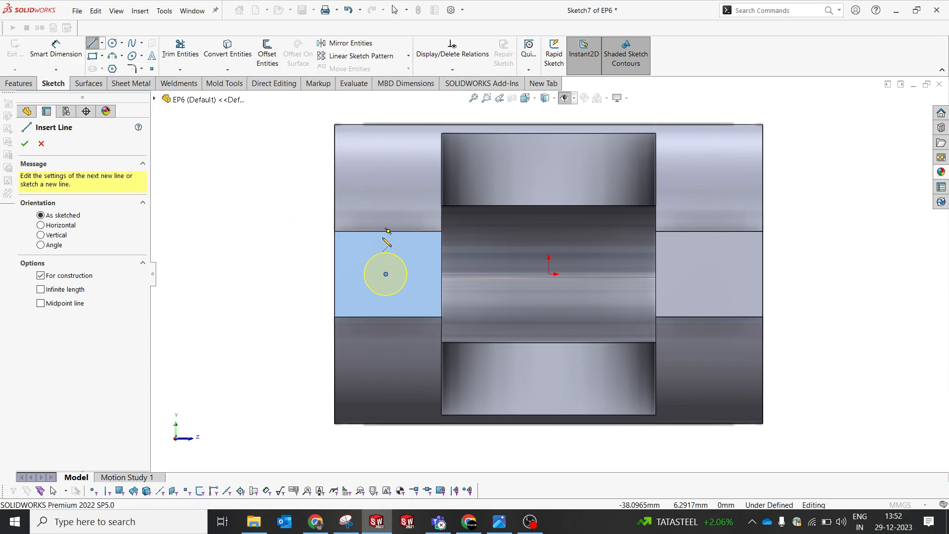
pyautogui.click(388, 230)
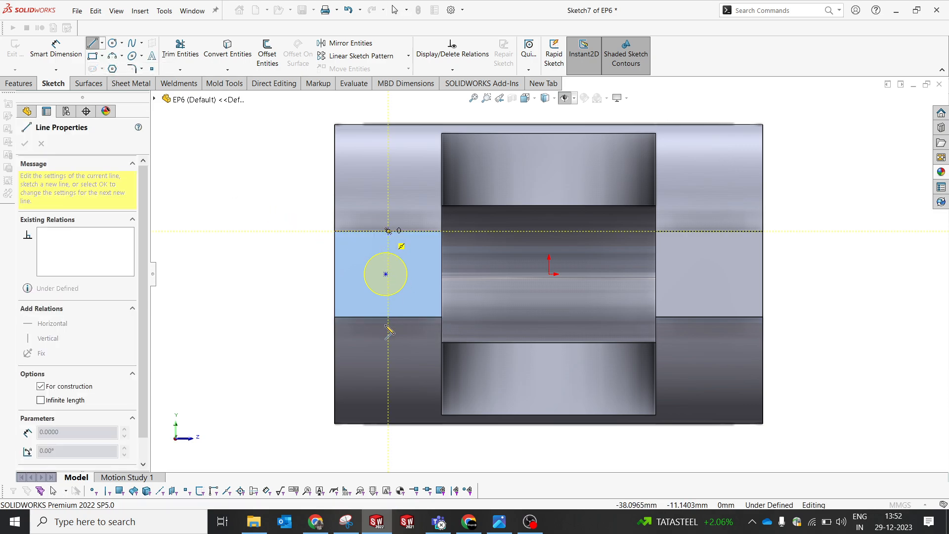
pyautogui.click(387, 317)
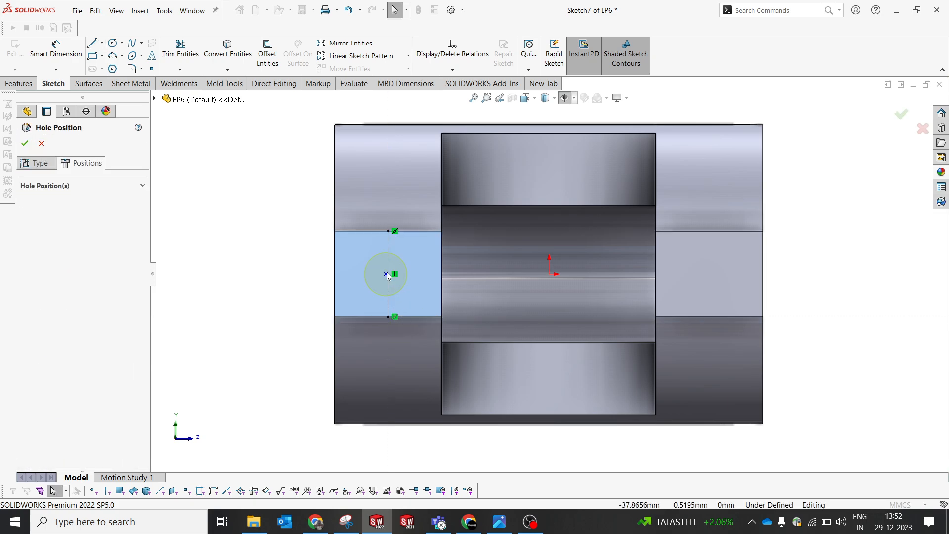
pyautogui.press('Escape')
pyautogui.click(388, 273)
pyautogui.click(257, 281)
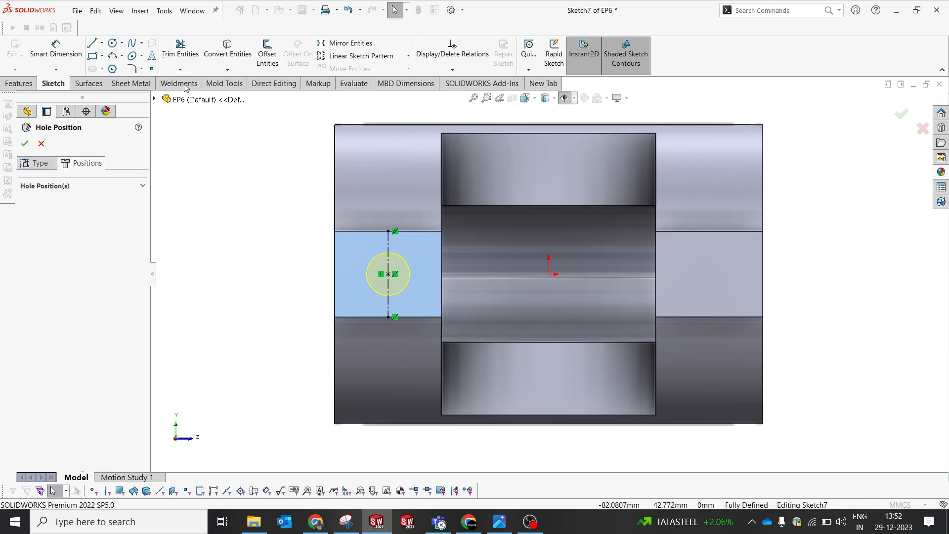
# Step: Draw a vertical centerline across the other lug's end face and place the second hole at its midpoint
pyautogui.click(101, 43)
pyautogui.click(116, 67)
pyautogui.click(709, 230)
pyautogui.click(709, 317)
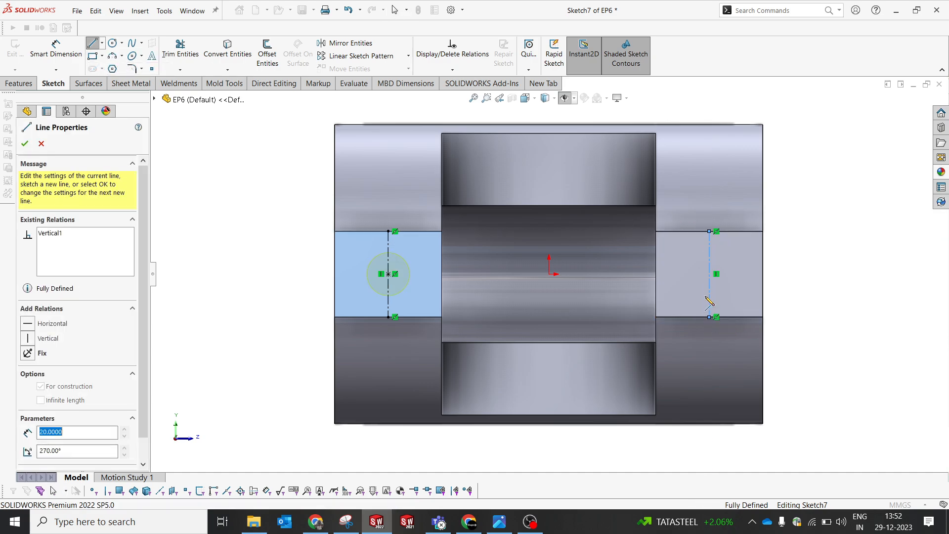
pyautogui.press('Escape')
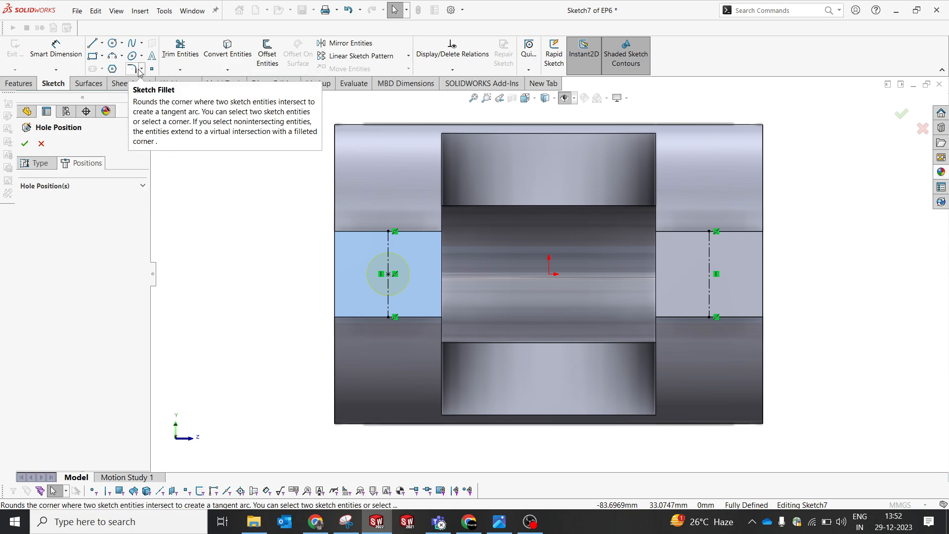
pyautogui.click(152, 68)
pyautogui.click(709, 273)
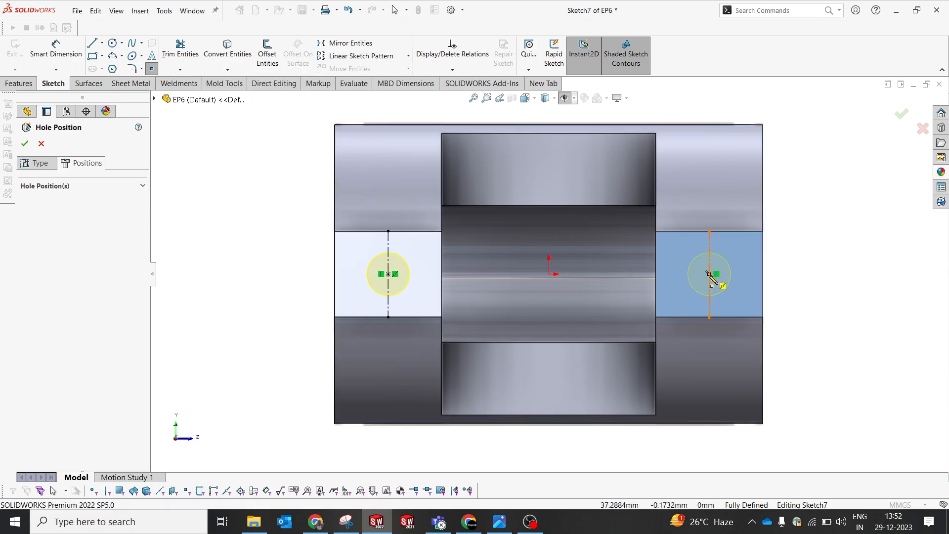
pyautogui.press('Escape')
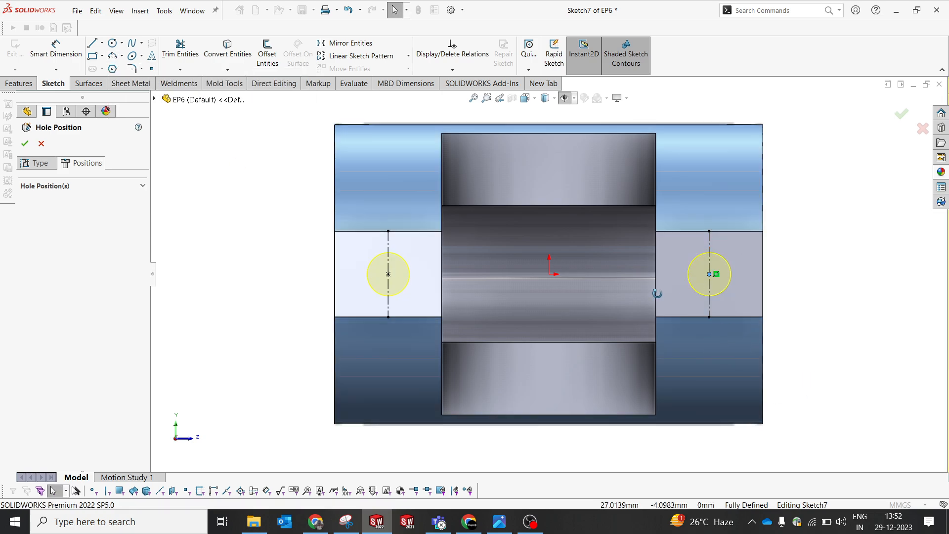
# Step: Set the blind depth of the two lug holes to 35 mm and finish the Hole Wizard feature
pyautogui.moveTo(659, 292); pyautogui.dragTo(635, 324, button='middle')
pyautogui.scroll(-2, 369, 391)
pyautogui.moveTo(369, 391); pyautogui.dragTo(357, 388, button='middle')
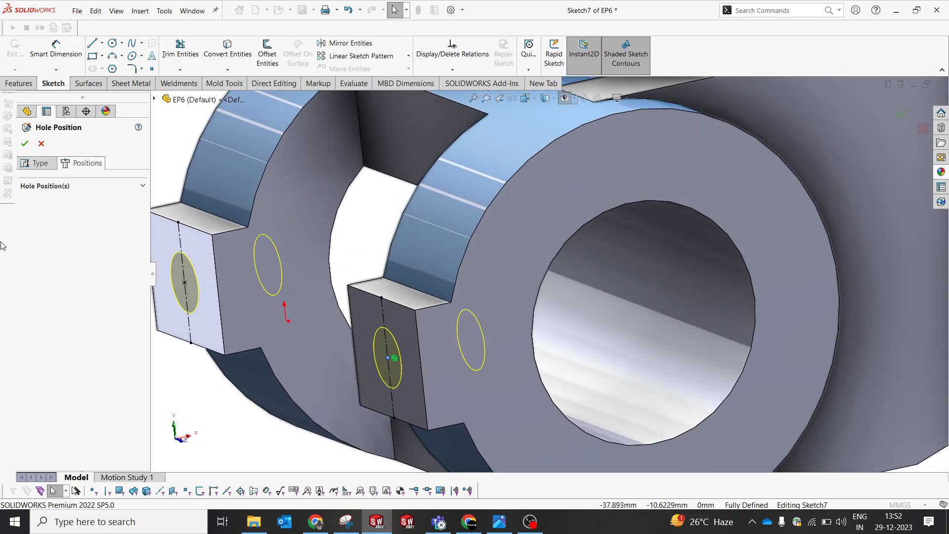
pyautogui.click(37, 163)
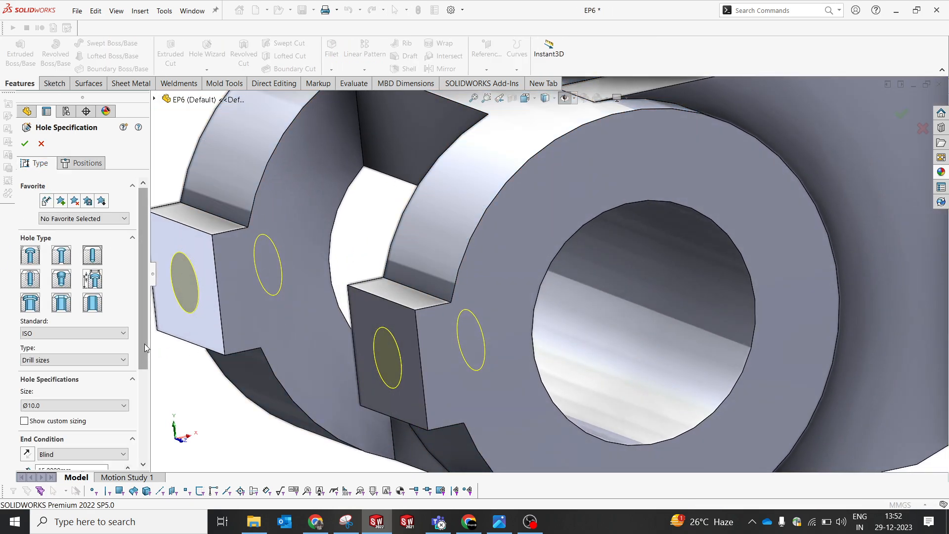
pyautogui.moveTo(144, 343); pyautogui.dragTo(134, 398)
pyautogui.click(128, 378)
pyautogui.click(128, 378)
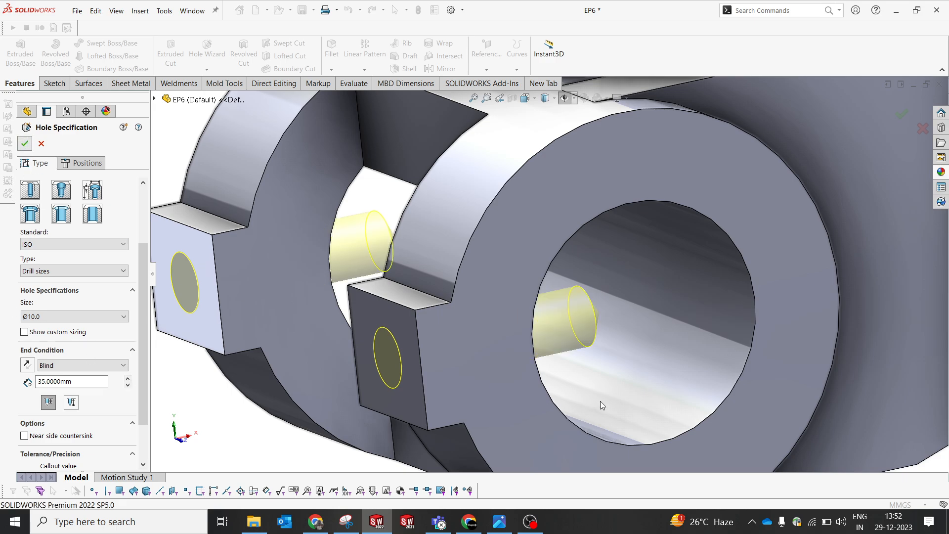
pyautogui.scroll(7, 599, 393)
pyautogui.moveTo(525, 331); pyautogui.dragTo(547, 340, button='middle')
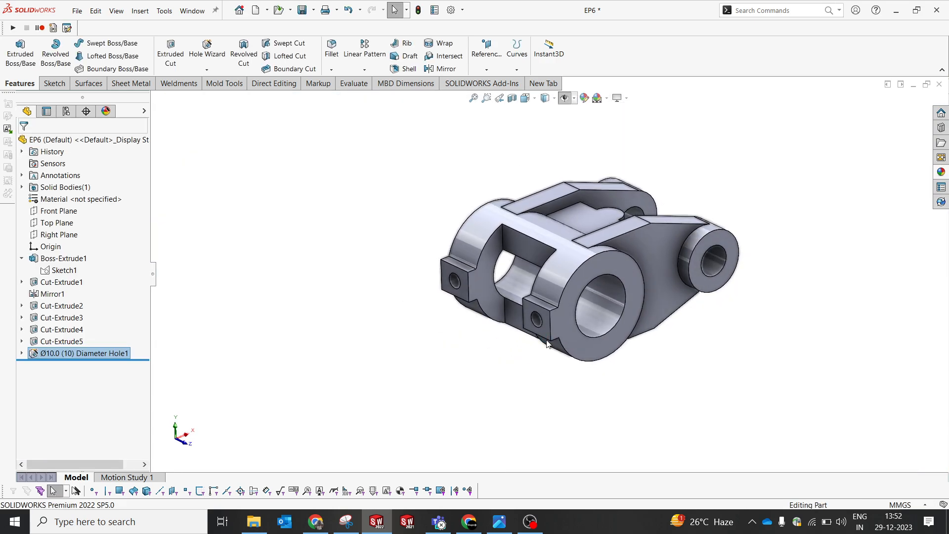
# Step: Consult the EP6-2D drawing for the hole in the rounded tab and orient the view normal to the web's top face
pyautogui.click(498, 524)
pyautogui.click(498, 525)
pyautogui.click(499, 522)
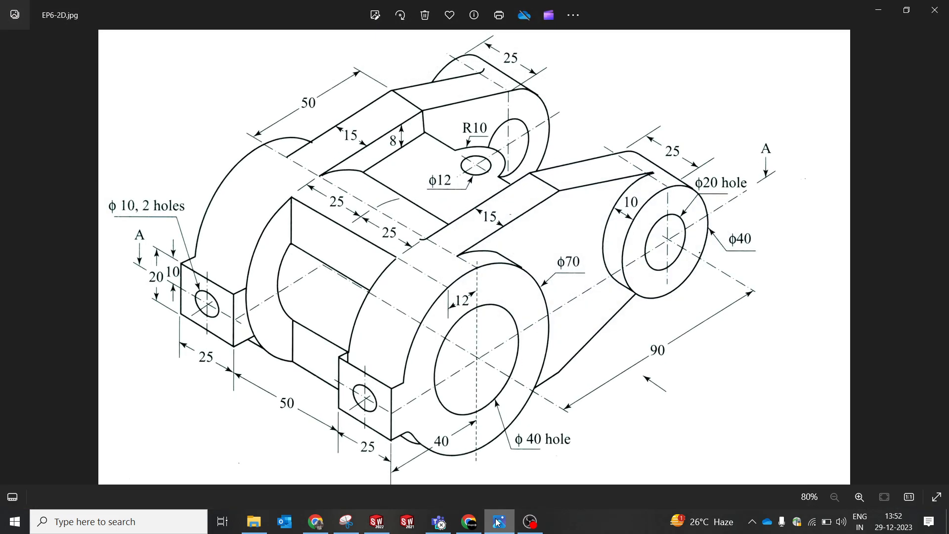
pyautogui.click(496, 522)
pyautogui.moveTo(532, 368); pyautogui.dragTo(587, 414, button='middle')
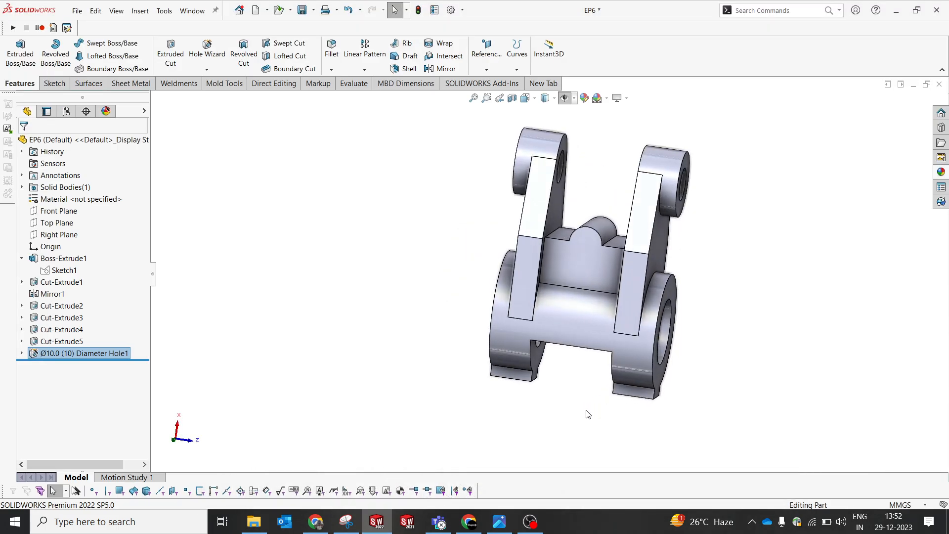
pyautogui.click(580, 257)
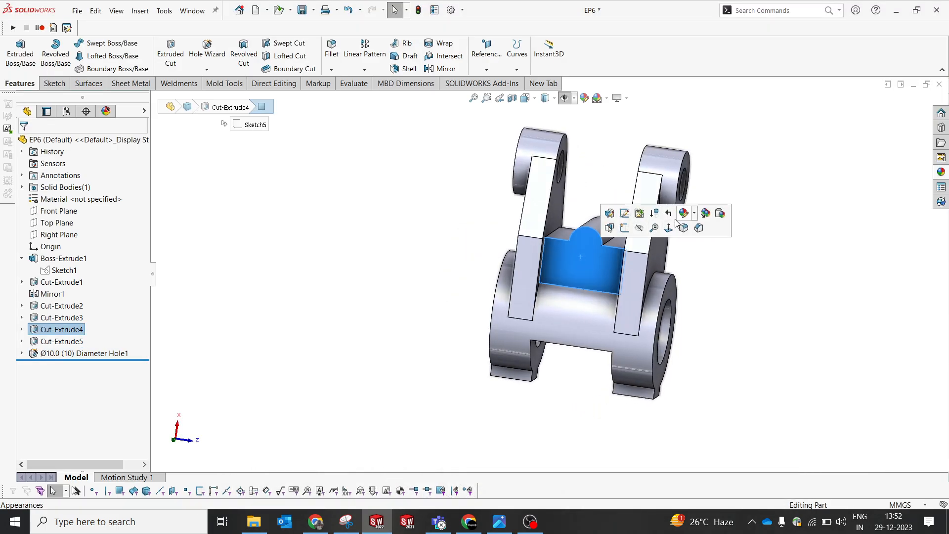
pyautogui.click(667, 233)
pyautogui.click(231, 260)
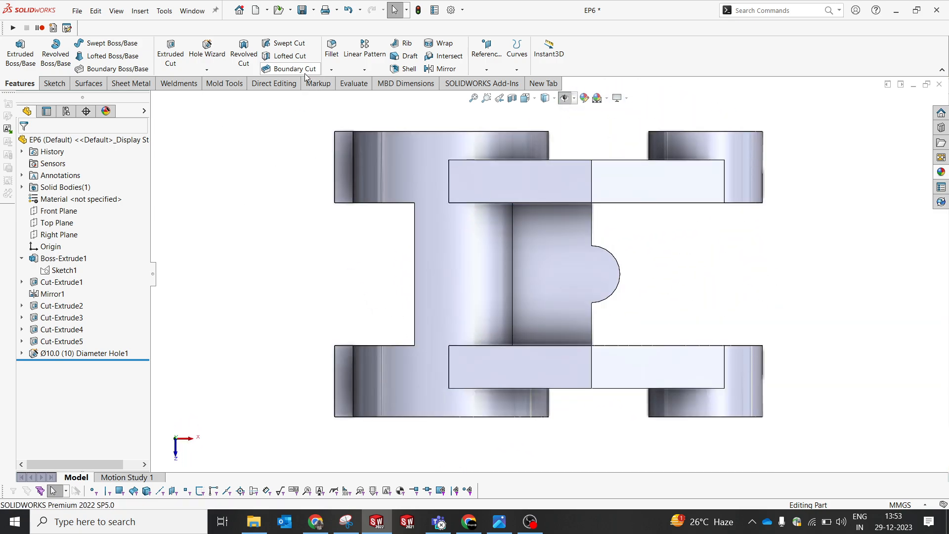
# Step: Place a new Hole Wizard hole on the web's top face and make its center concentric with the rounded tab's arc
pyautogui.click(212, 46)
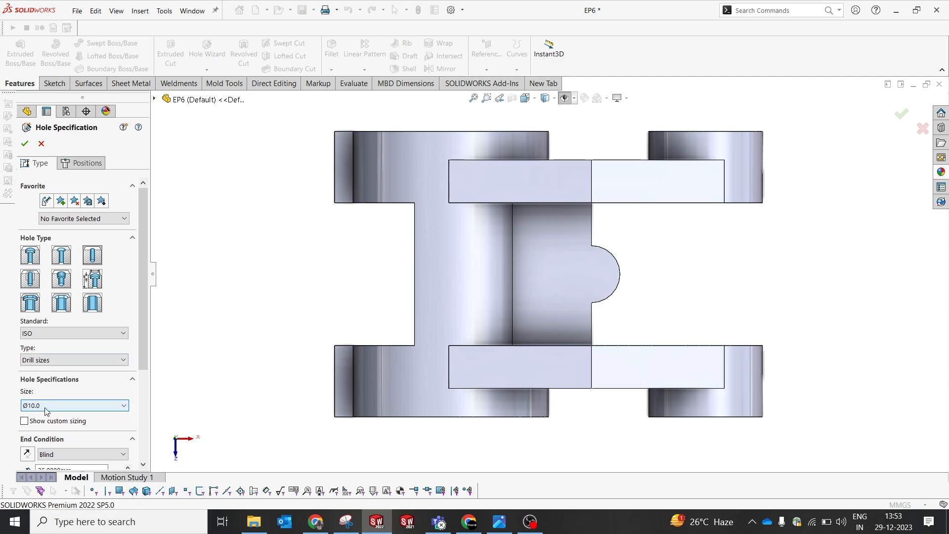
pyautogui.click(88, 163)
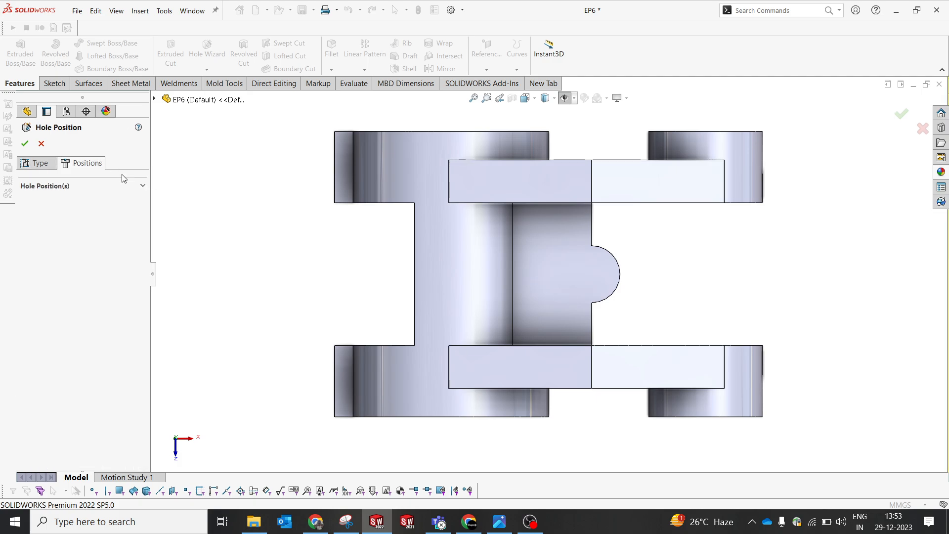
pyautogui.click(544, 280)
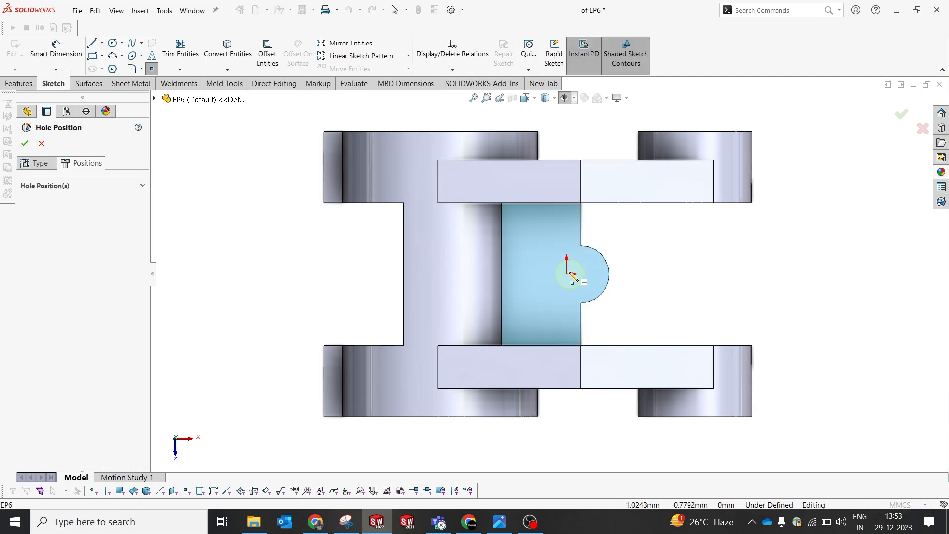
pyautogui.click(590, 274)
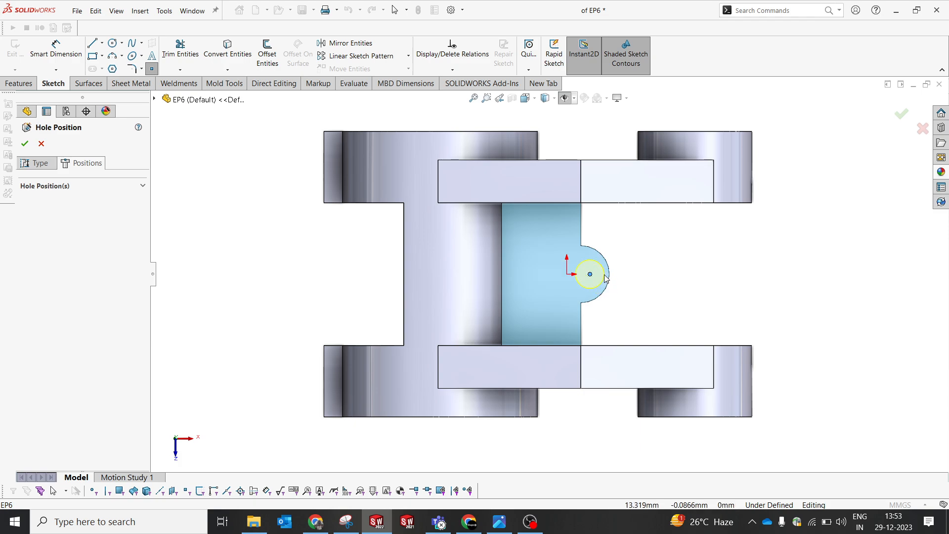
pyautogui.press('Escape')
pyautogui.keyDown('ctrl'); pyautogui.click(595, 250); pyautogui.keyUp('ctrl')
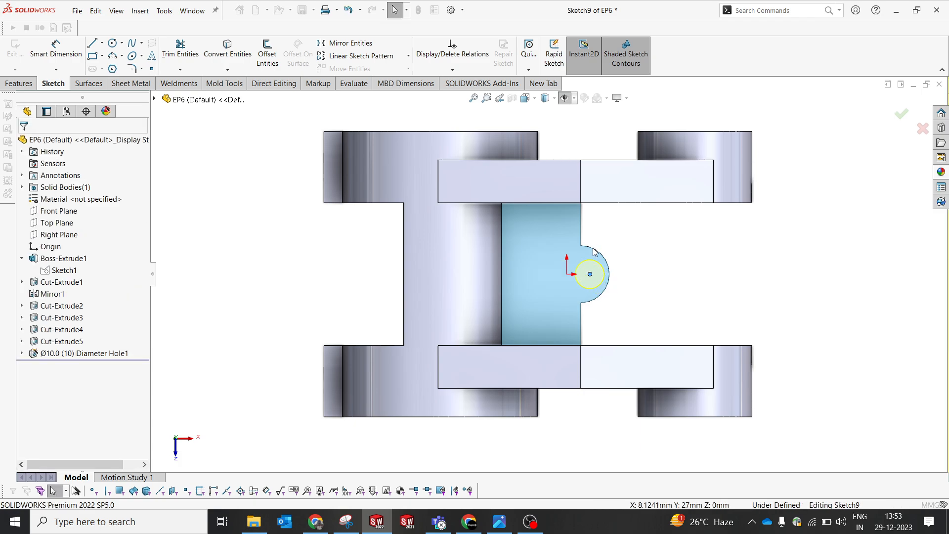
pyautogui.click(628, 204)
pyautogui.click(626, 288)
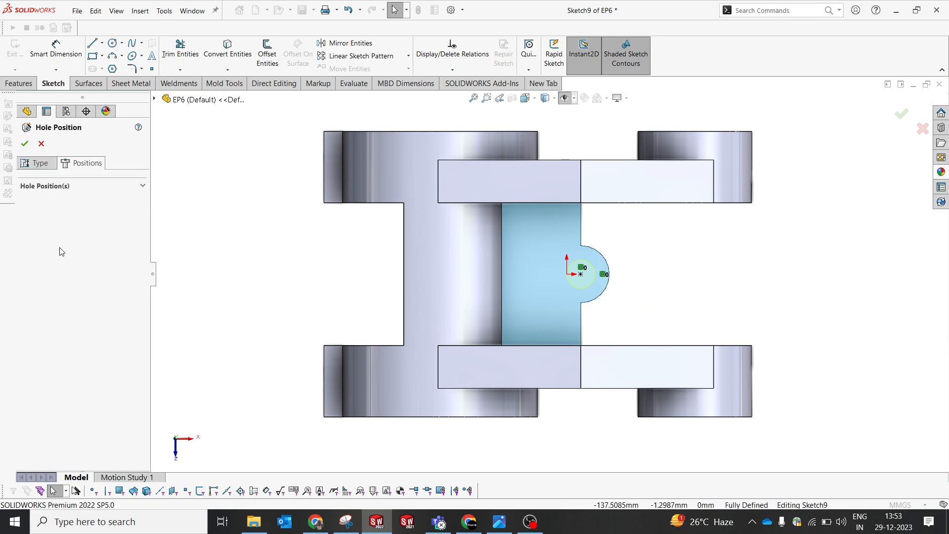
# Step: Set the tab hole's end condition to Through All and its size to Ø12.0, and finish the hole
pyautogui.click(25, 164)
pyautogui.scroll(-3, 135, 355)
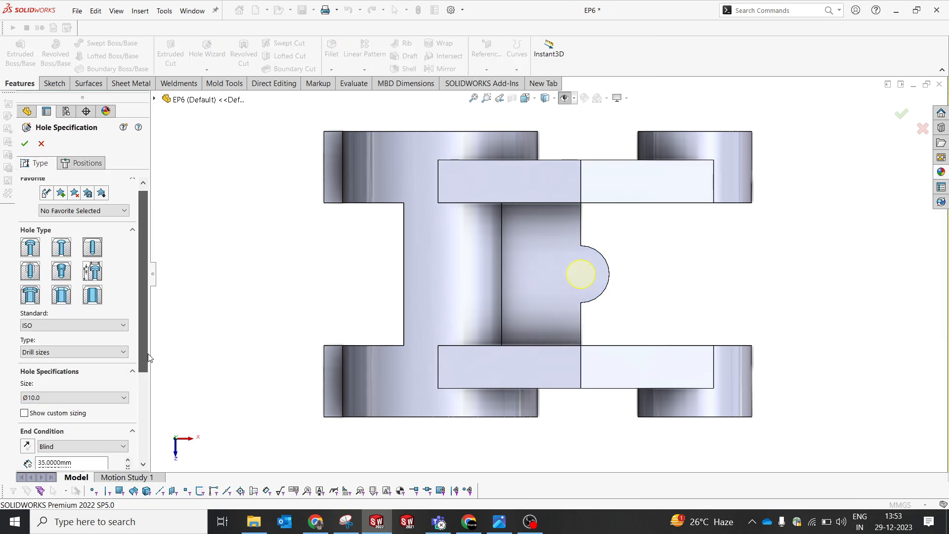
pyautogui.click(79, 363)
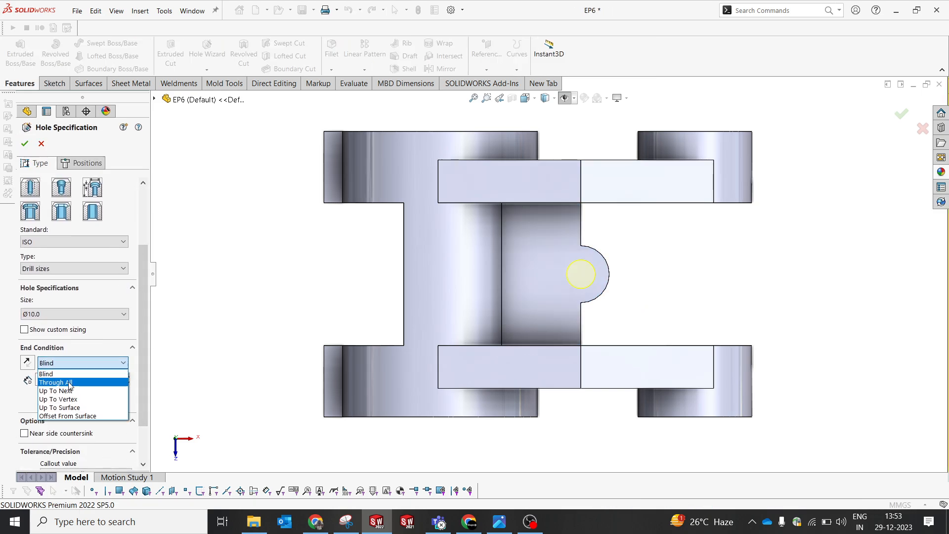
pyautogui.click(74, 383)
pyautogui.click(52, 313)
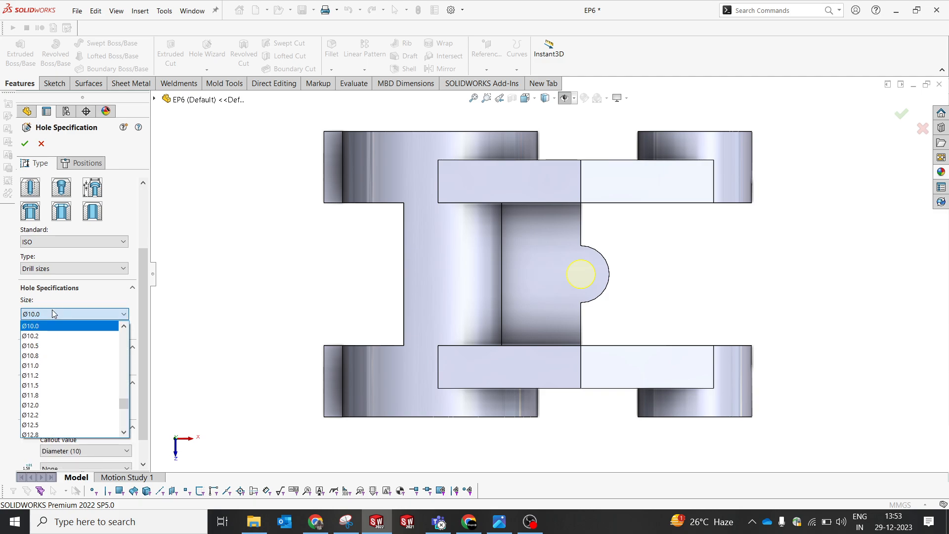
pyautogui.click(62, 405)
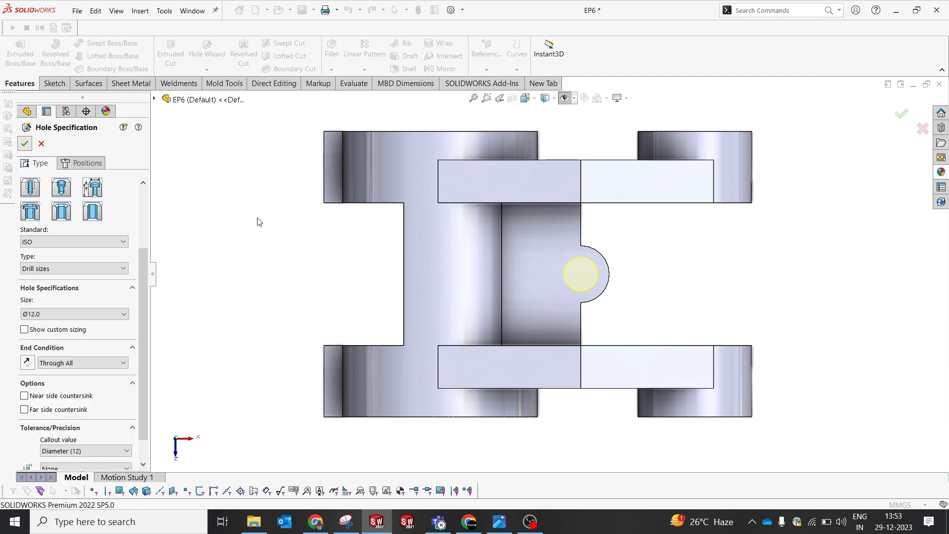
pyautogui.press('Return')
# Step: Inspect the bracket from several angles and compare its features with the EP6-2D drawing
pyautogui.moveTo(701, 269); pyautogui.dragTo(648, 250, button='middle')
pyautogui.scroll(4, 736, 159)
pyautogui.scroll(-3, 546, 257)
pyautogui.moveTo(546, 257); pyautogui.dragTo(541, 232, button='middle')
pyautogui.click(498, 523)
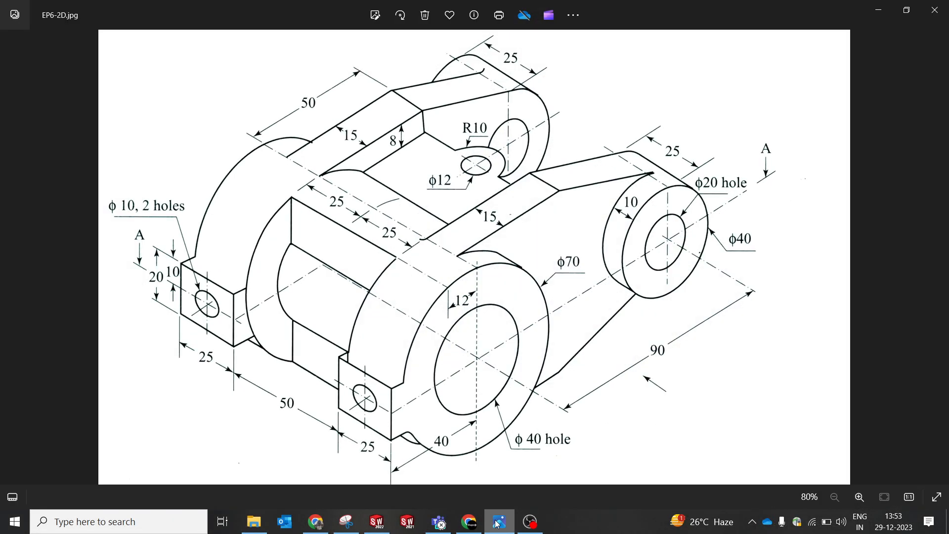
pyautogui.click(498, 522)
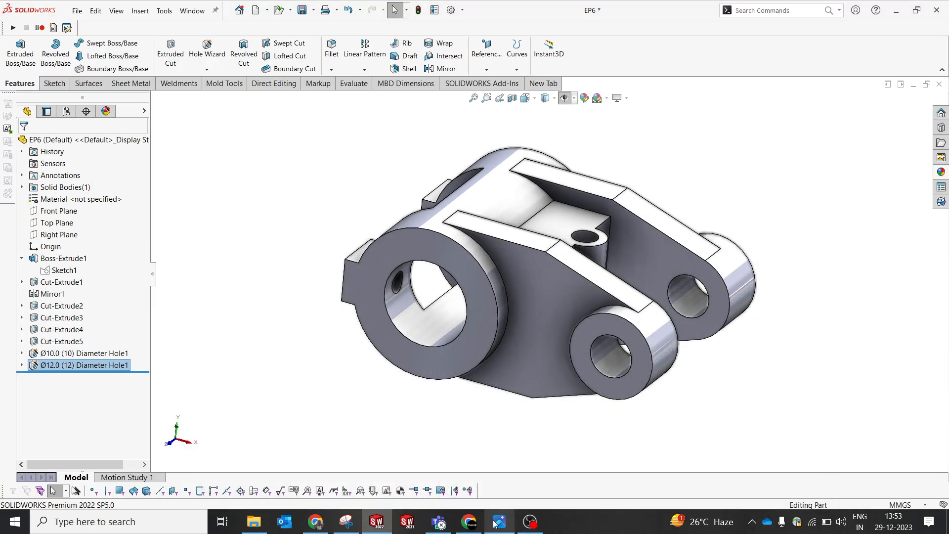
pyautogui.click(498, 523)
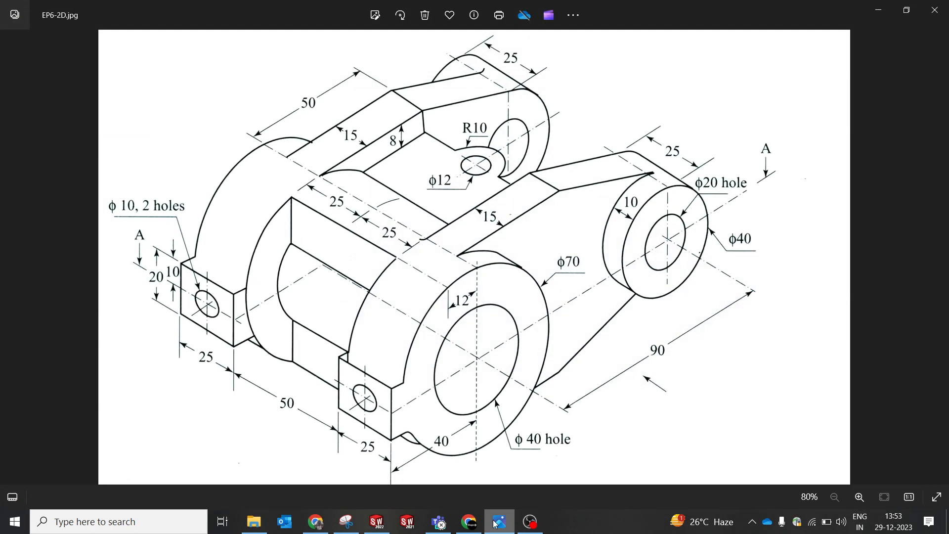
pyautogui.click(498, 523)
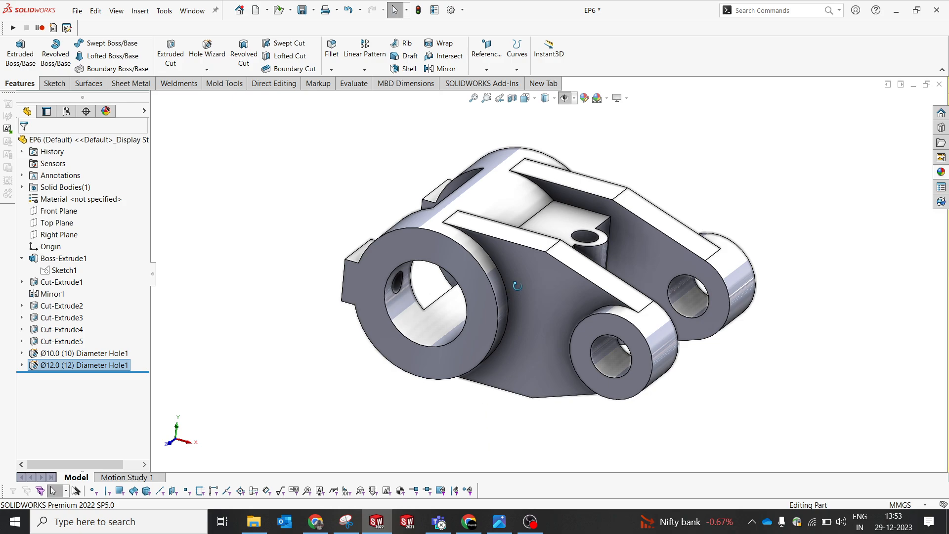
pyautogui.moveTo(517, 285); pyautogui.dragTo(559, 366, button='middle')
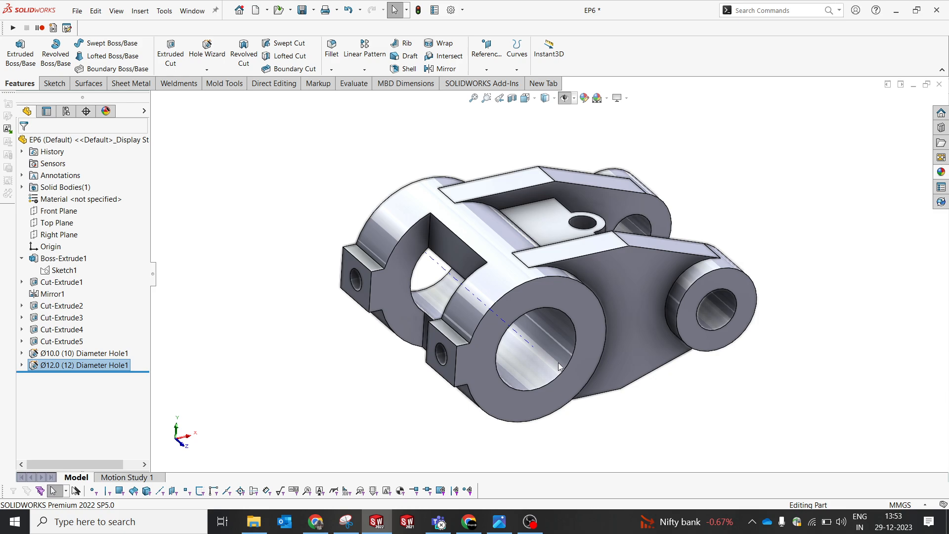
pyautogui.moveTo(650, 342); pyautogui.dragTo(595, 316, button='middle')
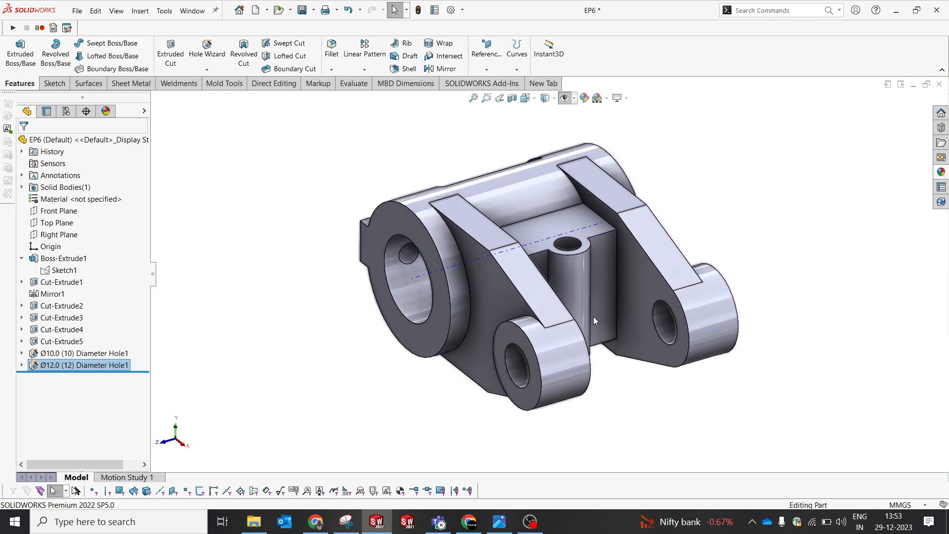